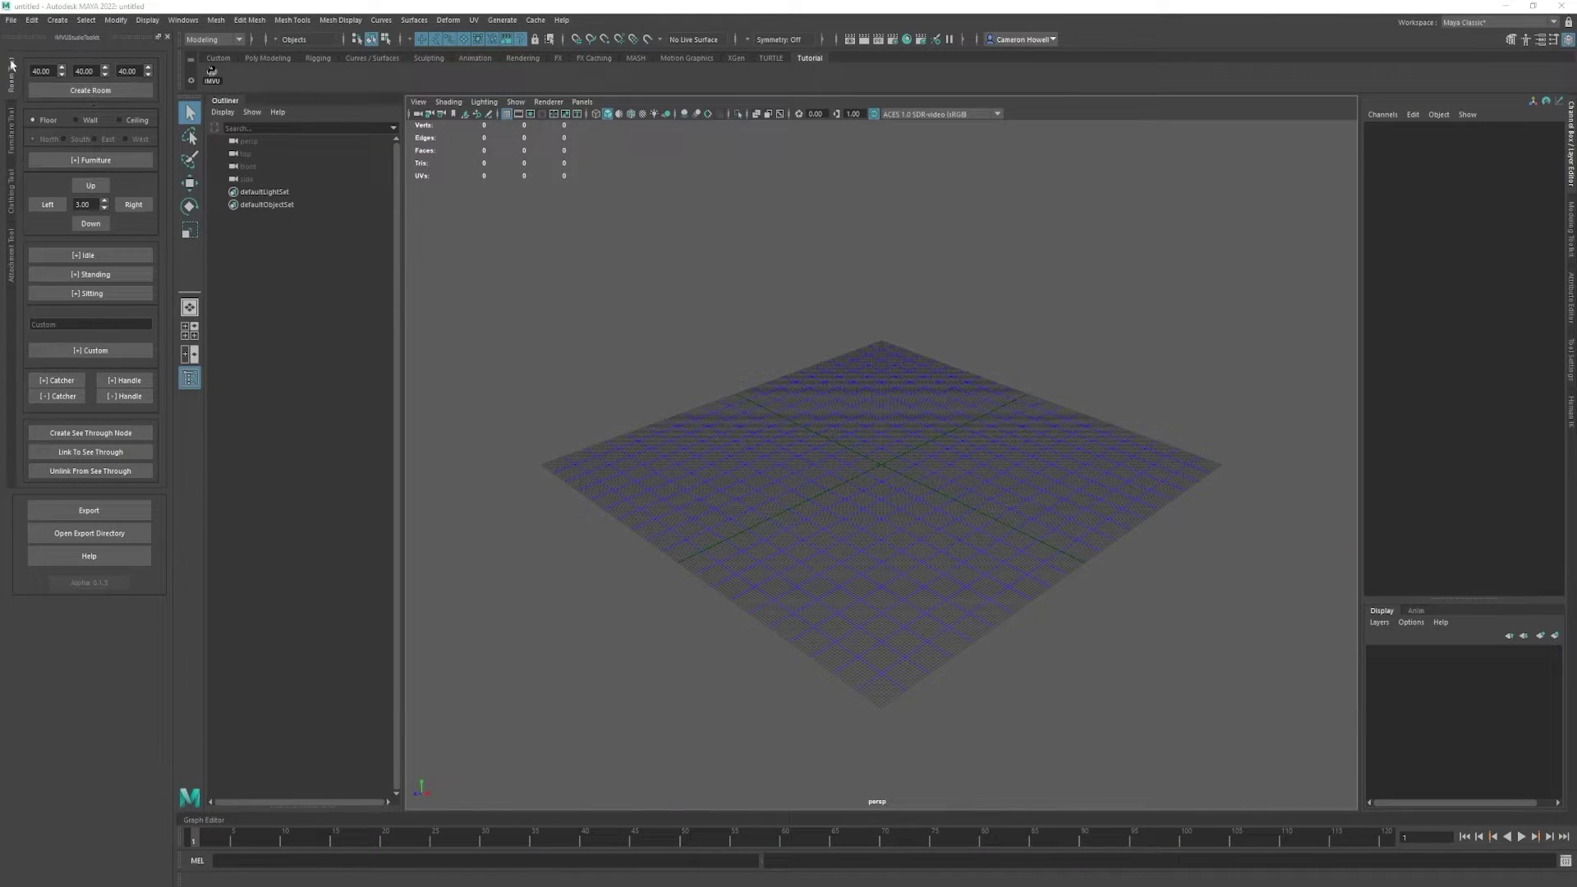
- Create a new room from the room tool with dimensions 40 by 40 by 40
left_click(90, 92)
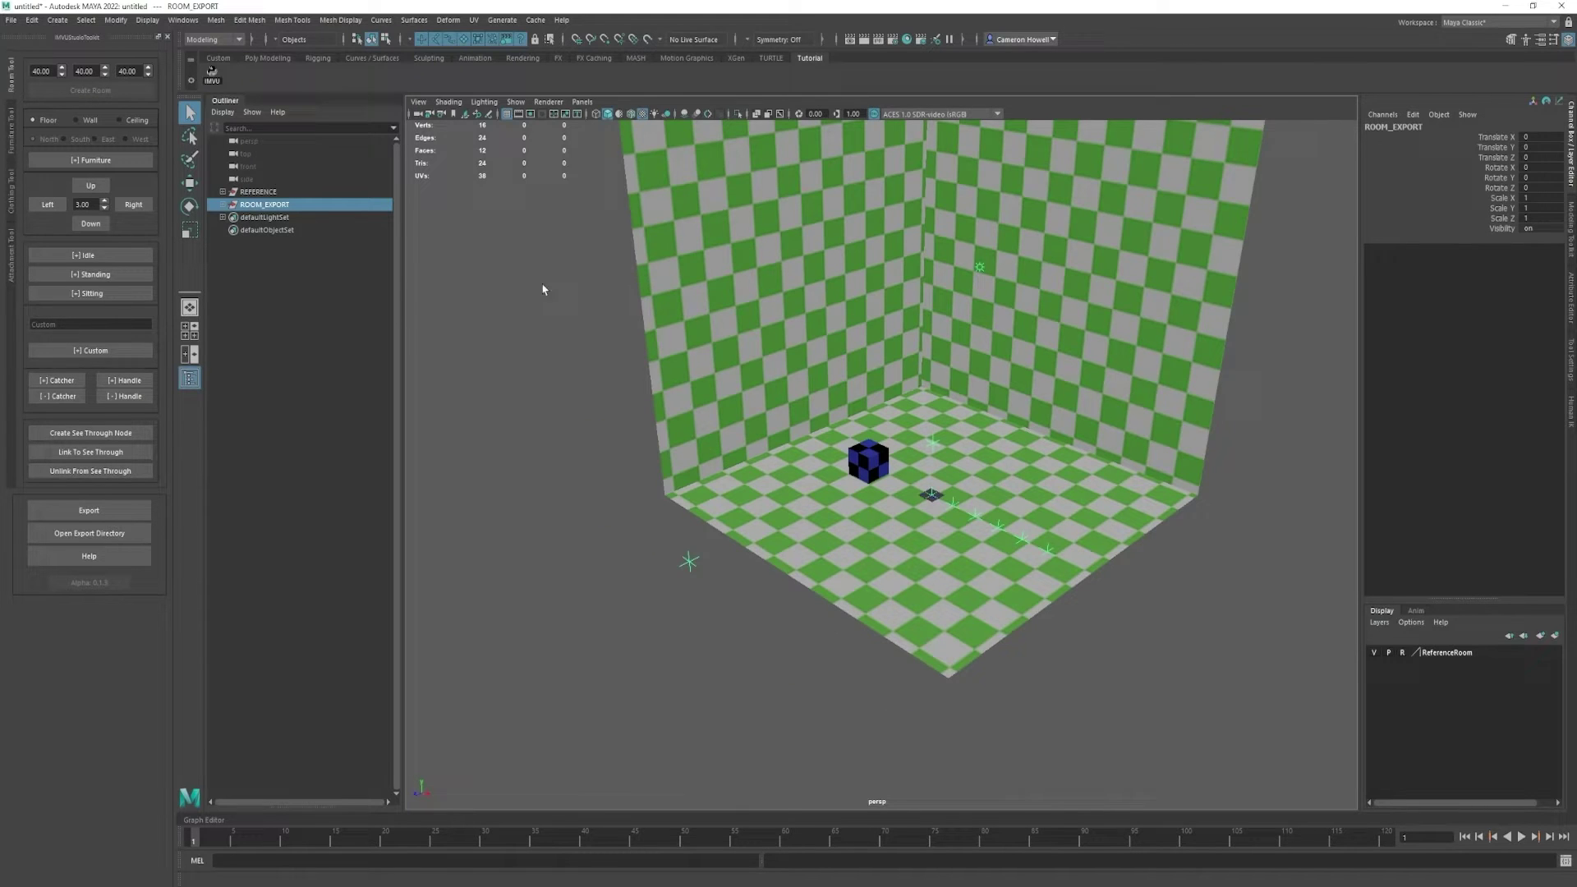
scroll(934, 400, "up", 5)
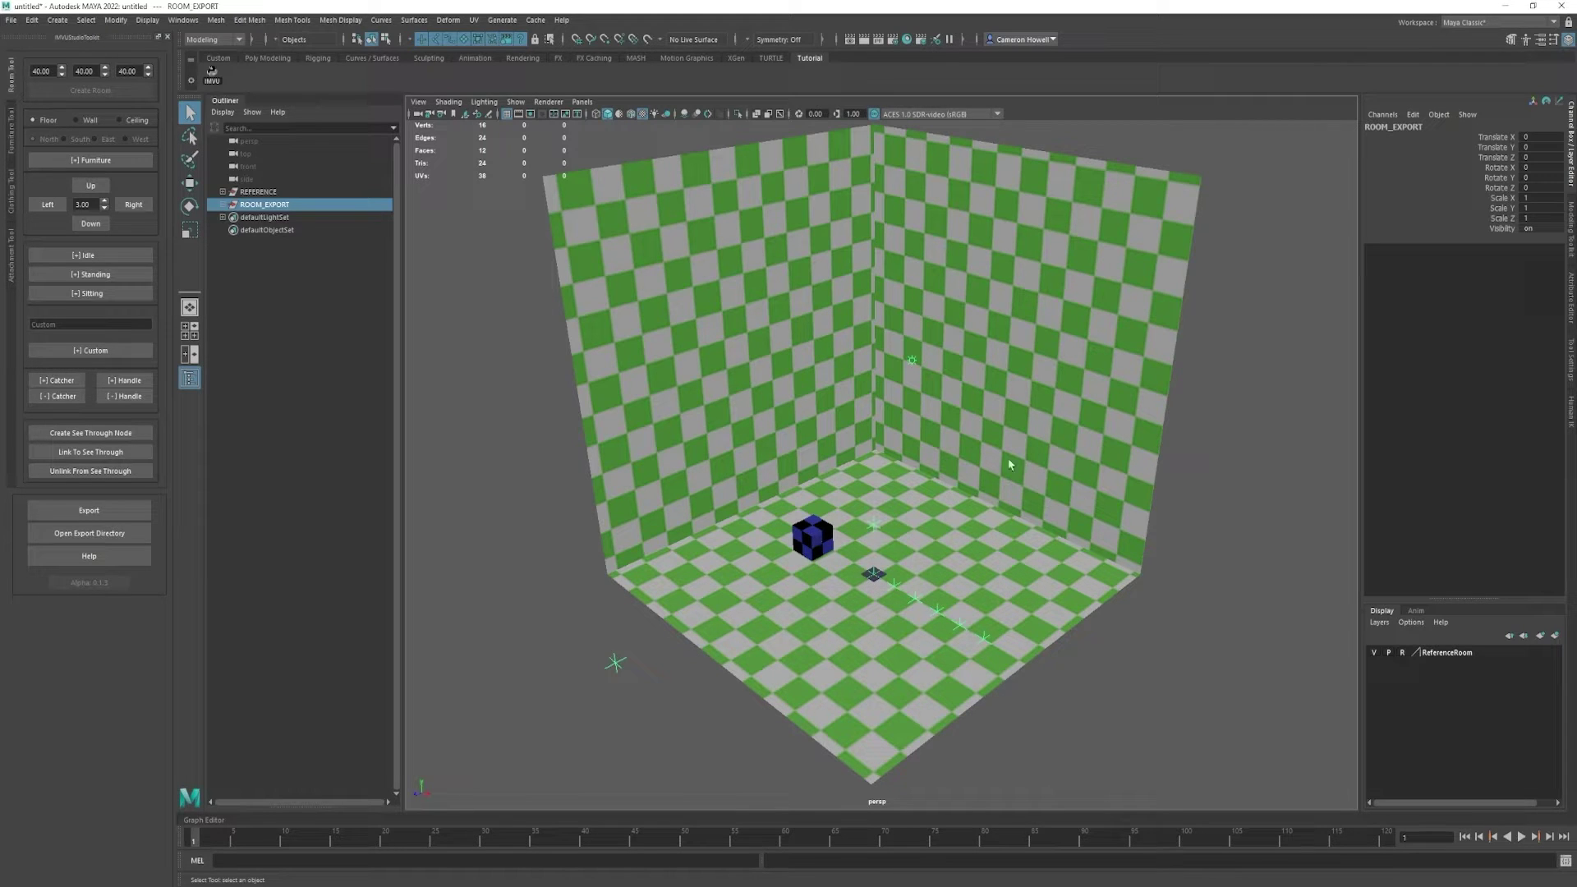
- Build a floor slab cube across the room's floor, about 3962 wide, 90 high and 4011 deep, and lower it to about Y -36
left_click(268, 58)
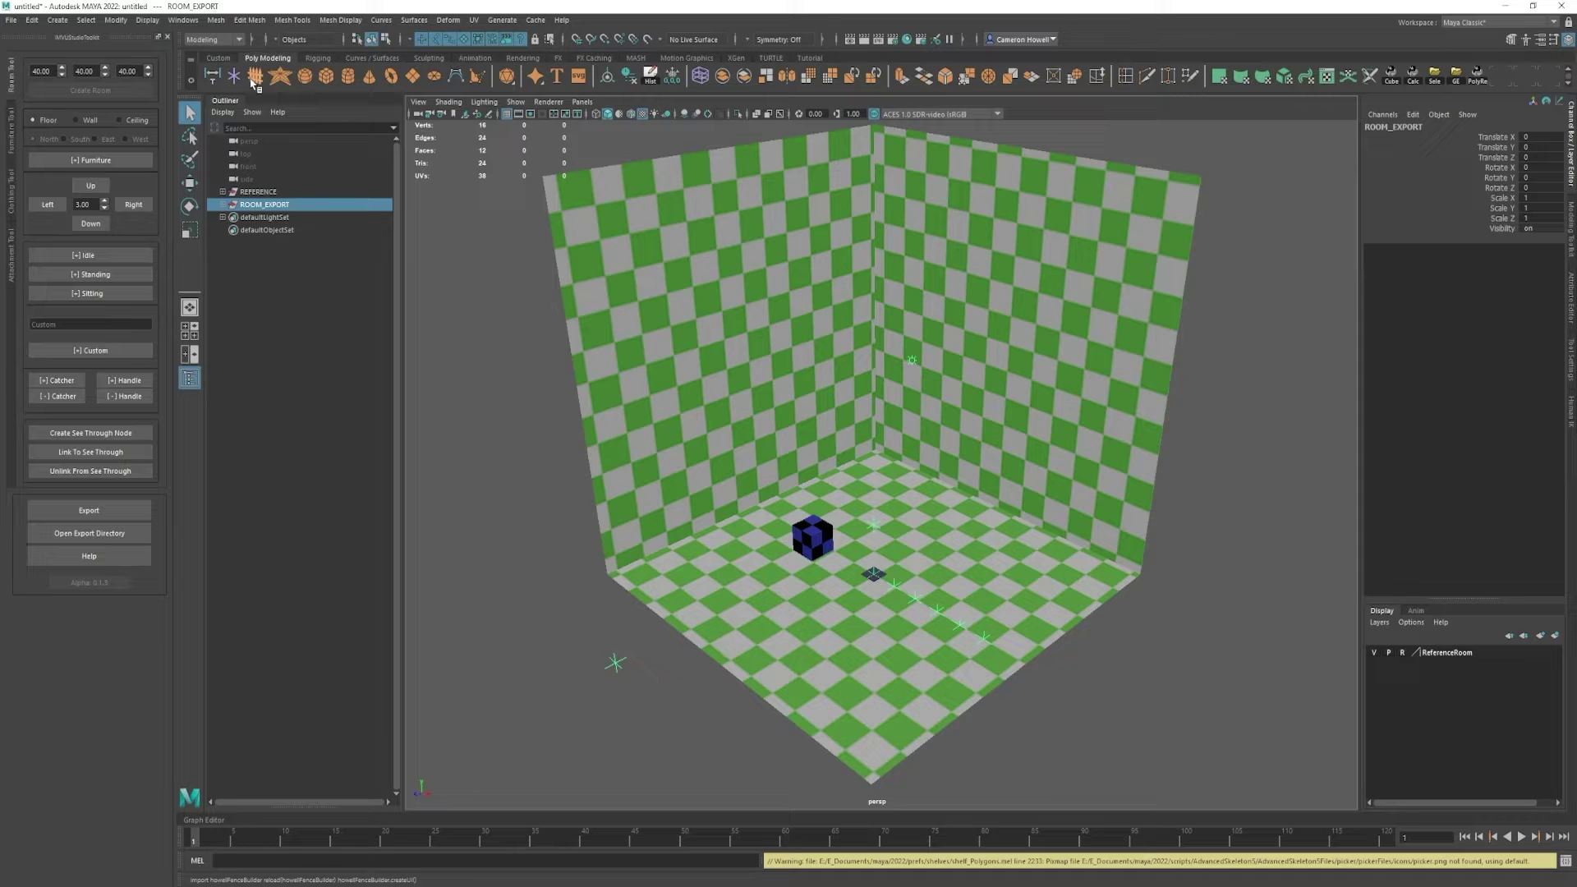
left_click(326, 76)
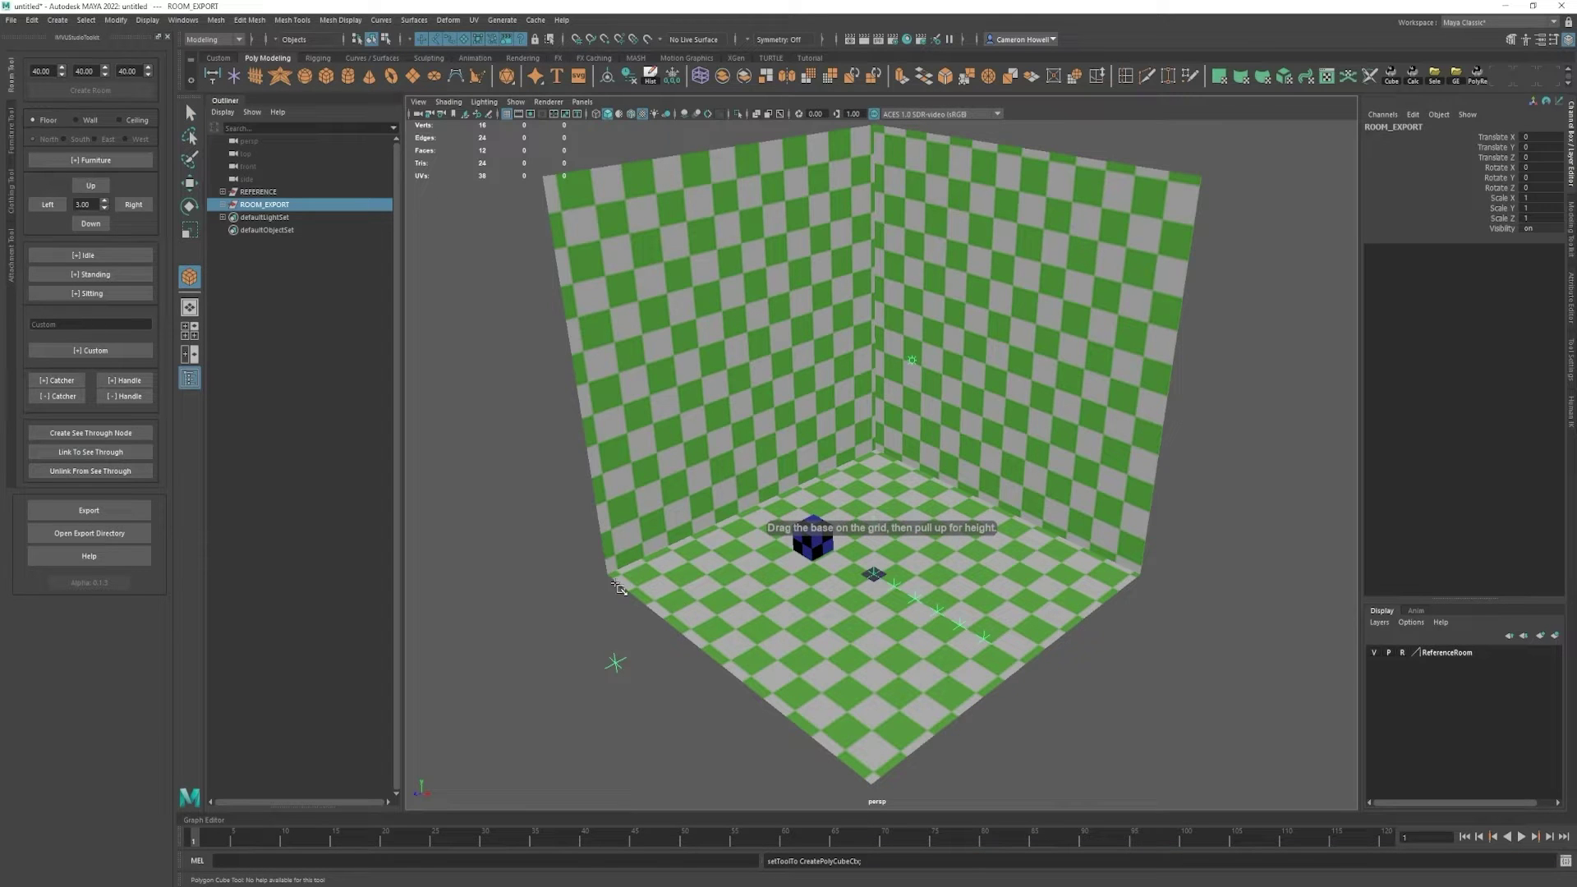
left_click_drag(615, 577, 1127, 598)
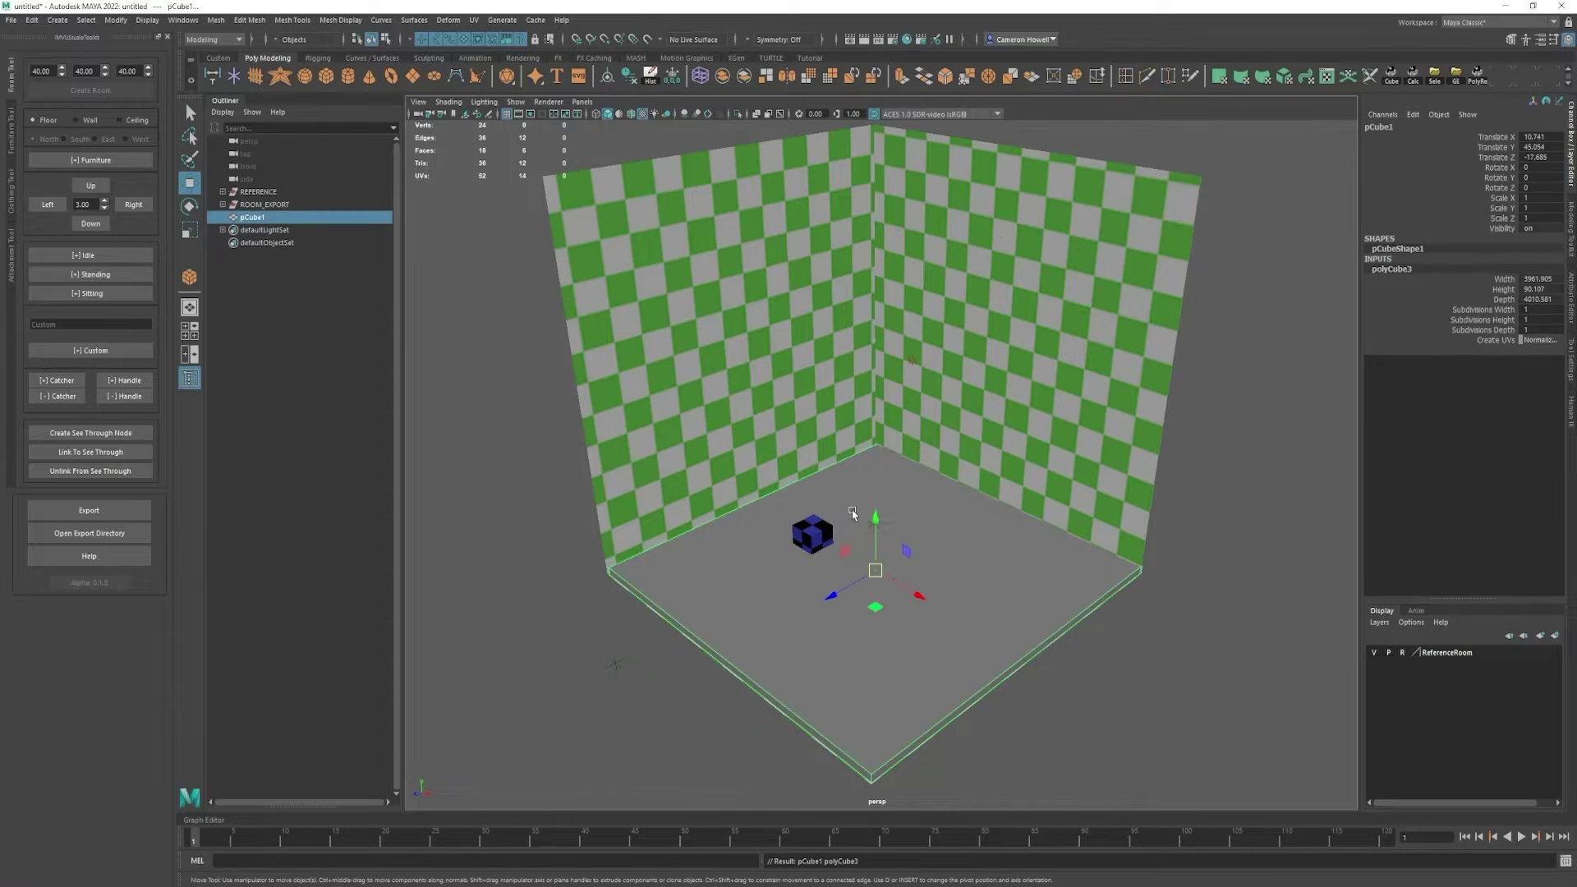
left_click_drag(874, 511, 876, 516)
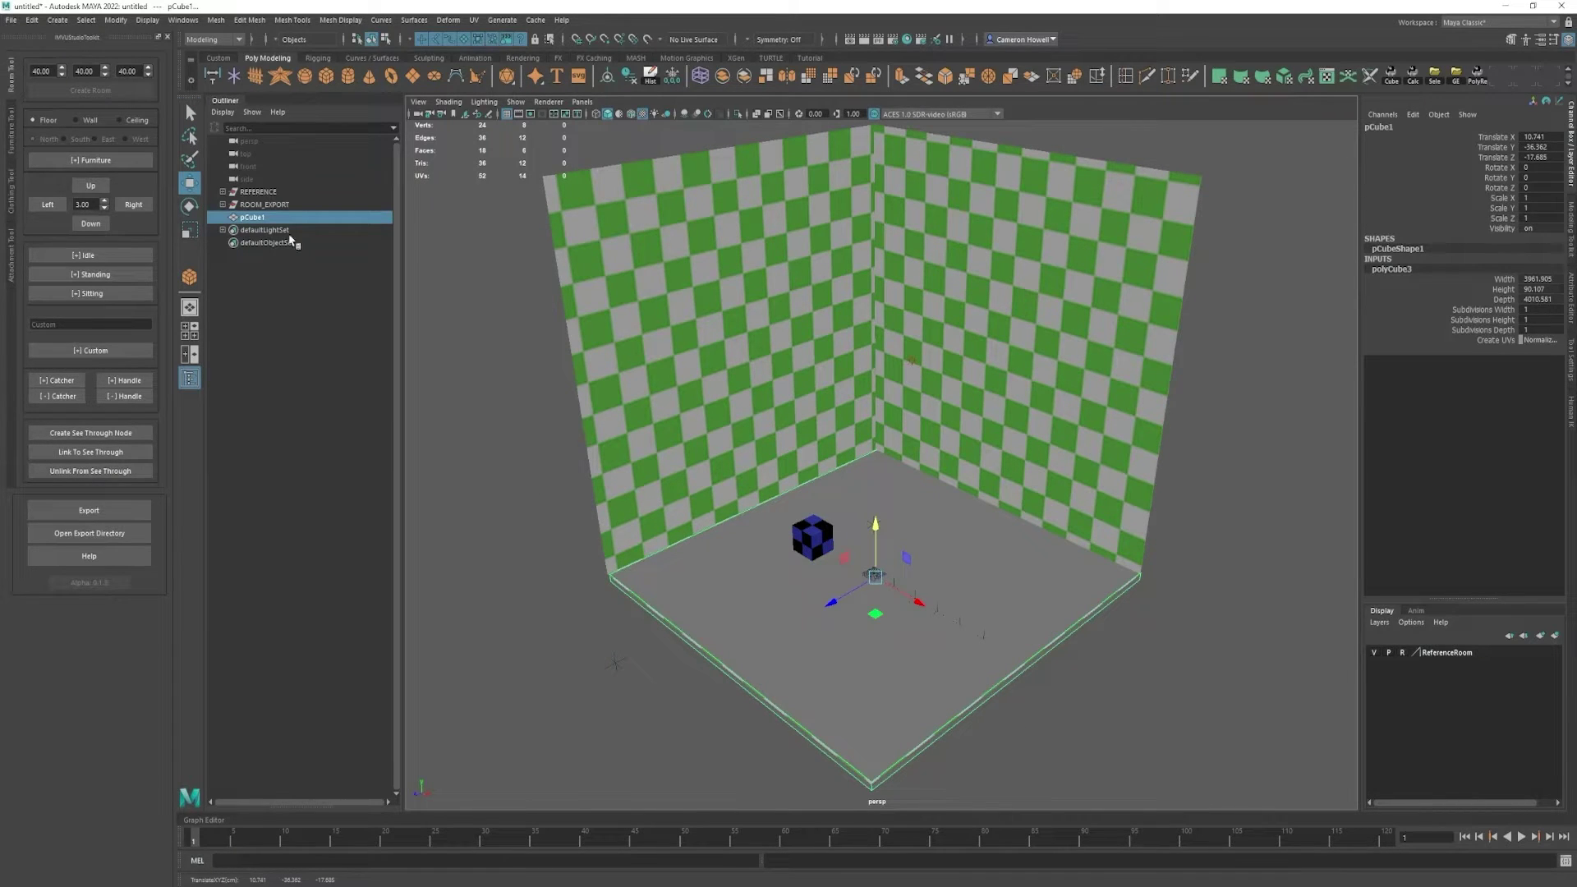
left_click(326, 76)
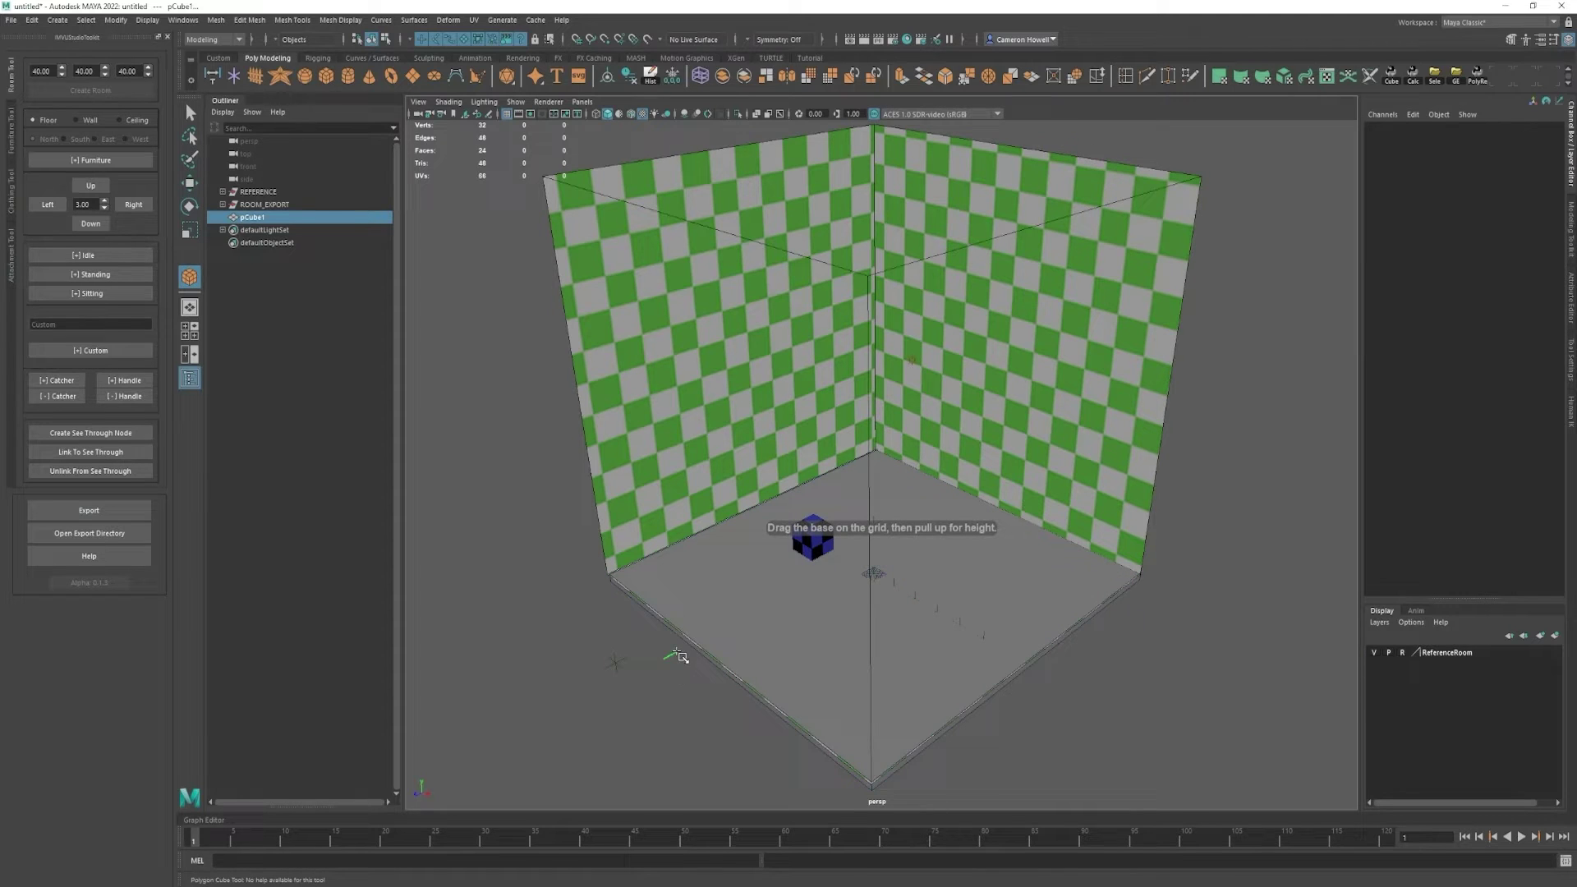
left_click_drag(677, 651, 676, 654, "shift")
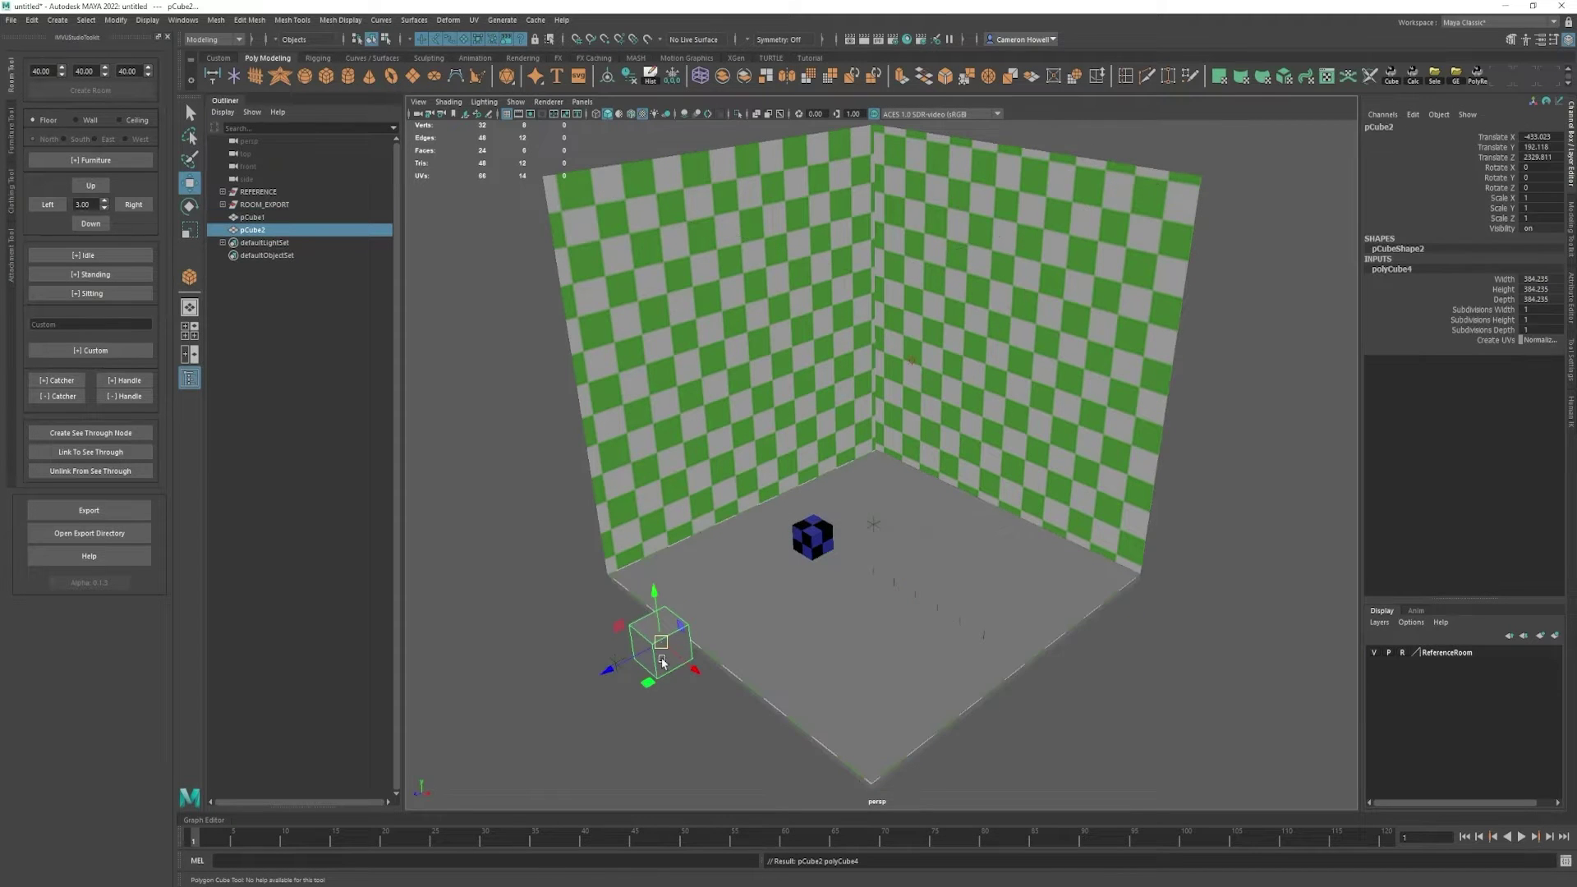
key("Delete")
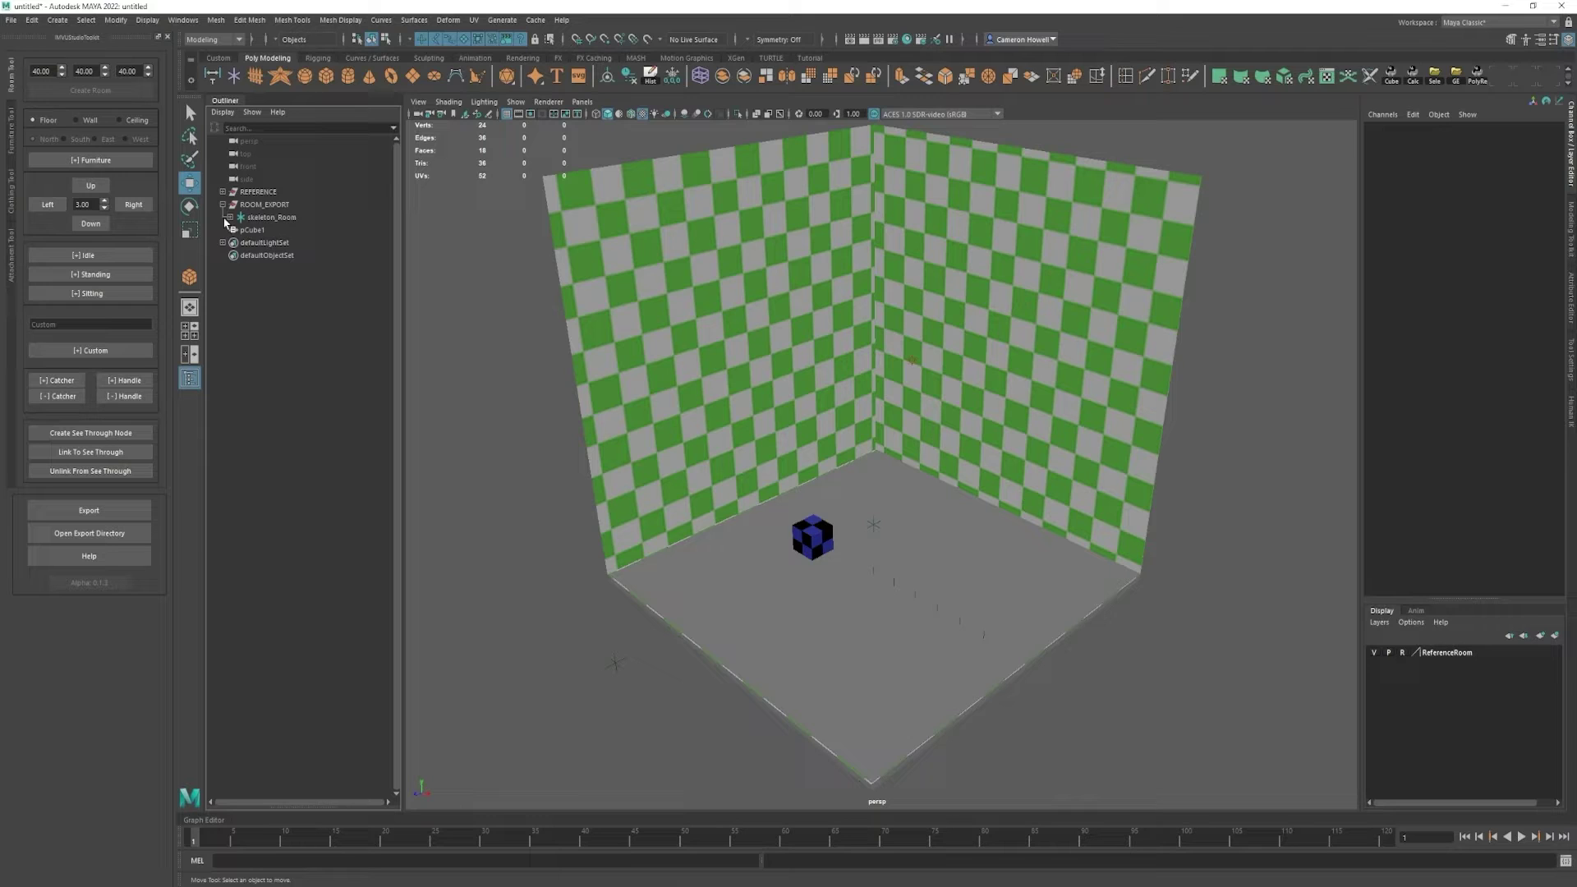
- Parent the floor slab cube under skeleton_Room in the ROOM_EXPORT group
left_click(230, 217)
left_click(252, 293)
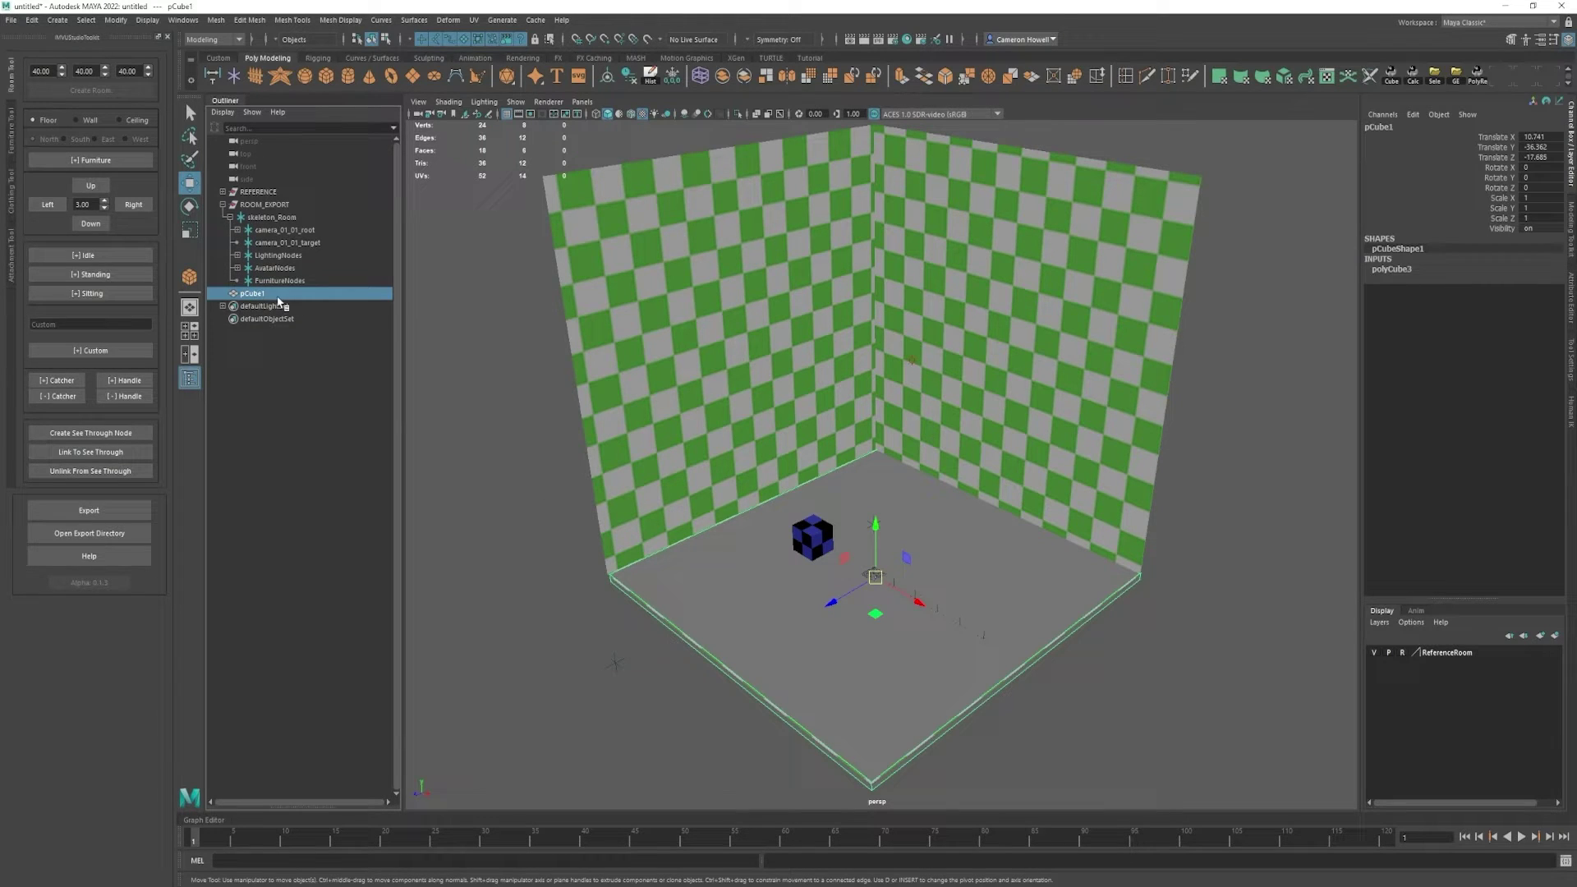
left_click_drag(268, 299, 265, 222)
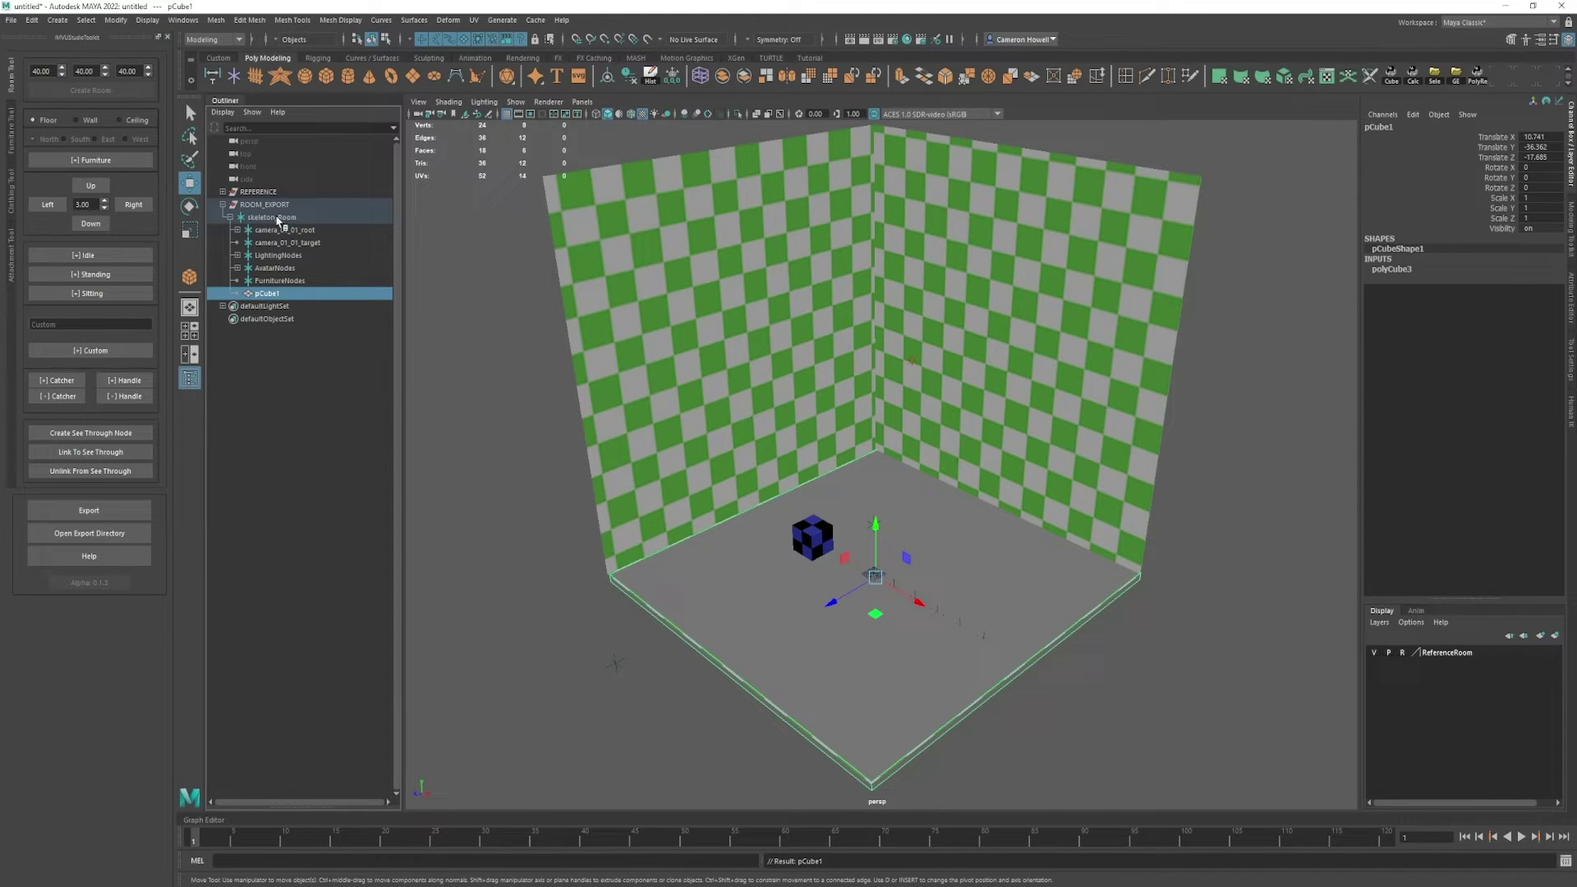
- Move ScaleCube_Ref out of the REFERENCE group and parent it under skeleton_Room
left_click(223, 191)
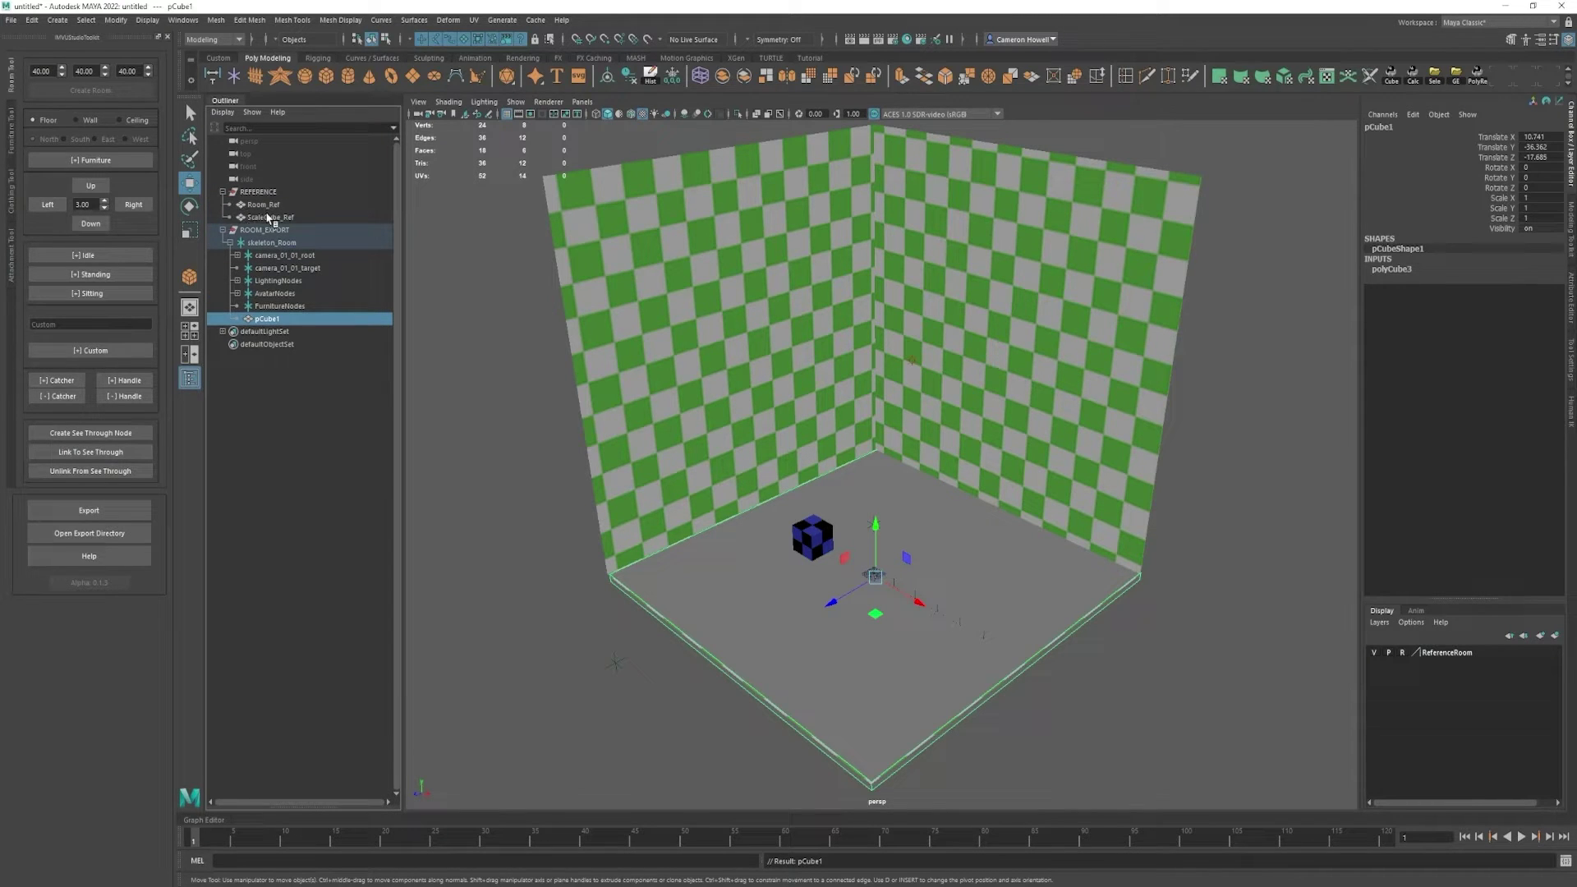
left_click(268, 219)
left_click_drag(268, 219, 259, 240)
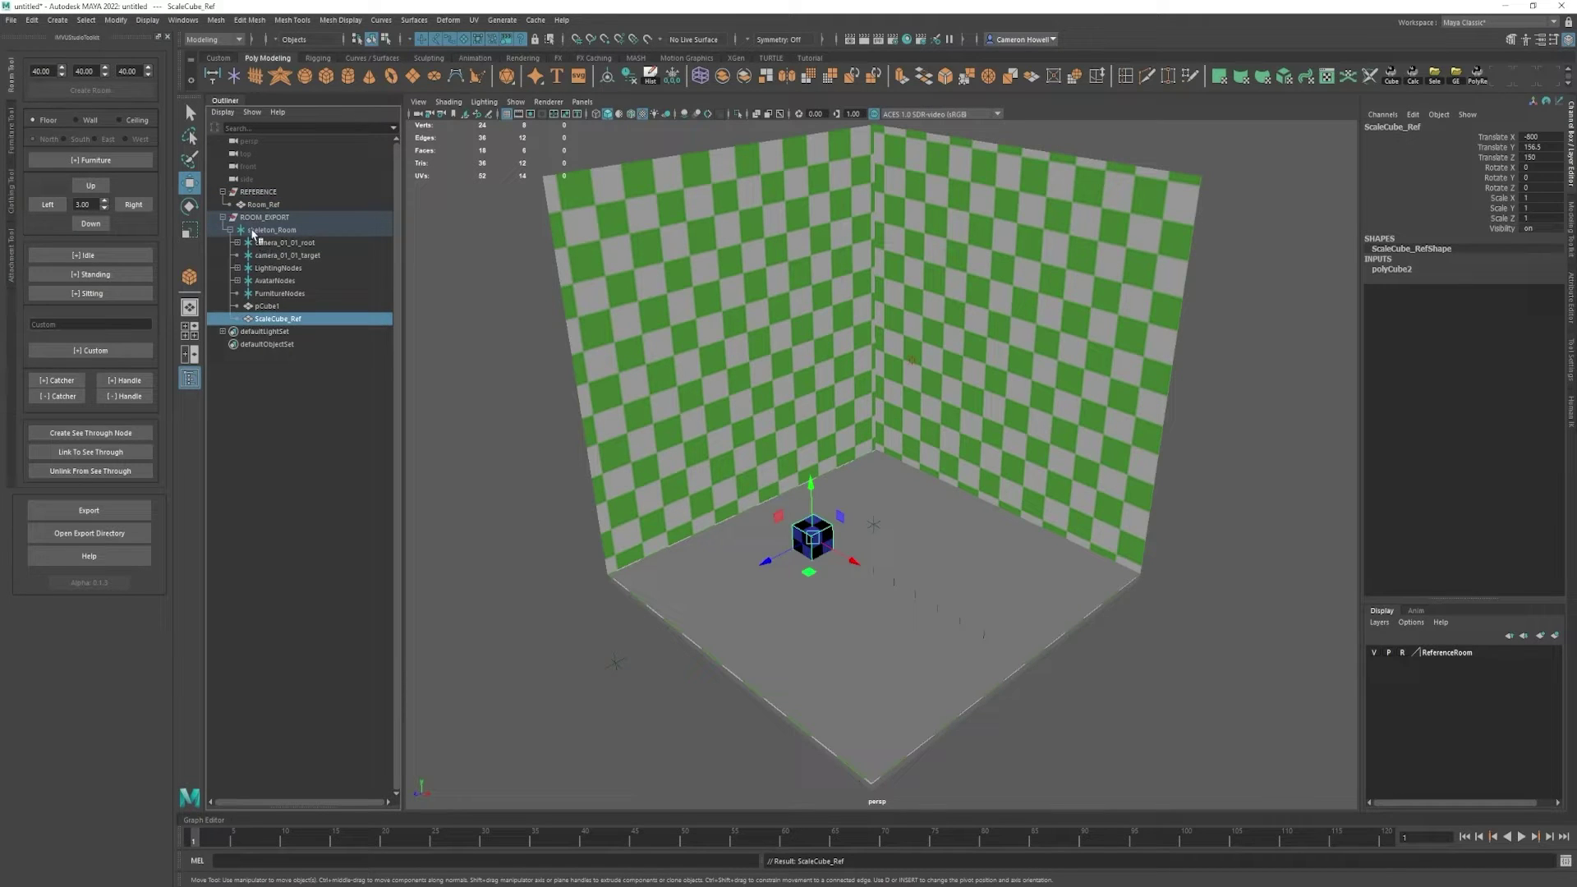
left_click(265, 217)
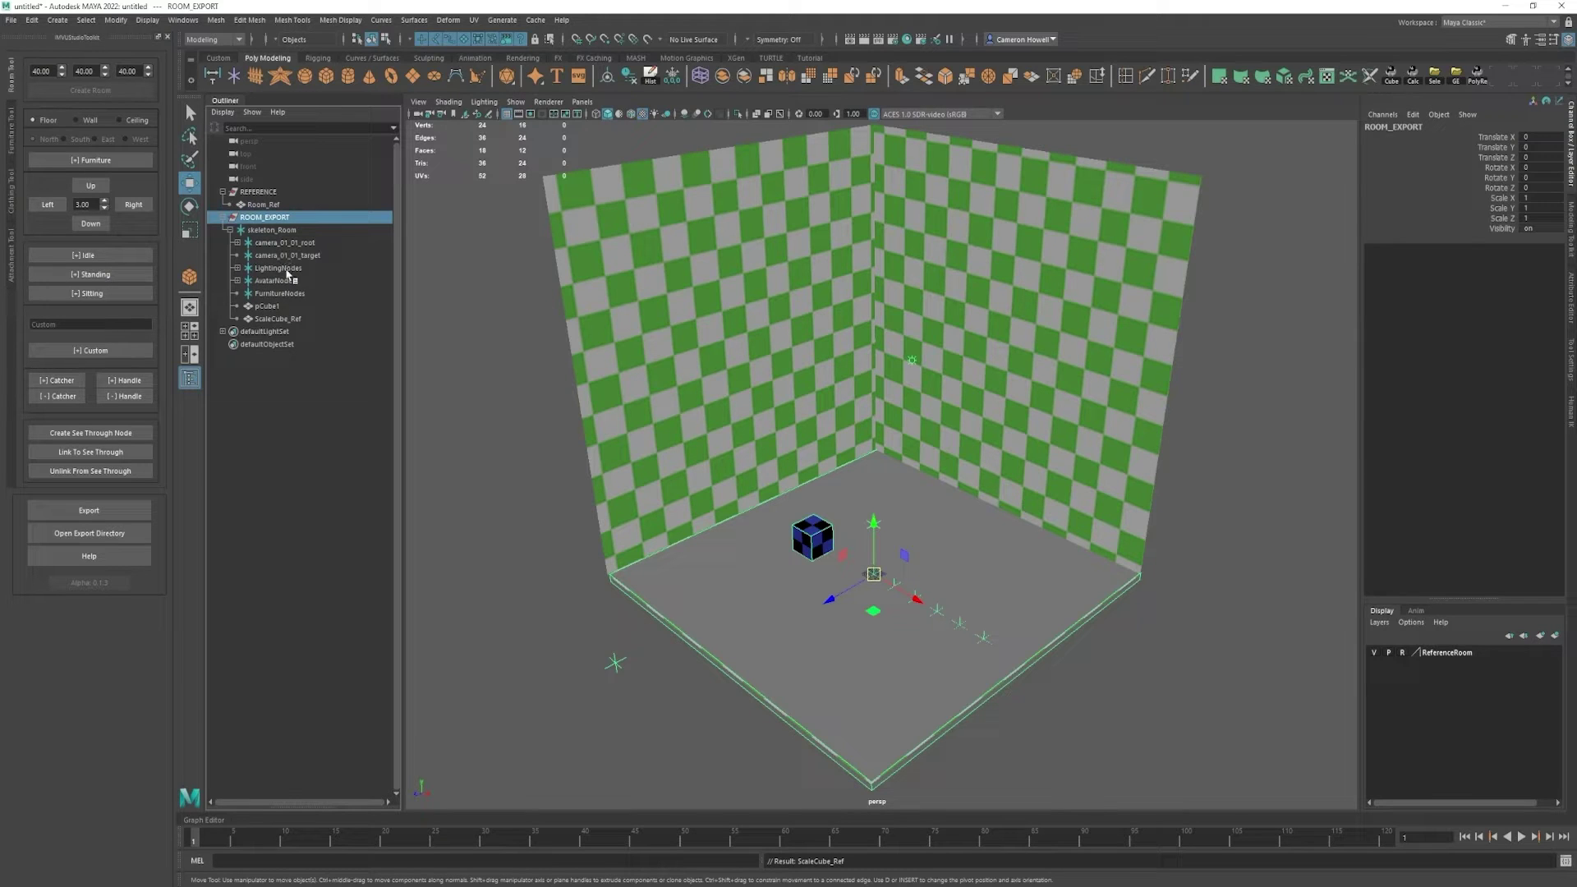
- Resize the reference room to 66 wide and 36 high, keeping its depth at 40
left_click(261, 192)
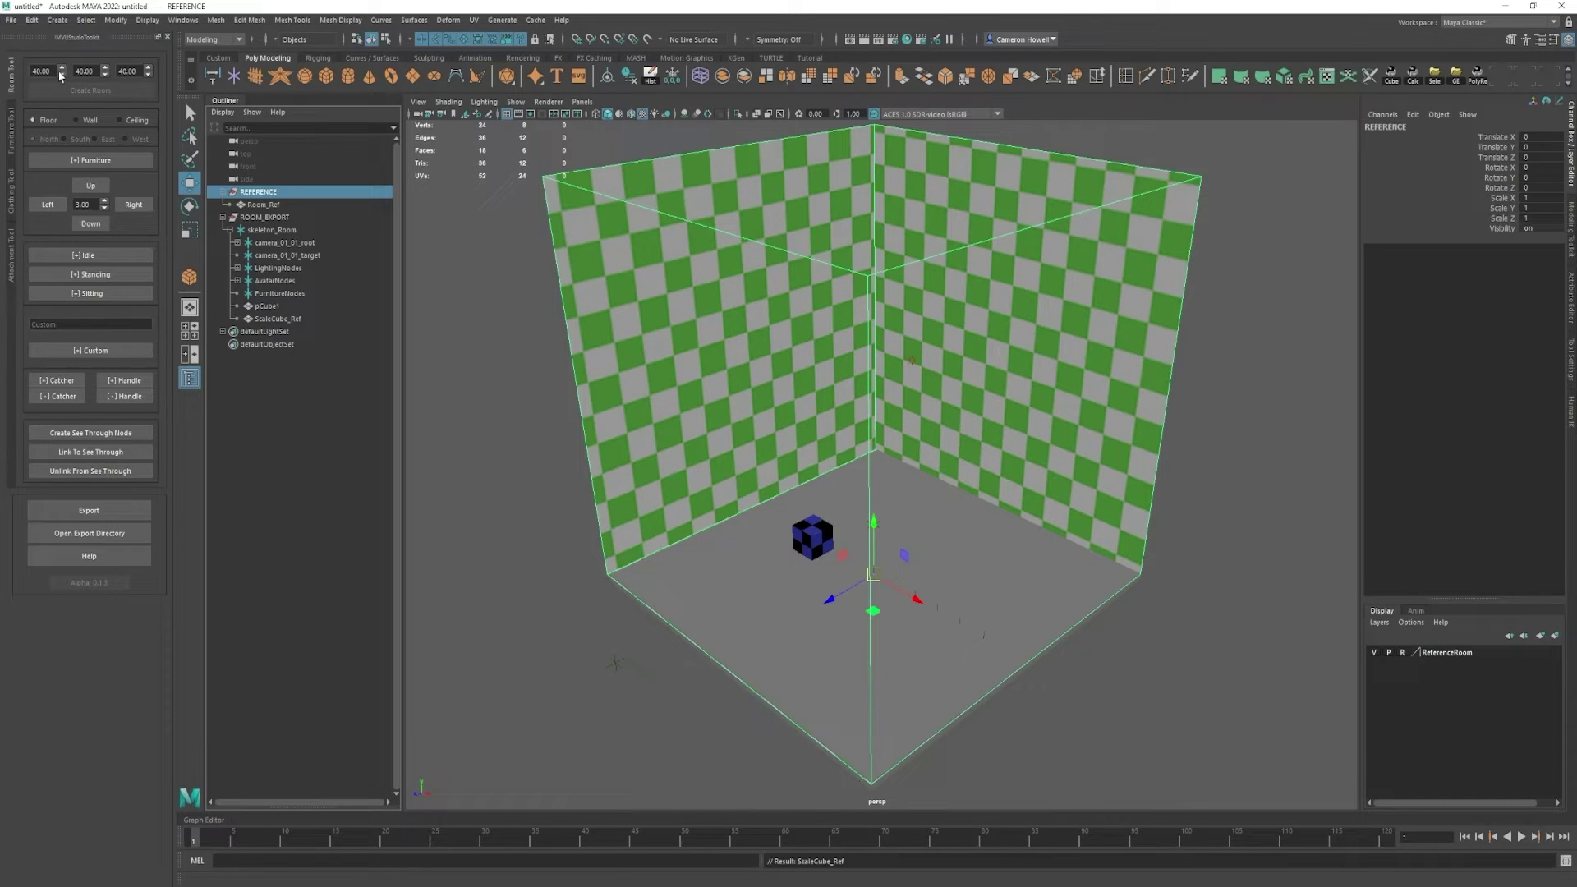
scroll(59, 72, "down", 16)
scroll(59, 73, "up", 20)
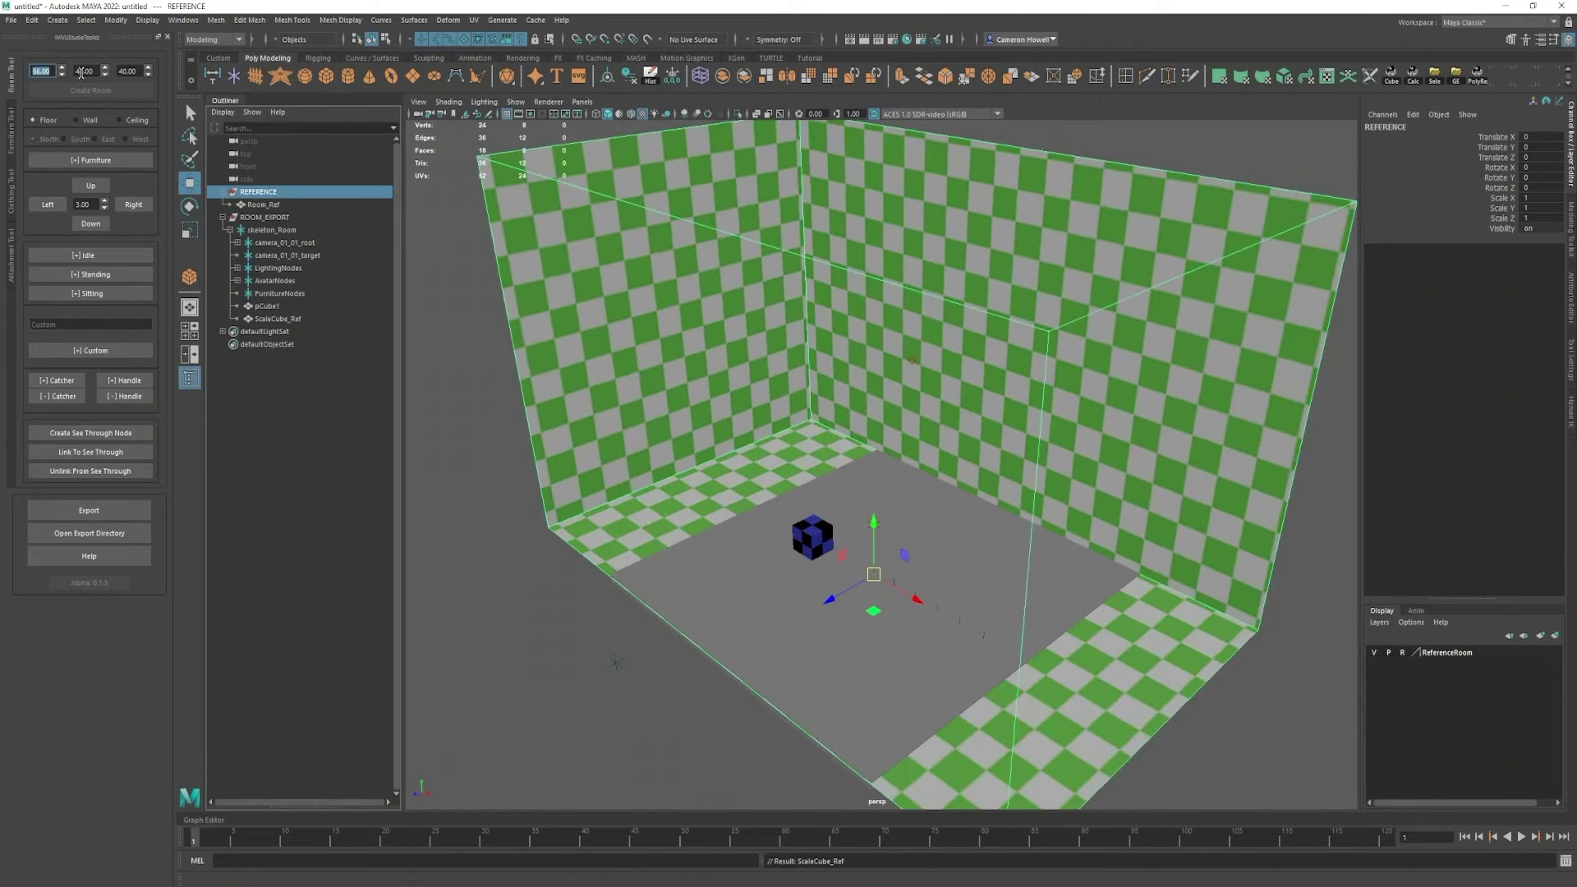
scroll(105, 77, "down", 10)
scroll(106, 77, "up", 6)
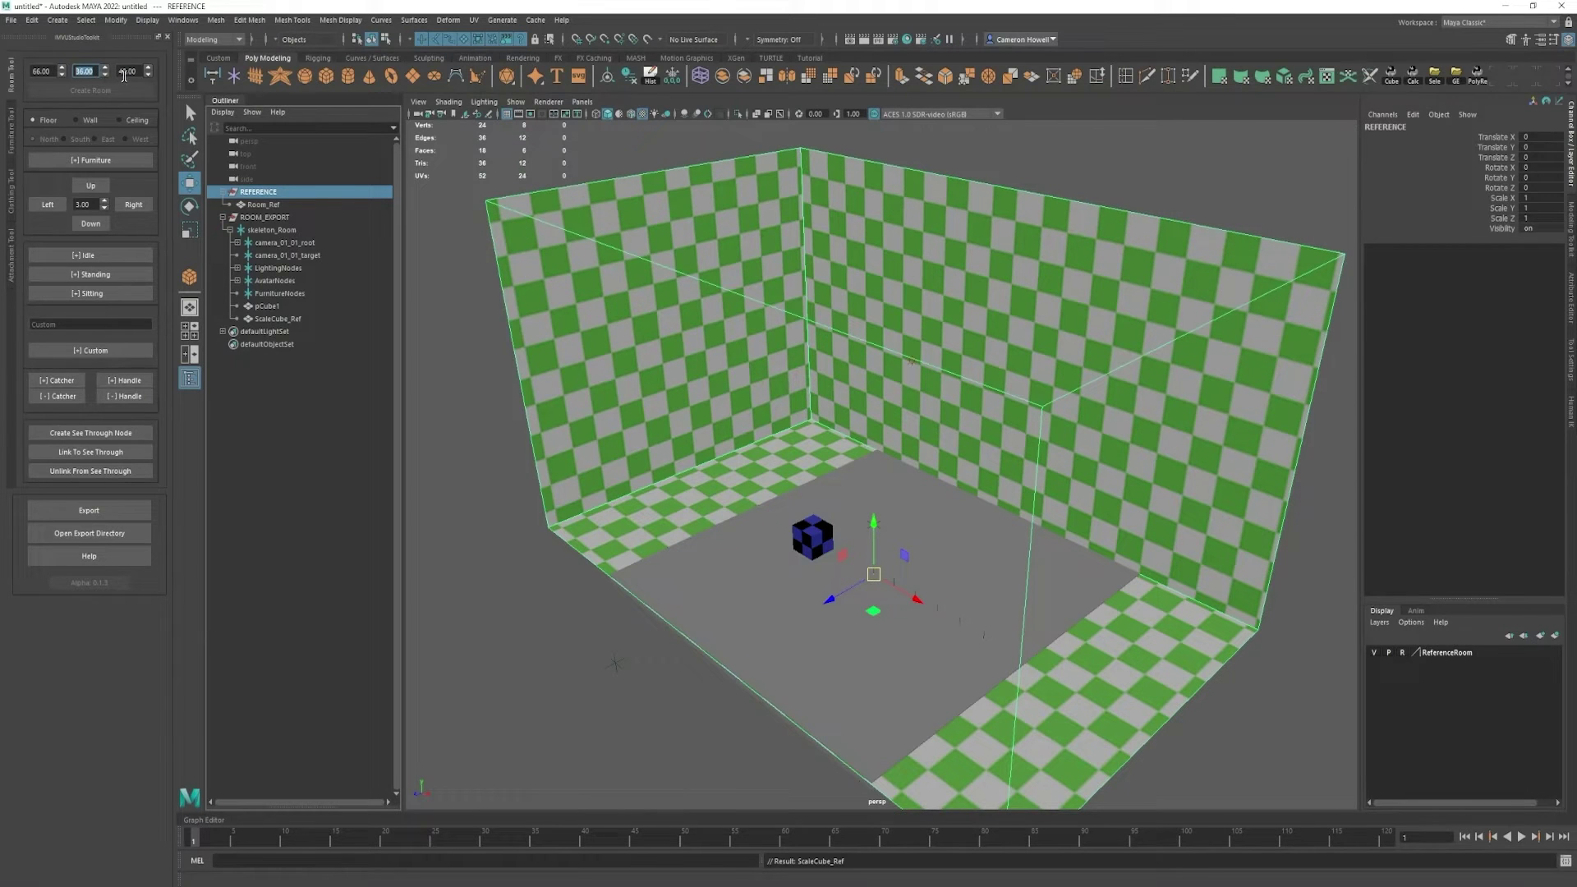
scroll(148, 76, "down", 3)
scroll(148, 76, "up", 20)
scroll(149, 76, "down", 20)
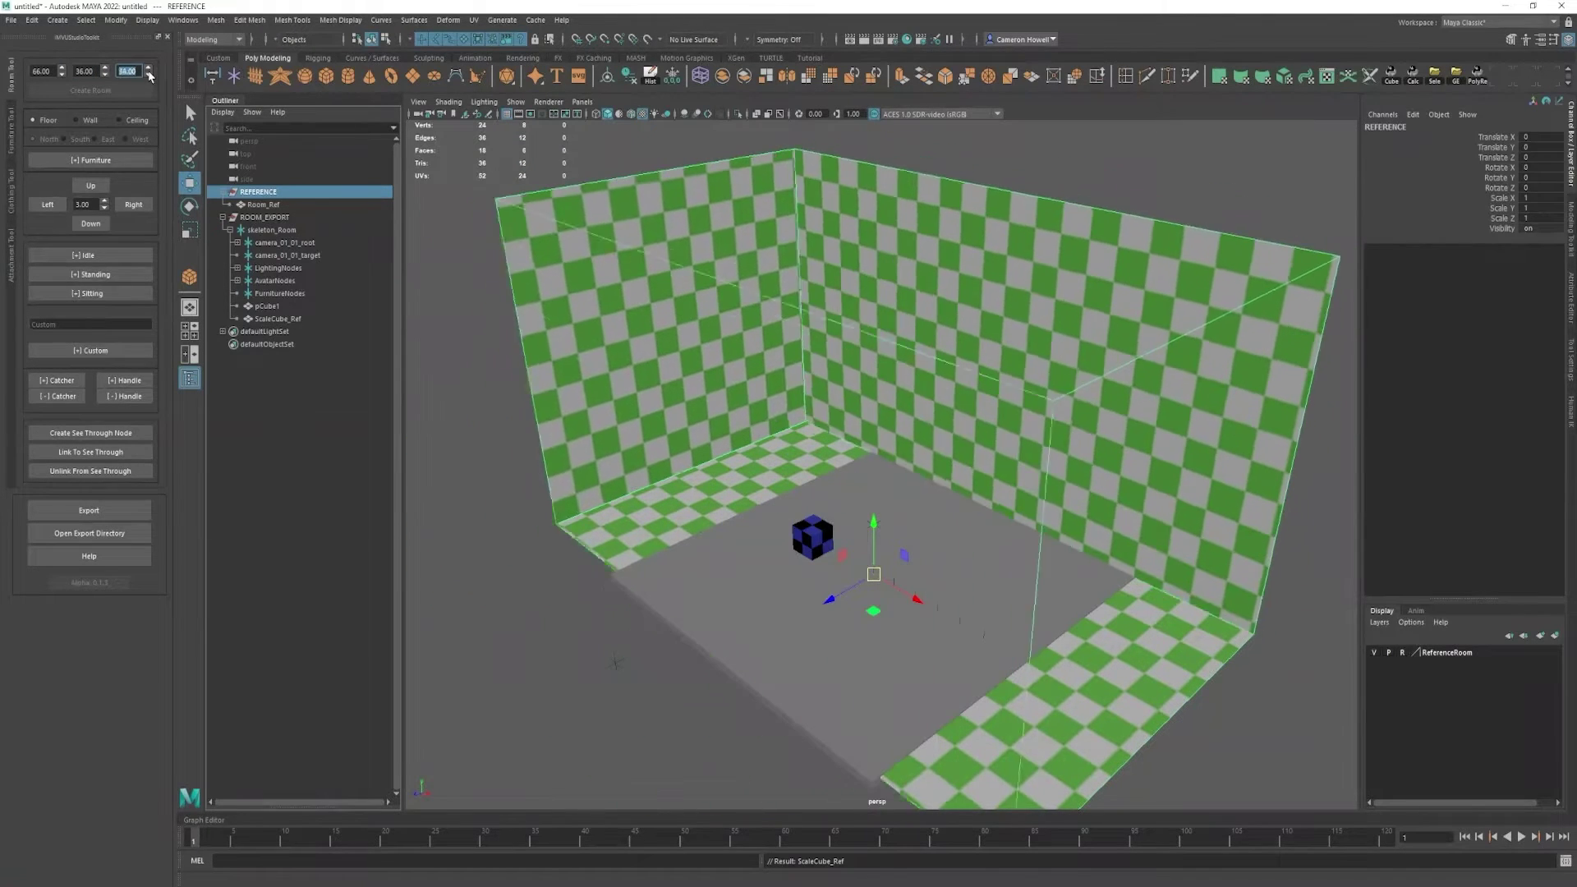
scroll(149, 76, "up", 3)
left_click_drag(150, 77, 150, 75)
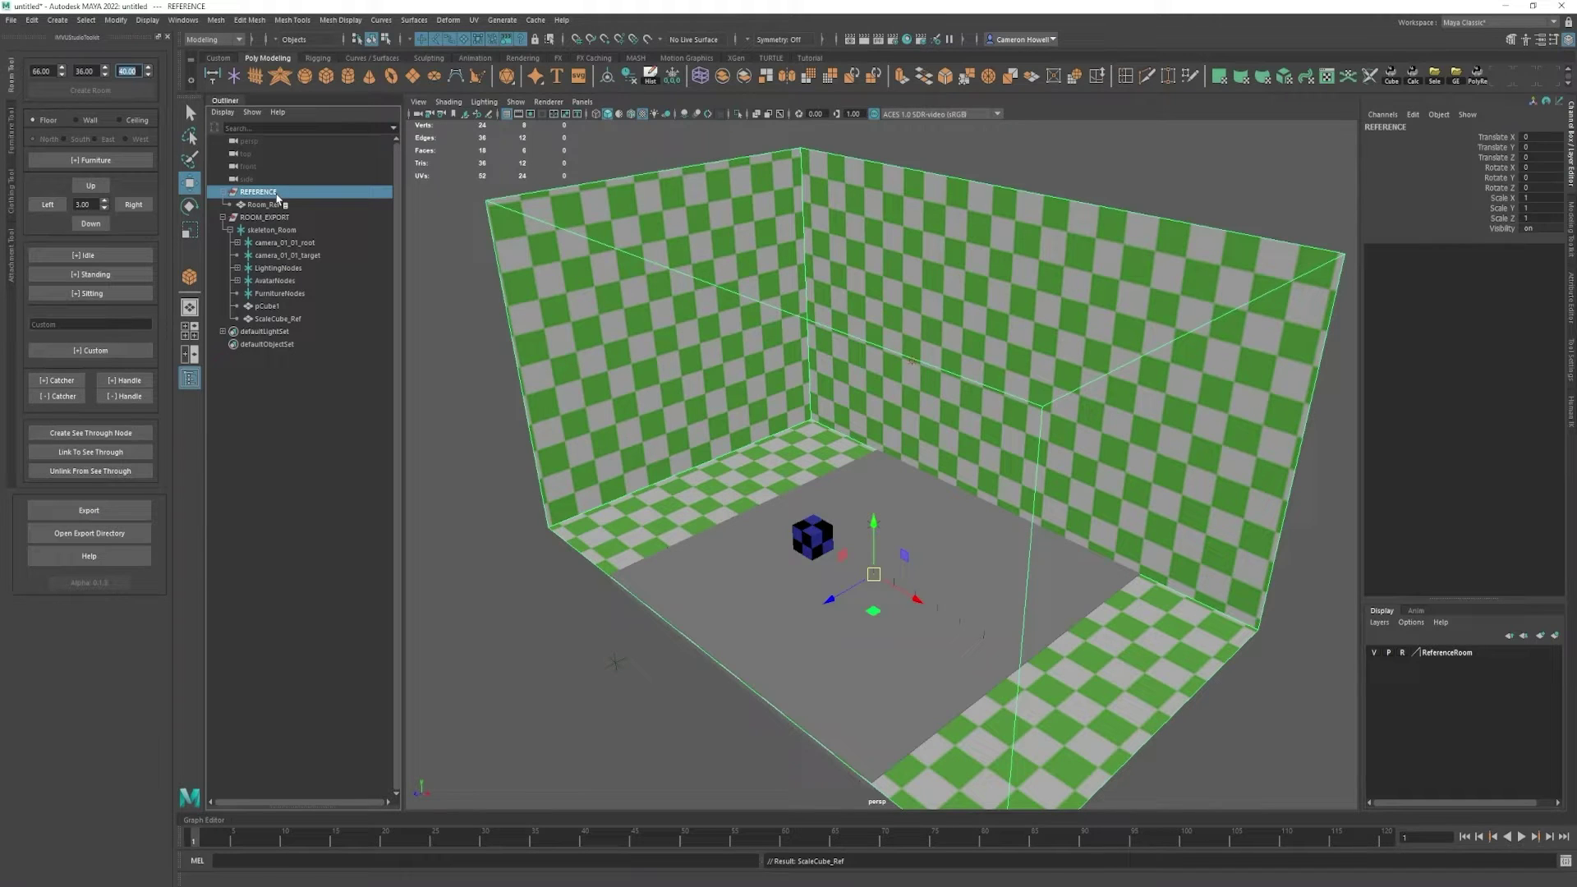
- Hide the REFERENCE group and build a wall cube along one floor edge, about 4042 wide, 2576 high and 181 thick
key("h")
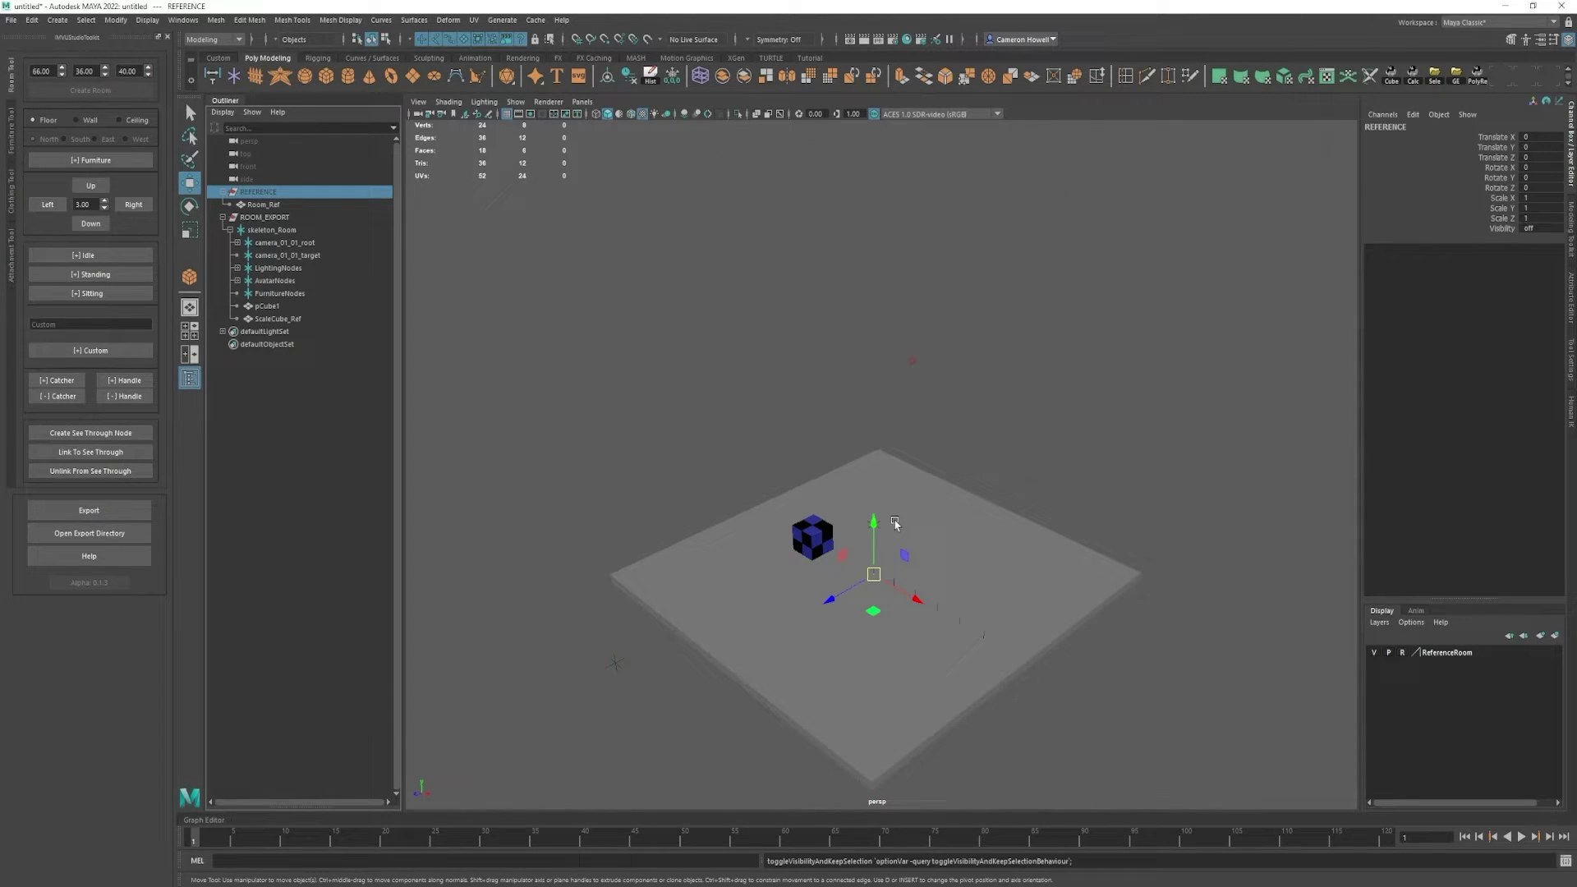
left_click(976, 560)
left_click_drag(981, 553, 896, 534, "alt")
left_click(327, 75)
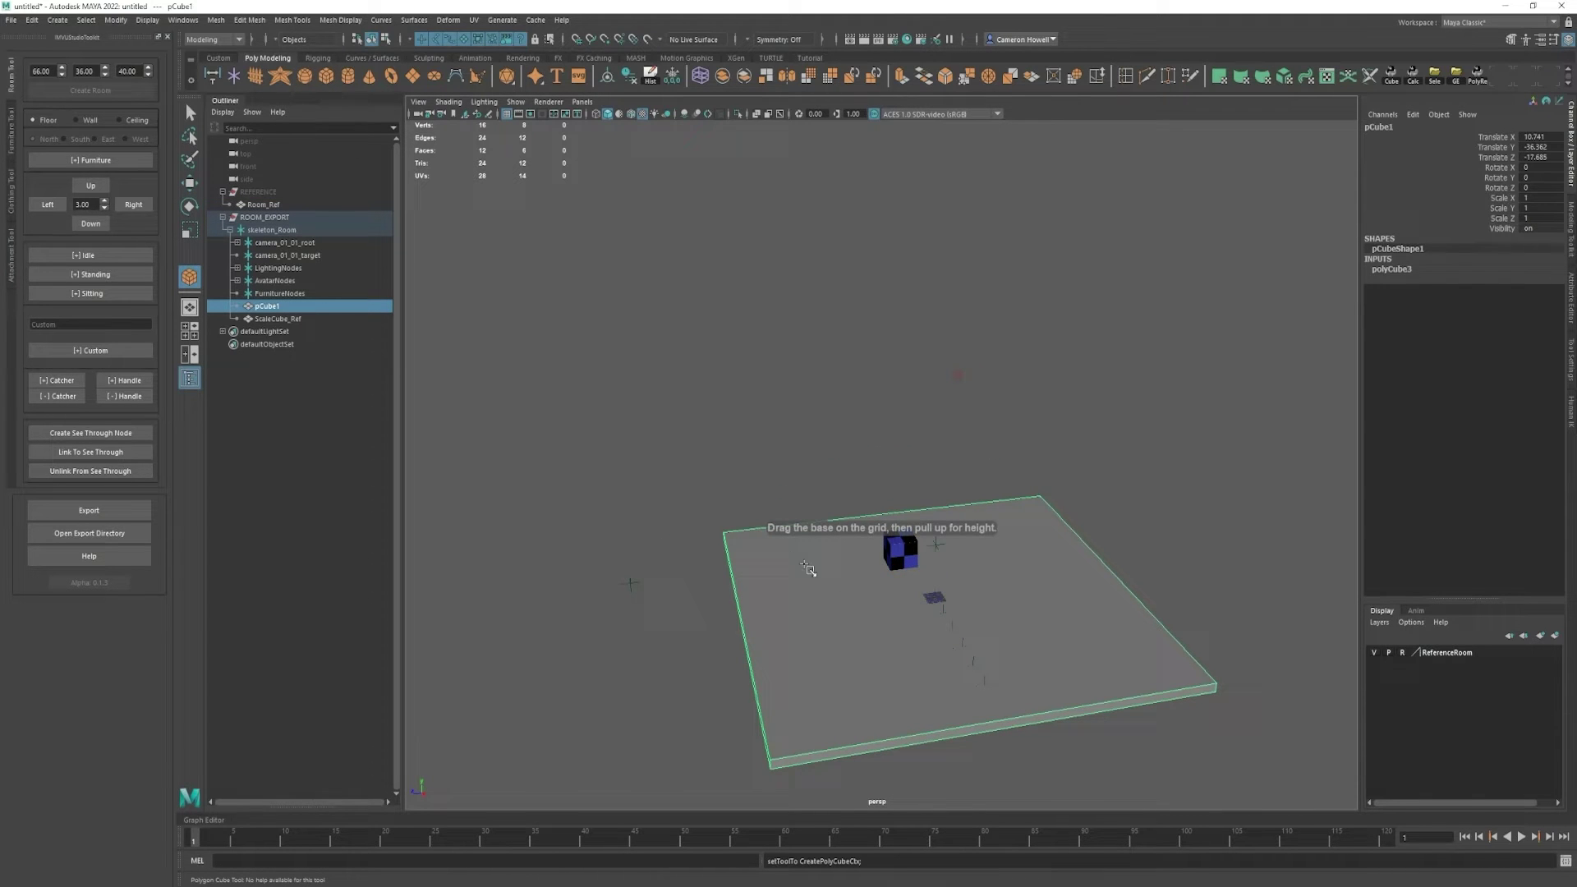
left_click_drag(722, 532, 755, 347)
left_click_drag(1027, 616, 1033, 637, "alt")
middle_click_drag(1034, 637, 878, 590, "alt")
mouse_move(877, 589)
left_mouse_down("alt")
mouse_move(1007, 680)
mouse_move(842, 616)
mouse_move(937, 599)
mouse_move(861, 575)
mouse_move(898, 585)
left_mouse_up("alt")
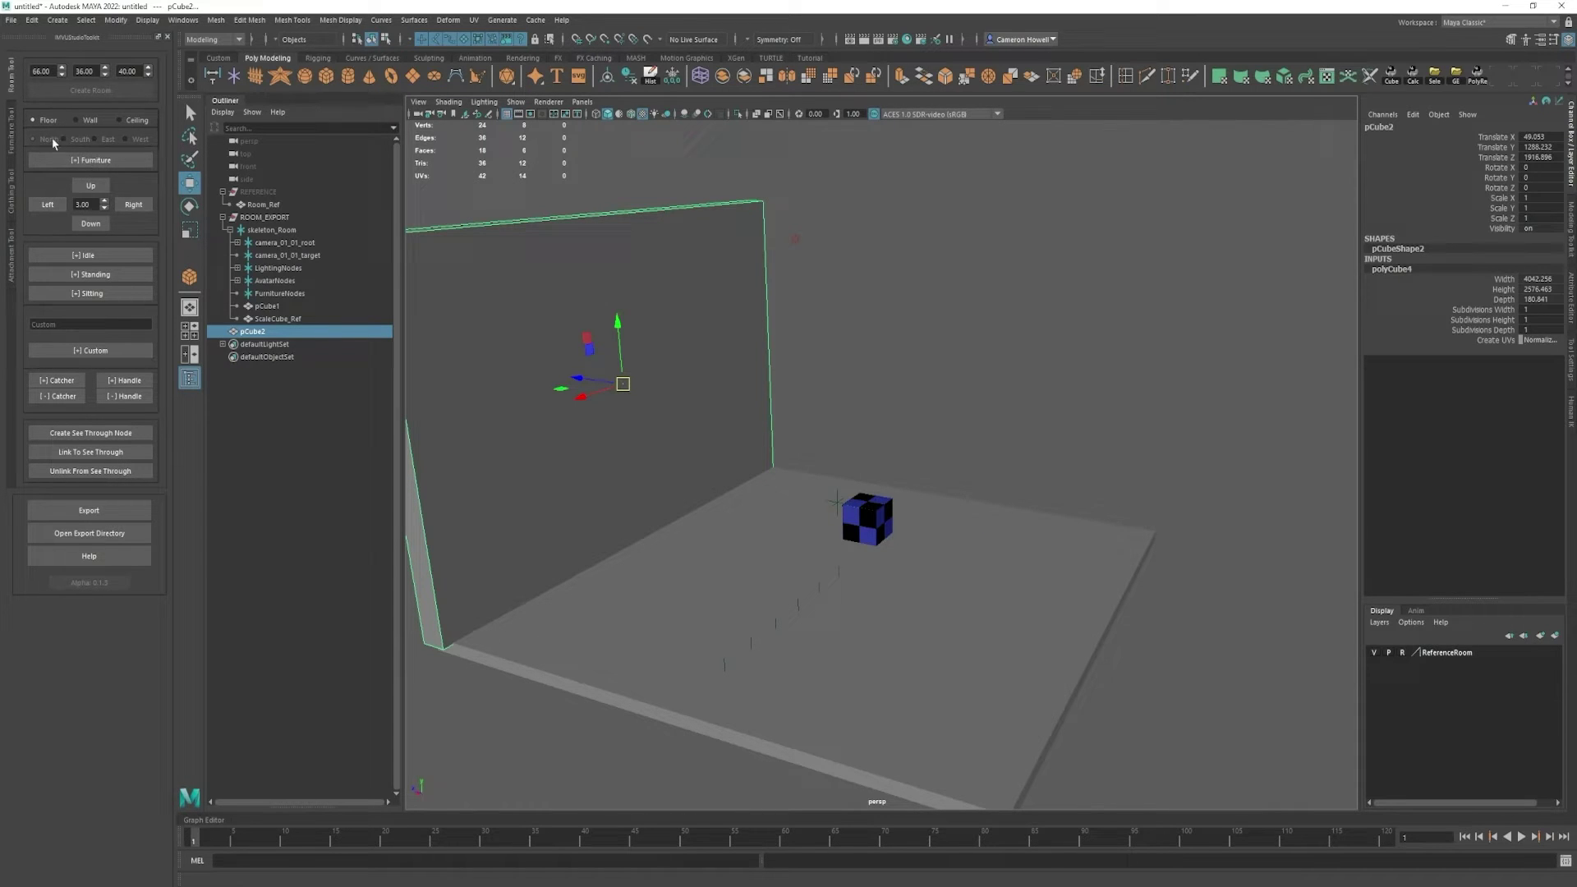
- Add a floor furniture node moved to about Z -694, and lower the floor slab slightly below the nodes
left_click(774, 546)
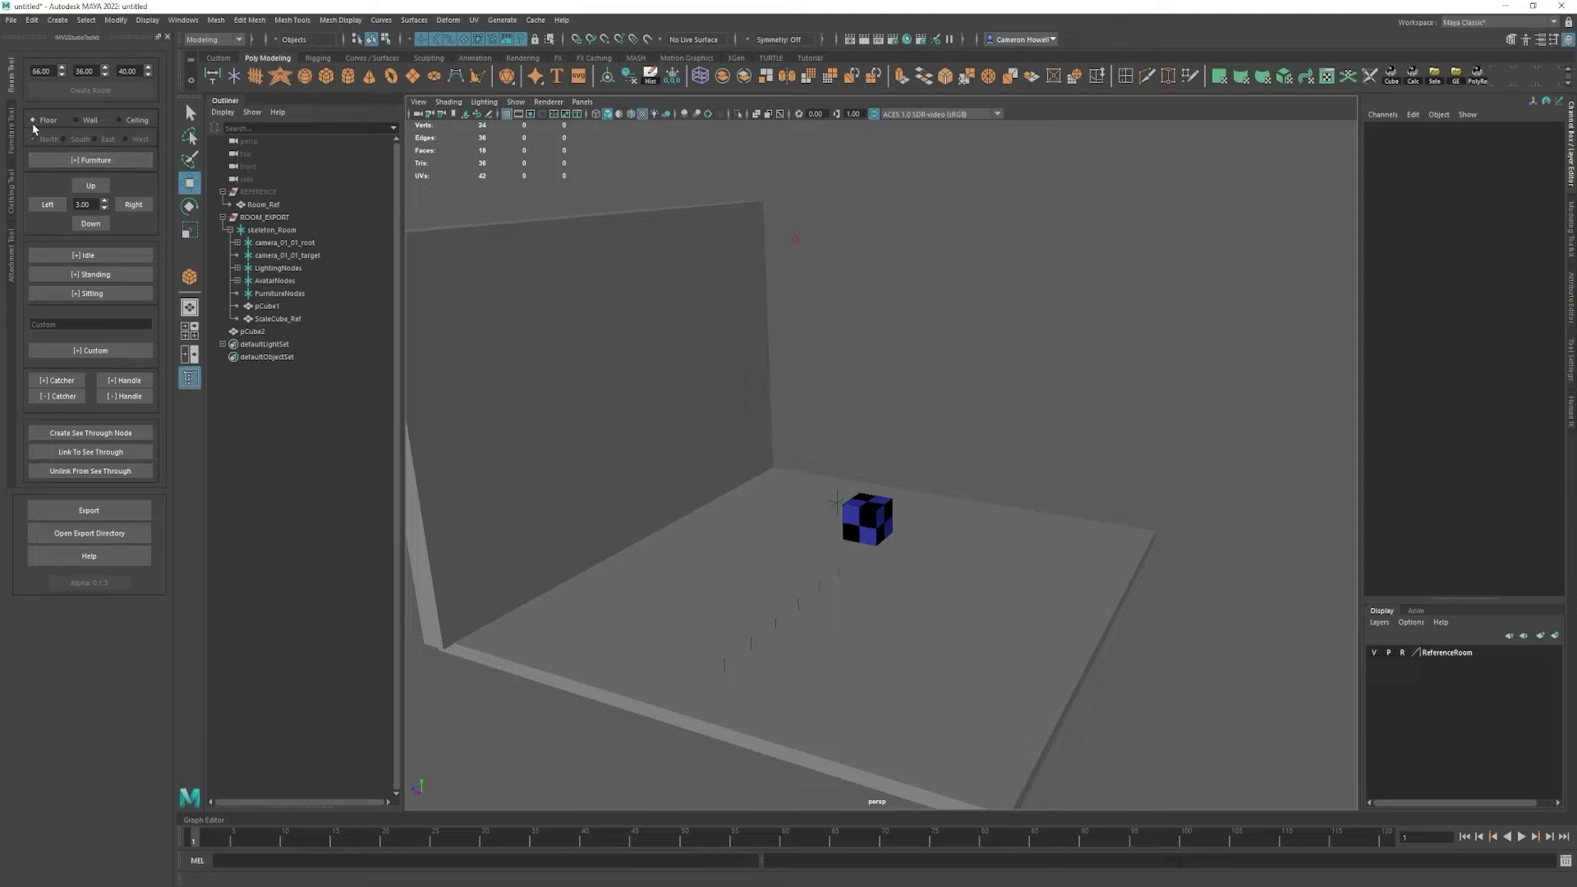
left_click(86, 161)
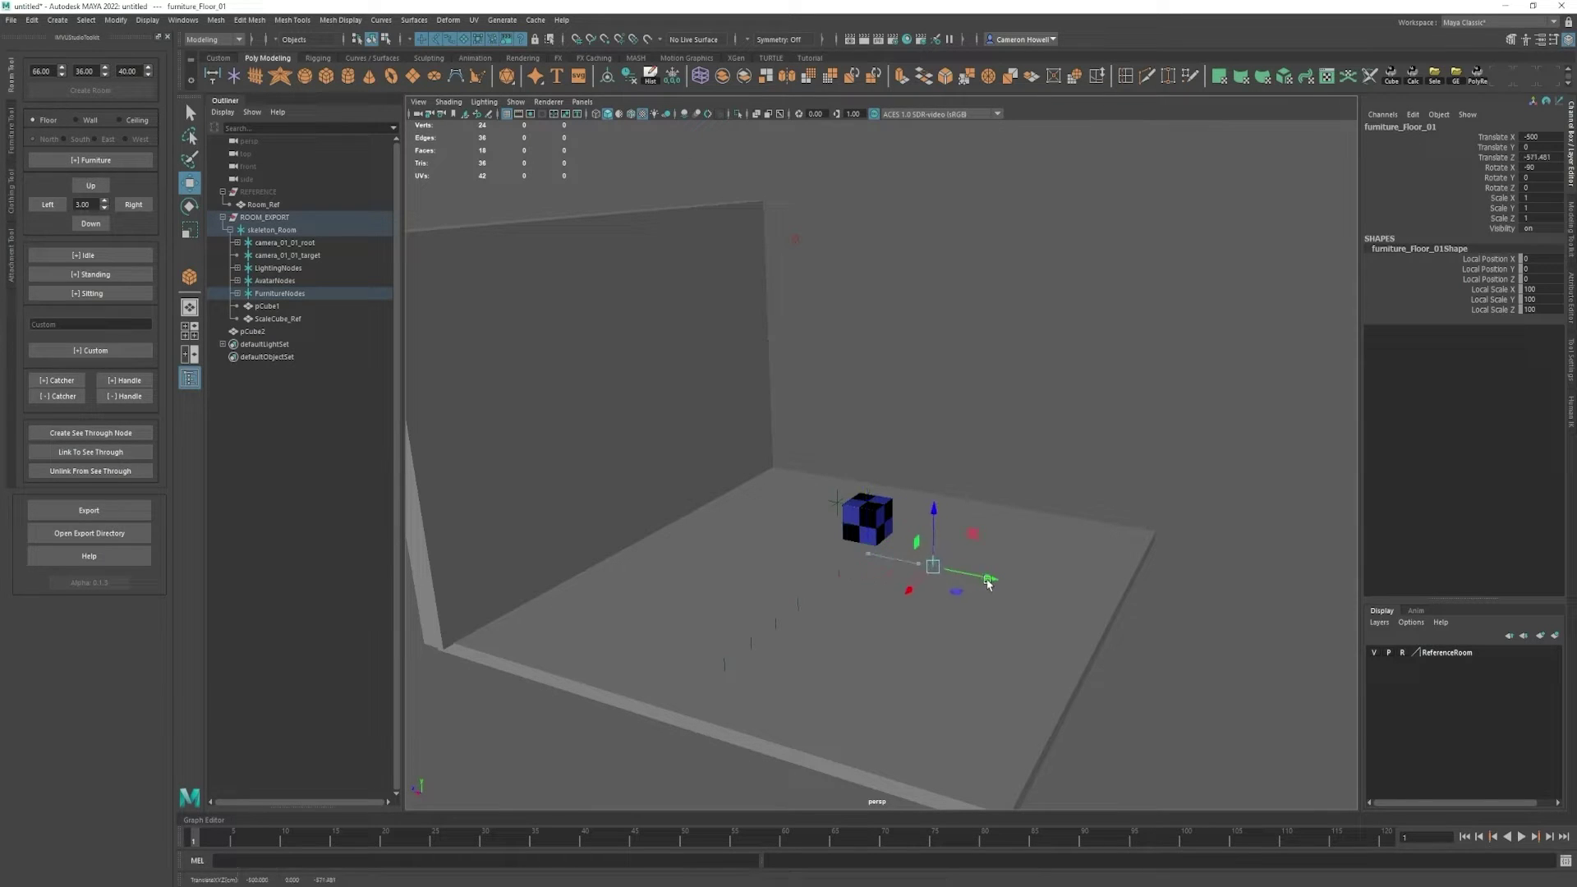
left_click(872, 516)
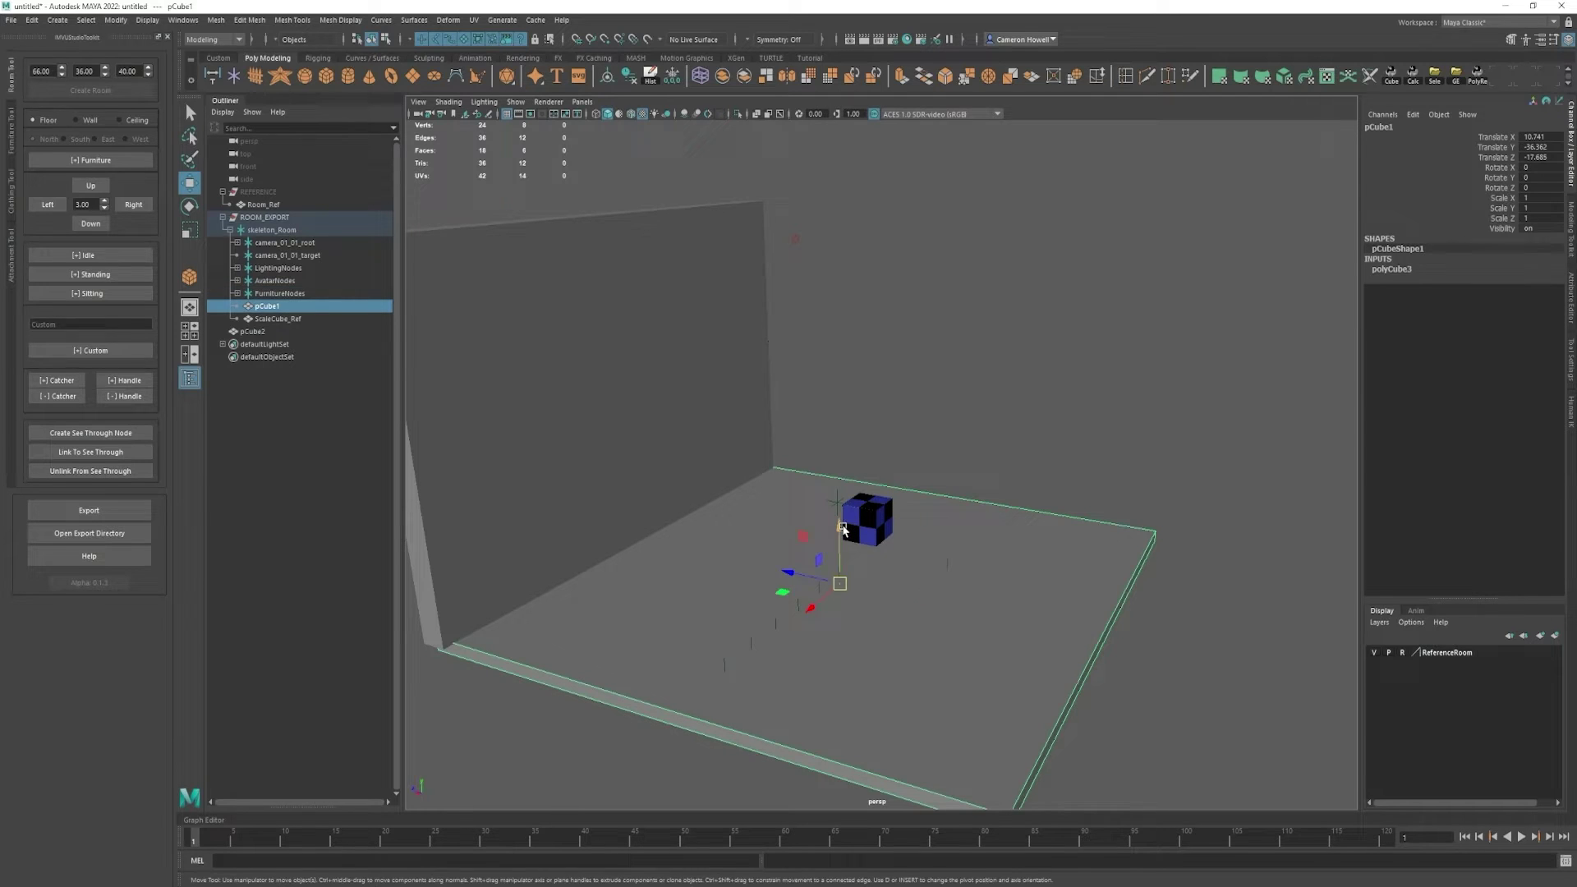
left_click_drag(839, 526, 840, 528)
left_click(950, 567)
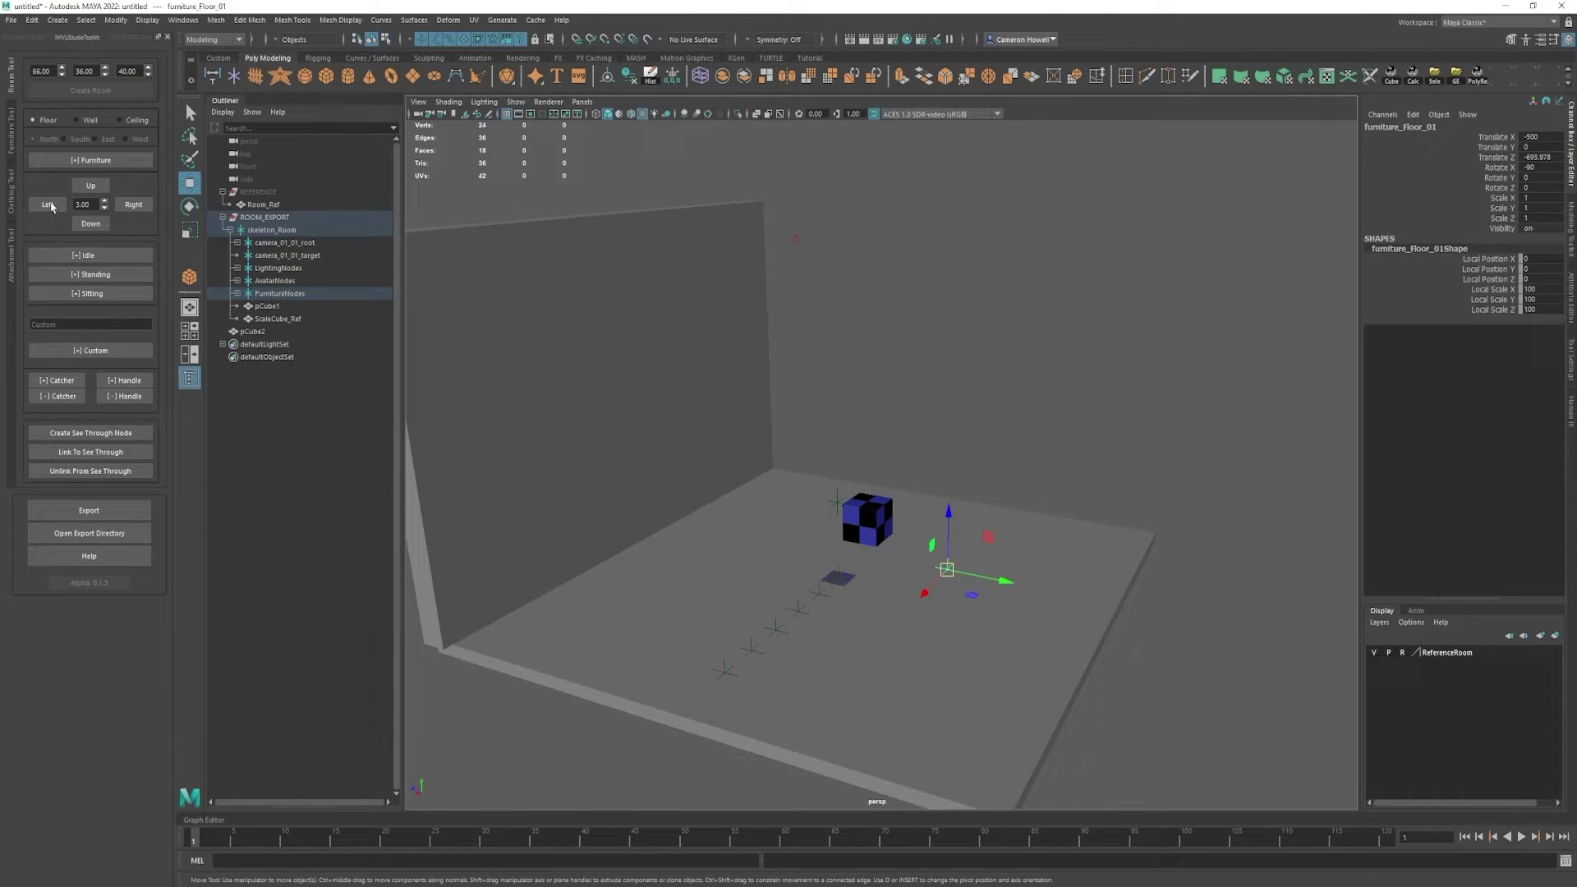
- Switch furniture placement to wall, then unhide the REFERENCE group and set the room width to 41
left_click(76, 120)
left_click(267, 192)
key("h")
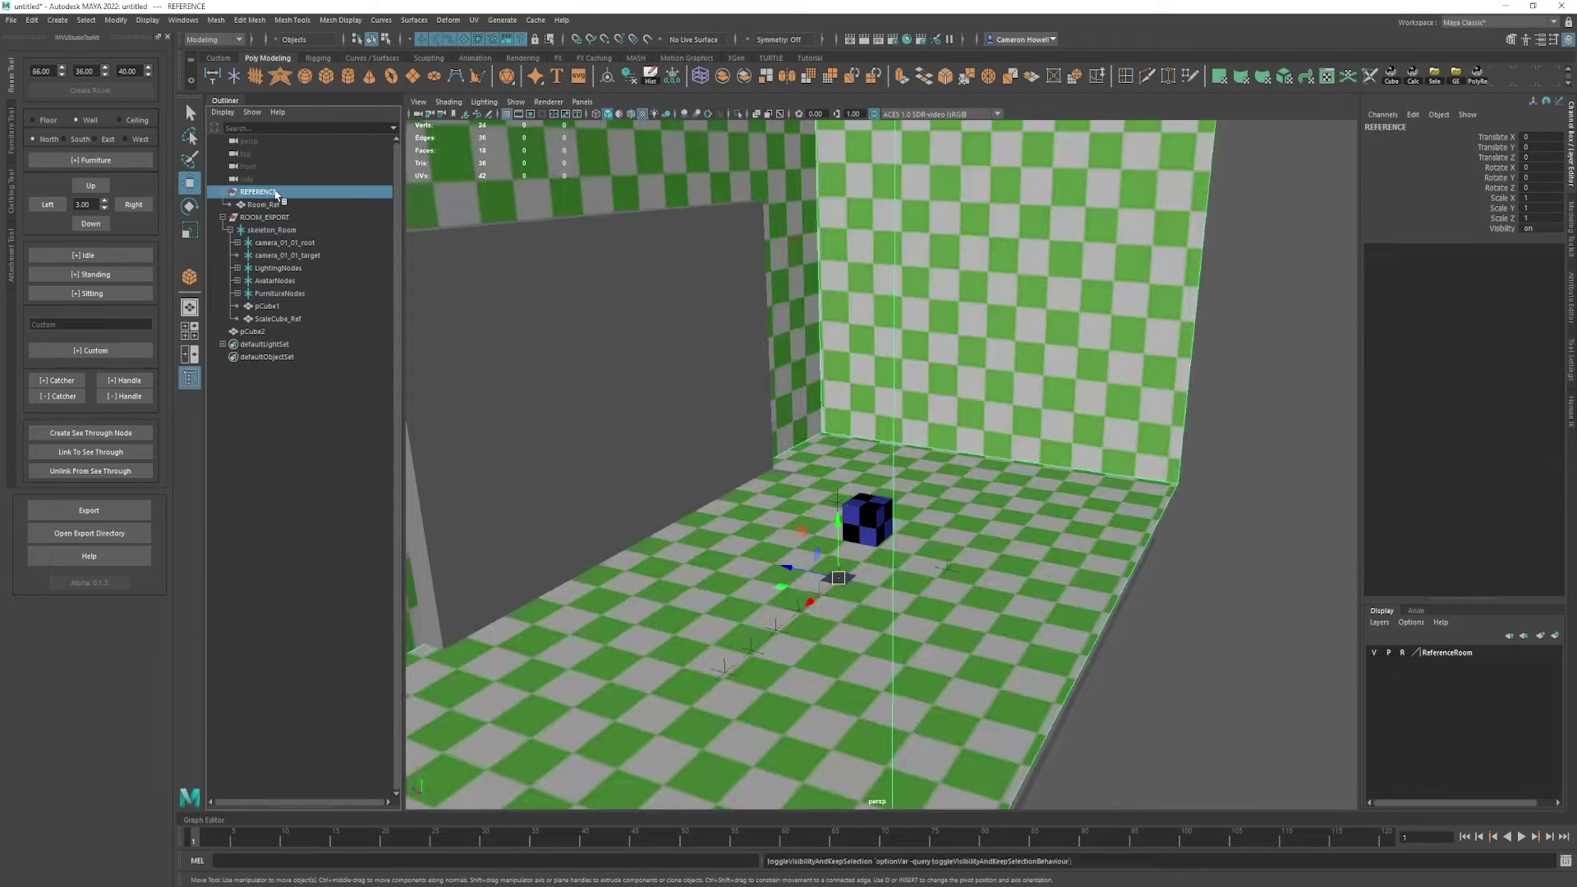
key("f")
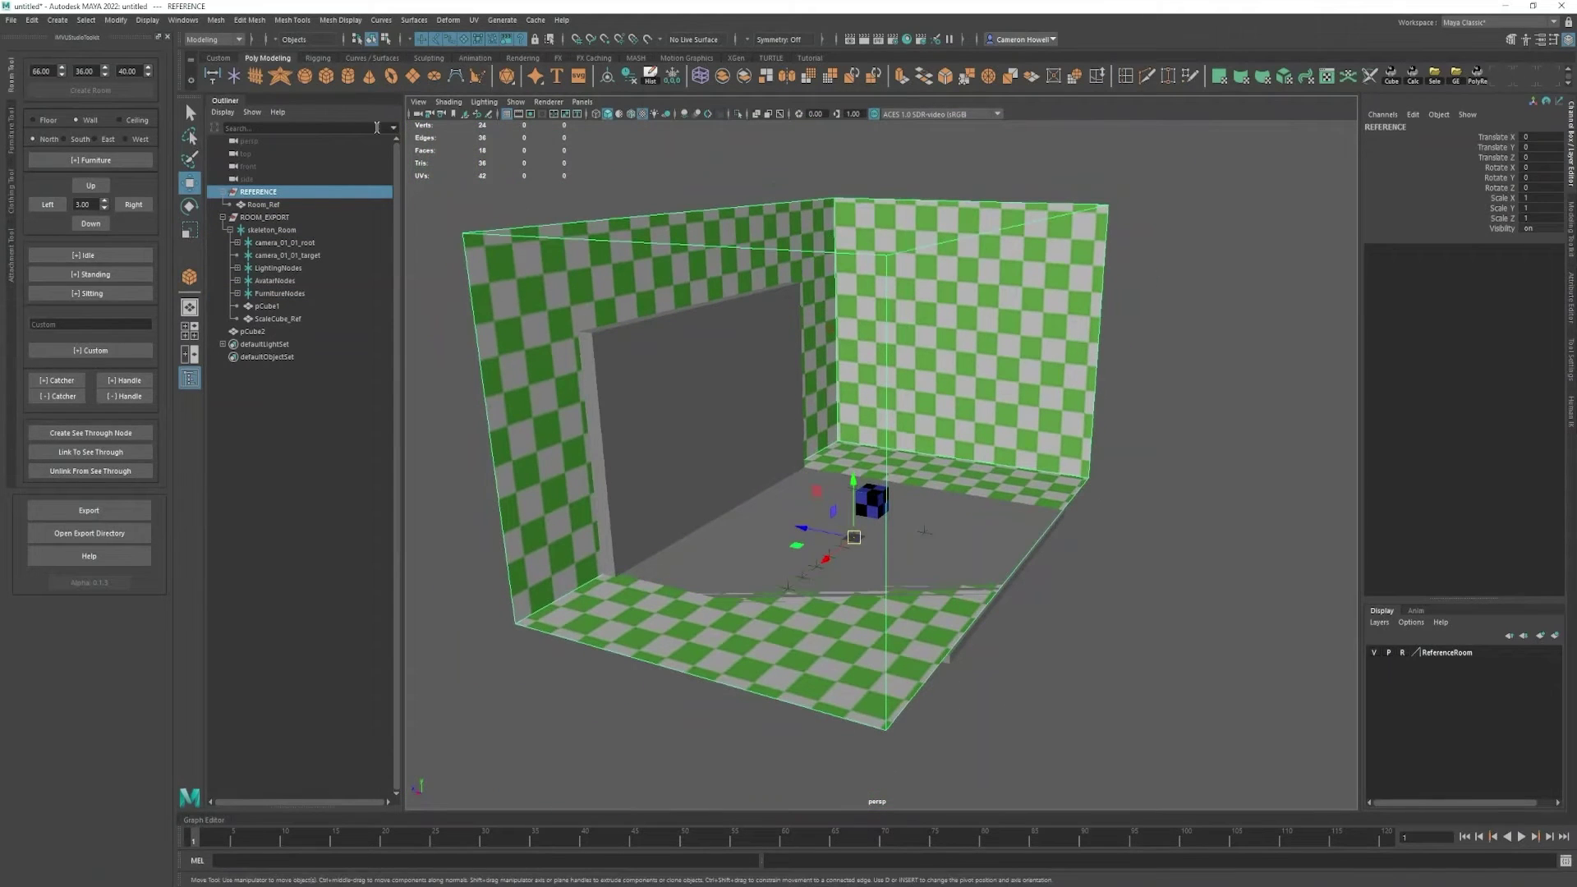
scroll(64, 71, "down", 20)
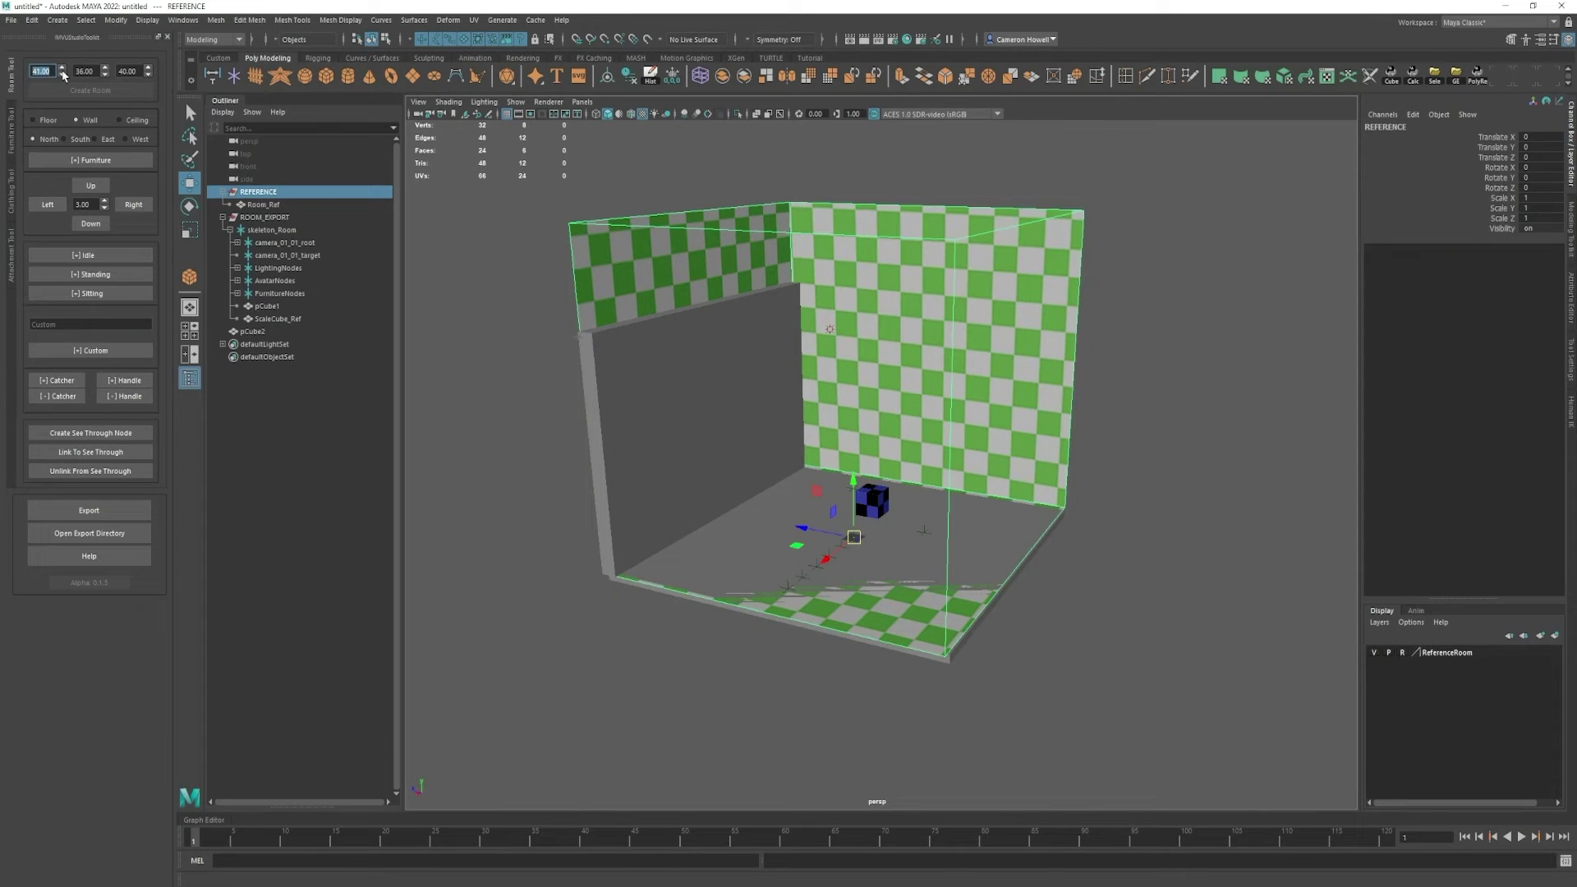
left_click_drag(797, 573, 813, 556, "alt")
scroll(813, 556, "down", 2)
scroll(809, 559, "up", 3)
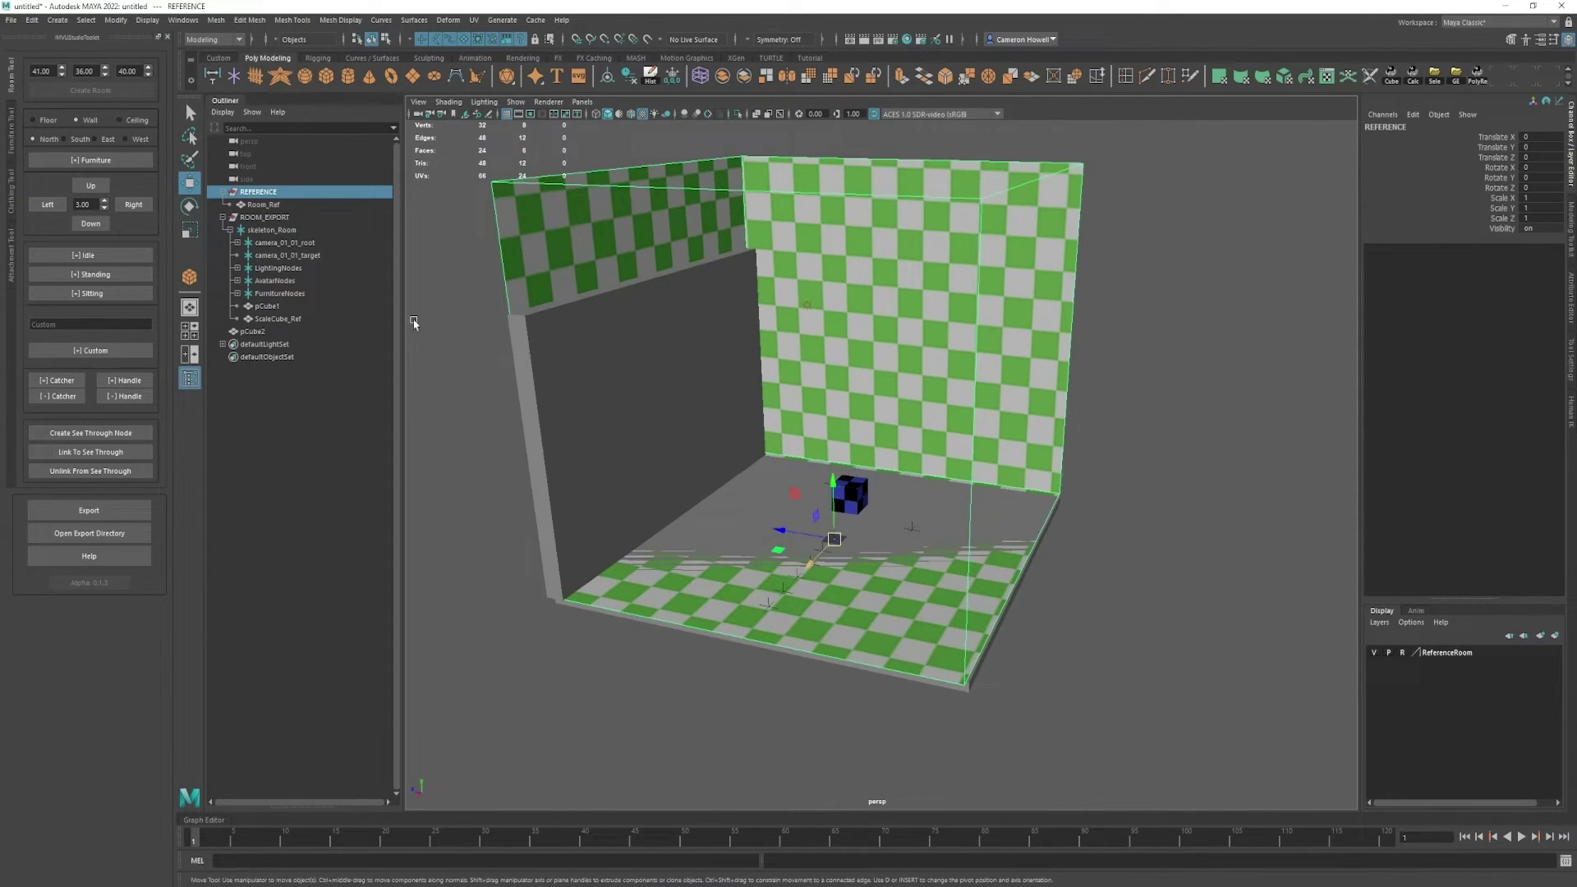
- Add one wall furniture node on the north wall and one on the south wall
left_click(88, 168)
left_click_drag(779, 444, 715, 345, "alt")
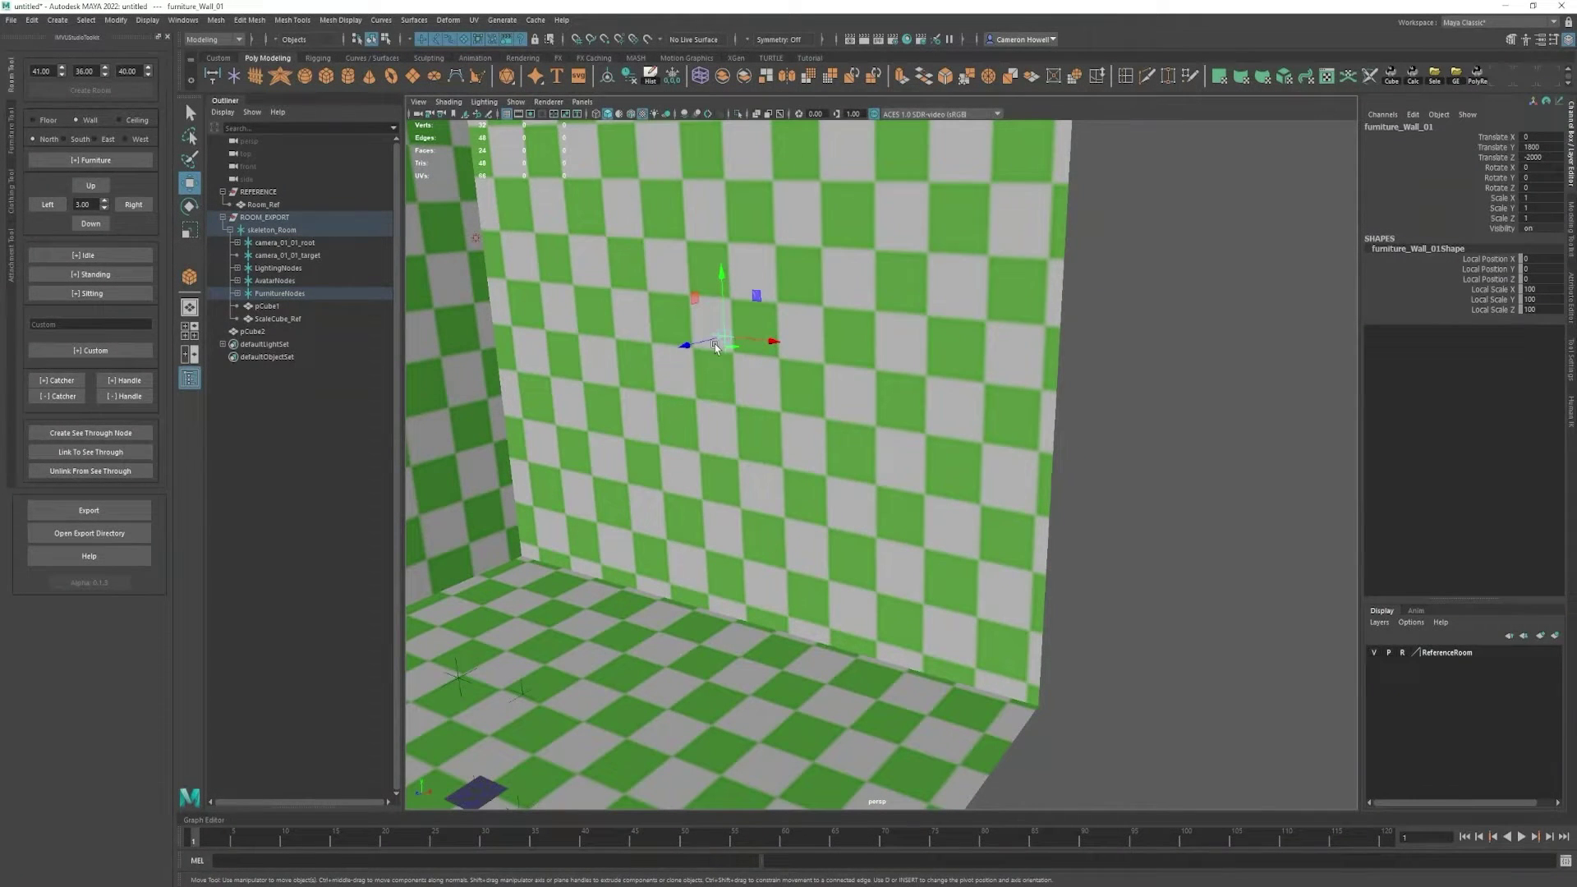
left_click(74, 138)
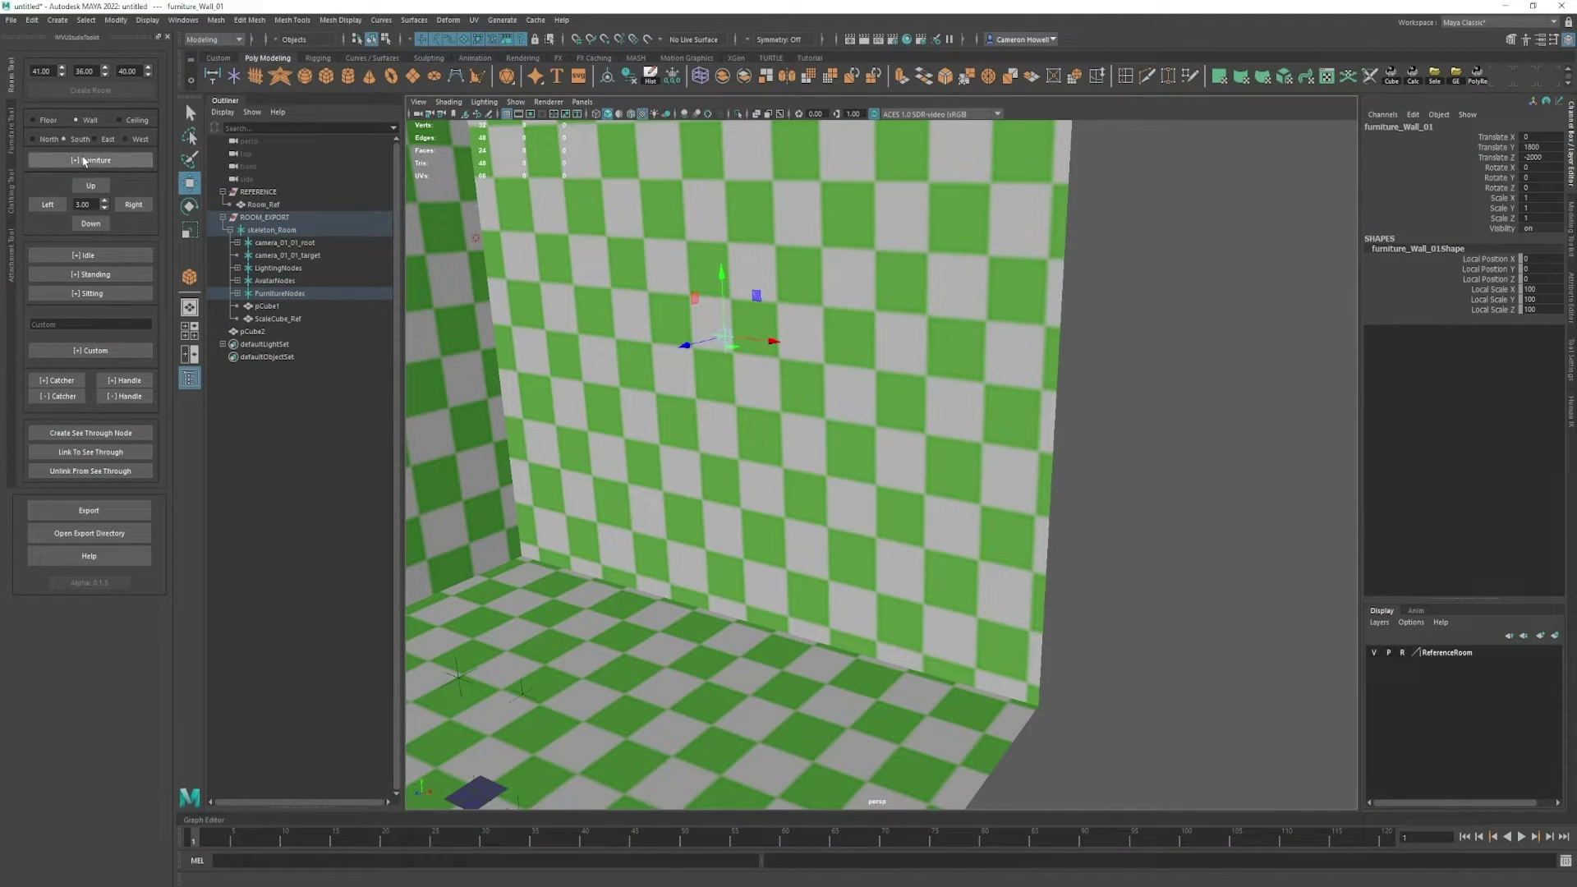
left_click(90, 160)
left_click_drag(835, 430, 658, 362, "alt")
middle_click_drag(657, 361, 951, 447, "alt")
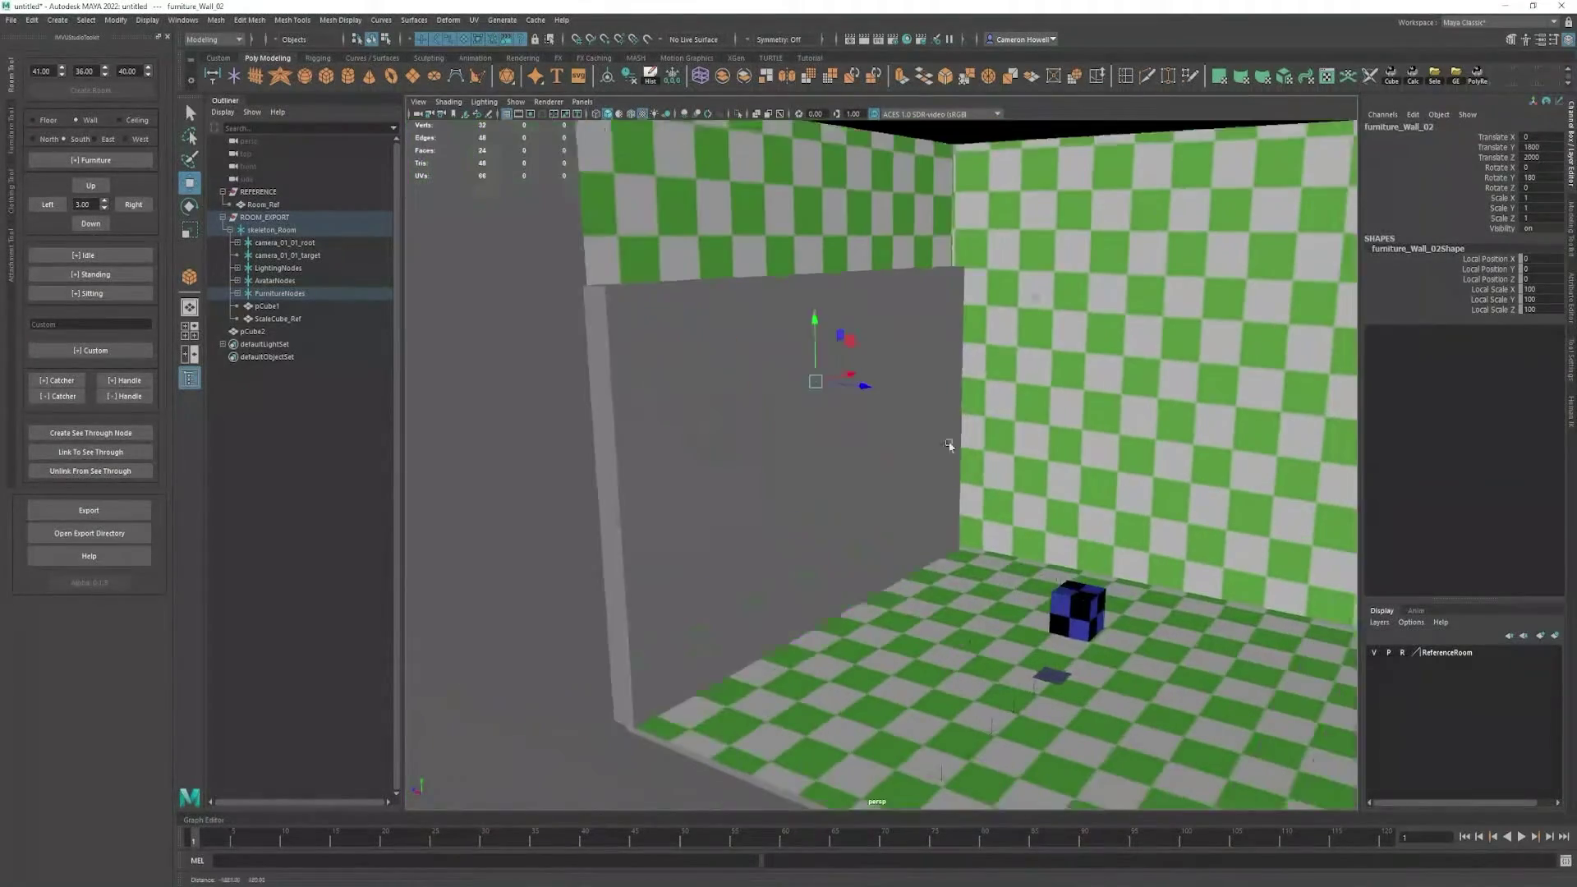
- Add one wall furniture node on the east wall and one on the west wall
left_click_drag(720, 455, 192, 224, "alt")
left_click(125, 138)
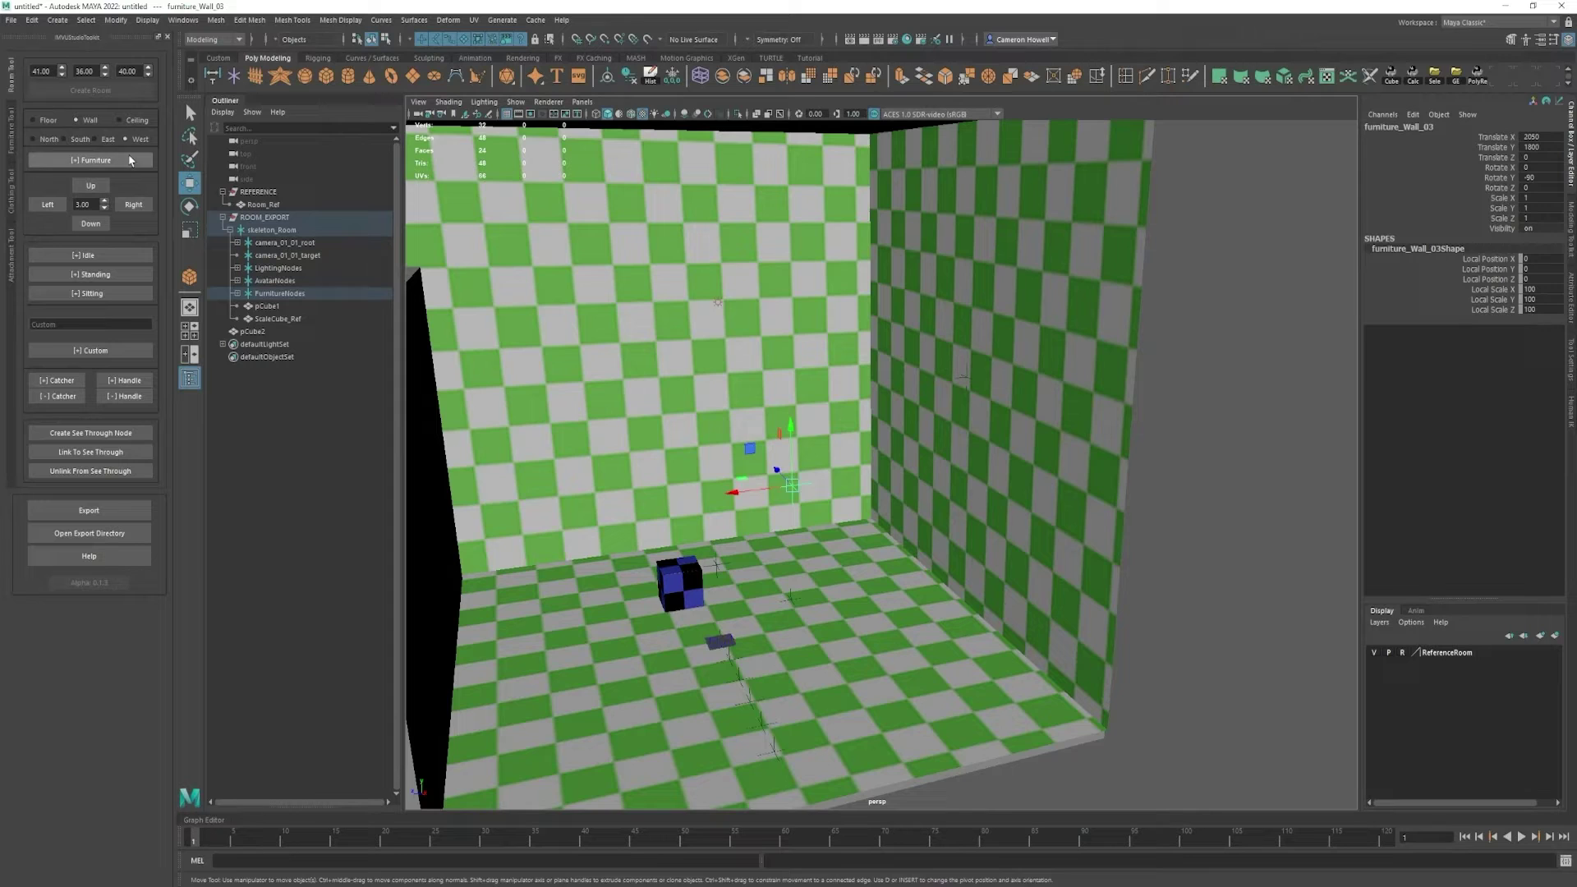
left_click(90, 160)
left_click_drag(587, 396, 770, 470, "alt")
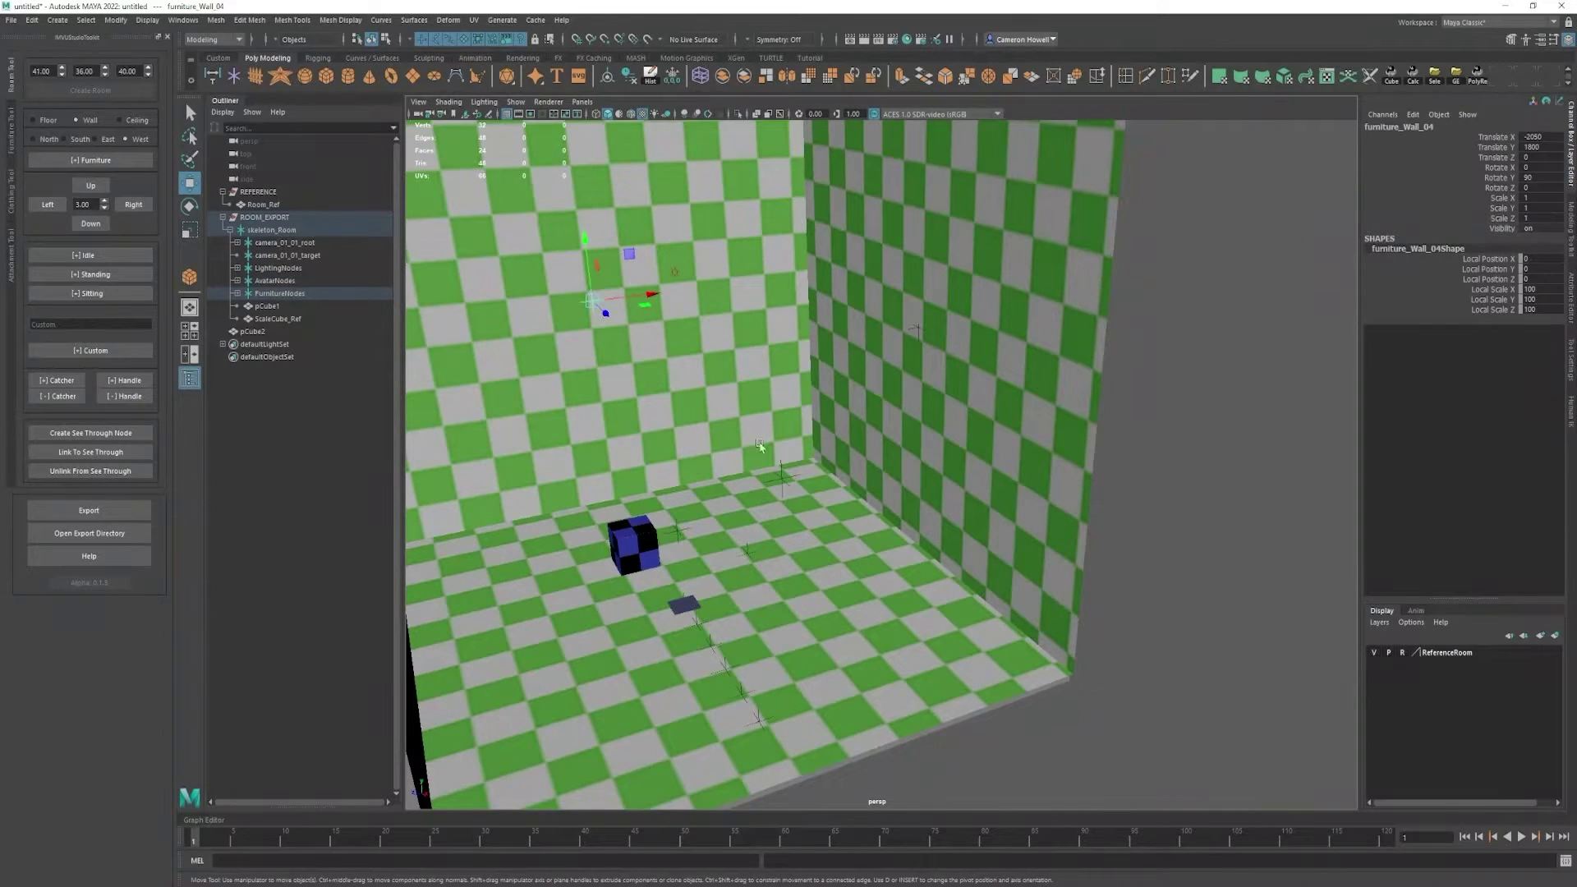
- Expand the FurnitureNodes group and select every furniture node in it to check their placement
left_click(238, 294)
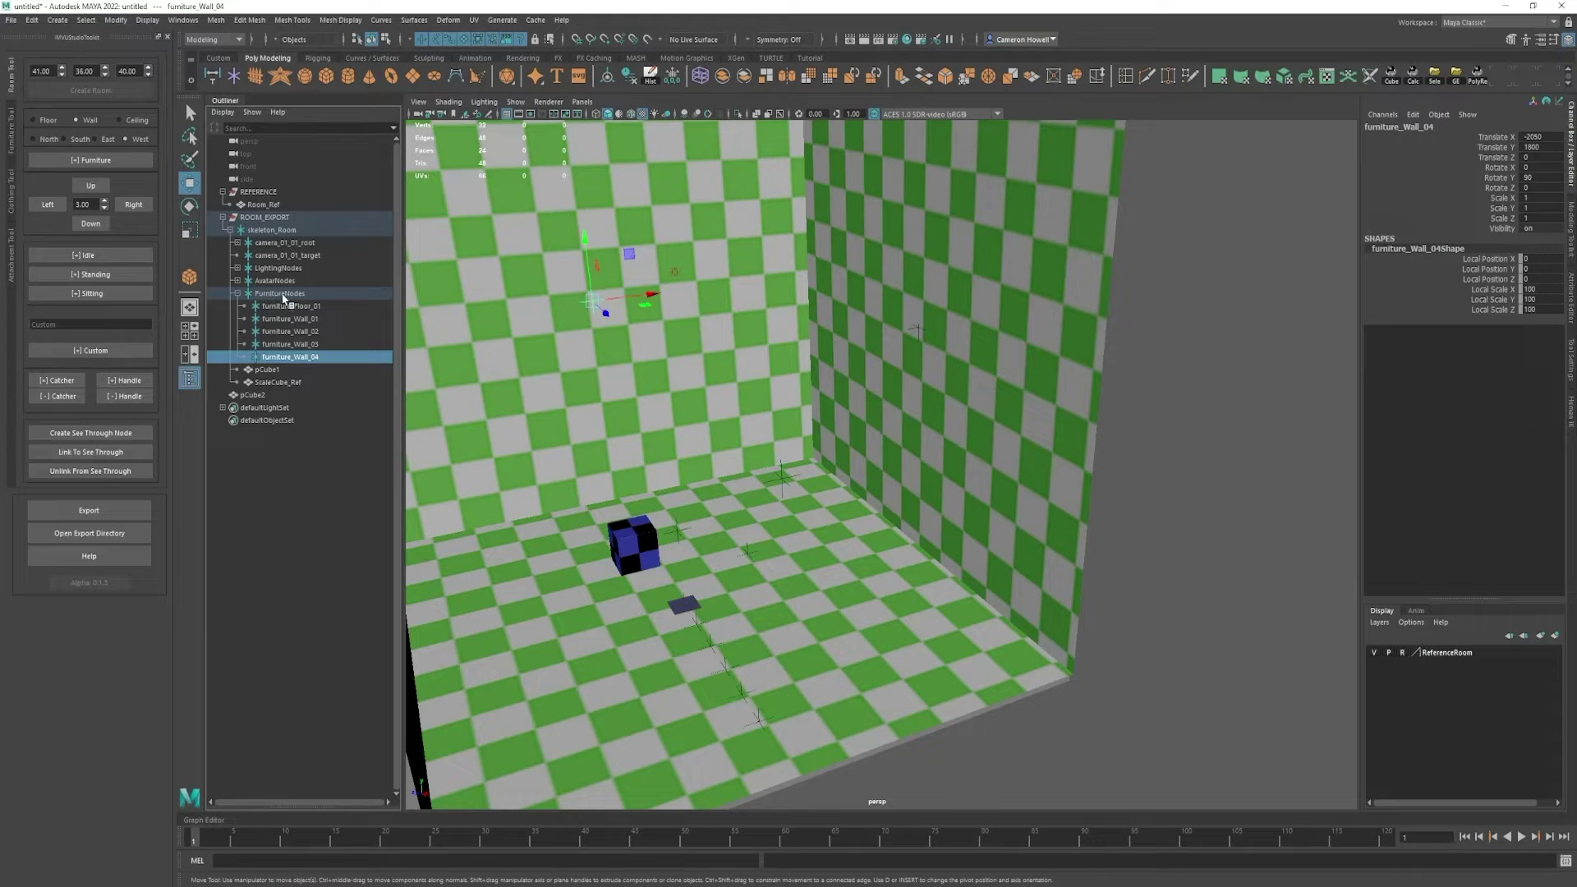
left_click(284, 305)
left_click(290, 358, "shift")
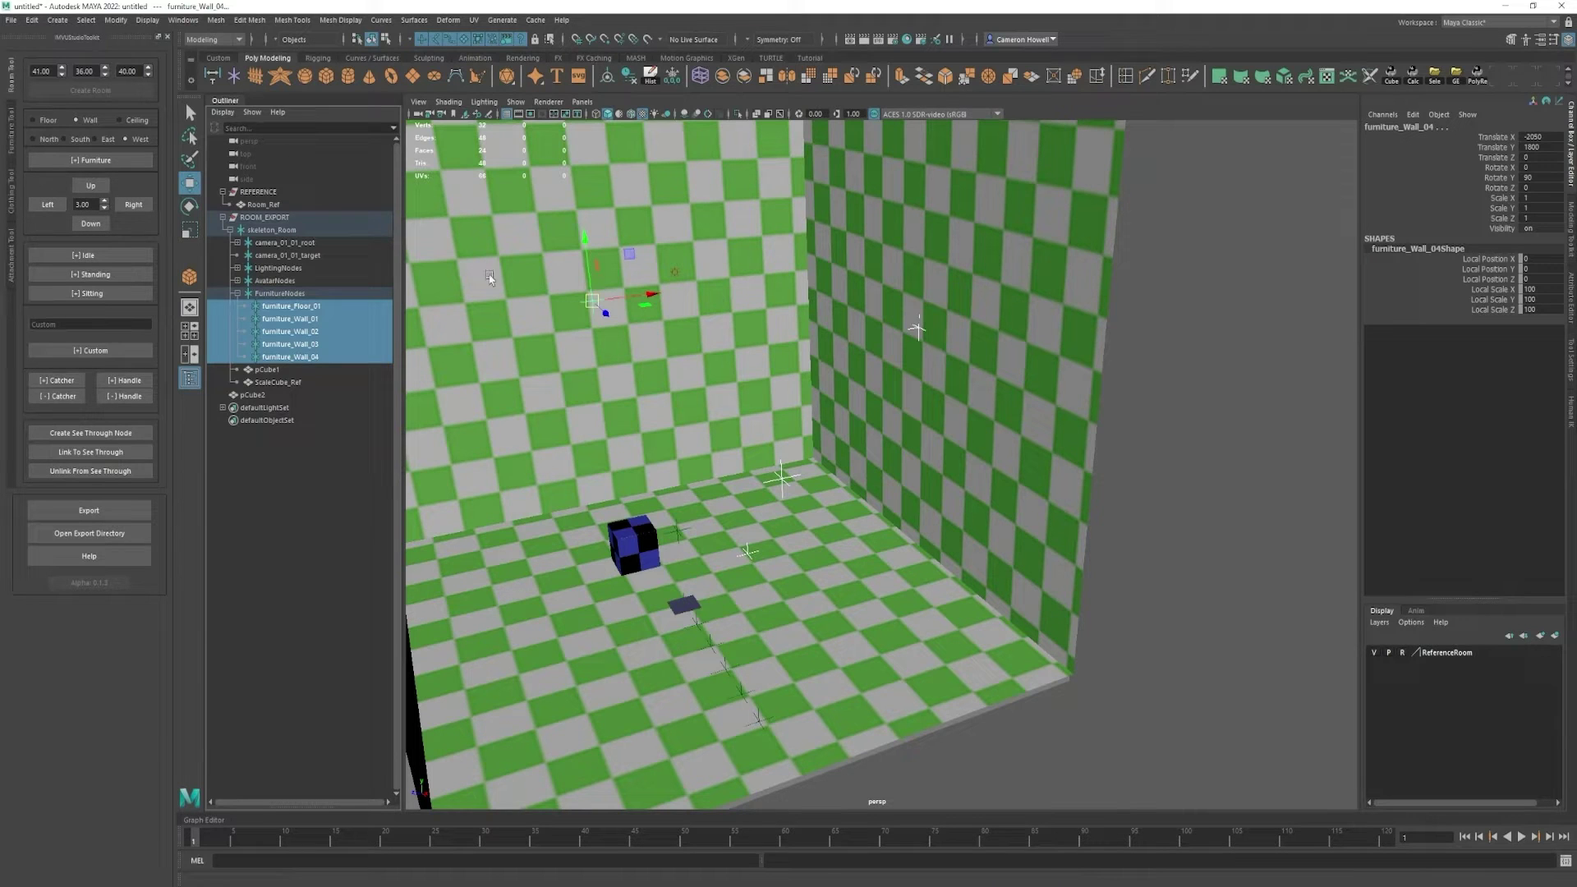
- Move the north wall's furniture node to the wall's upper left area, at about X -1422, Y 2569
left_click(918, 330)
key("f")
right_click_drag(1075, 456, 723, 351, "alt")
left_click_drag(723, 352, 929, 454, "alt")
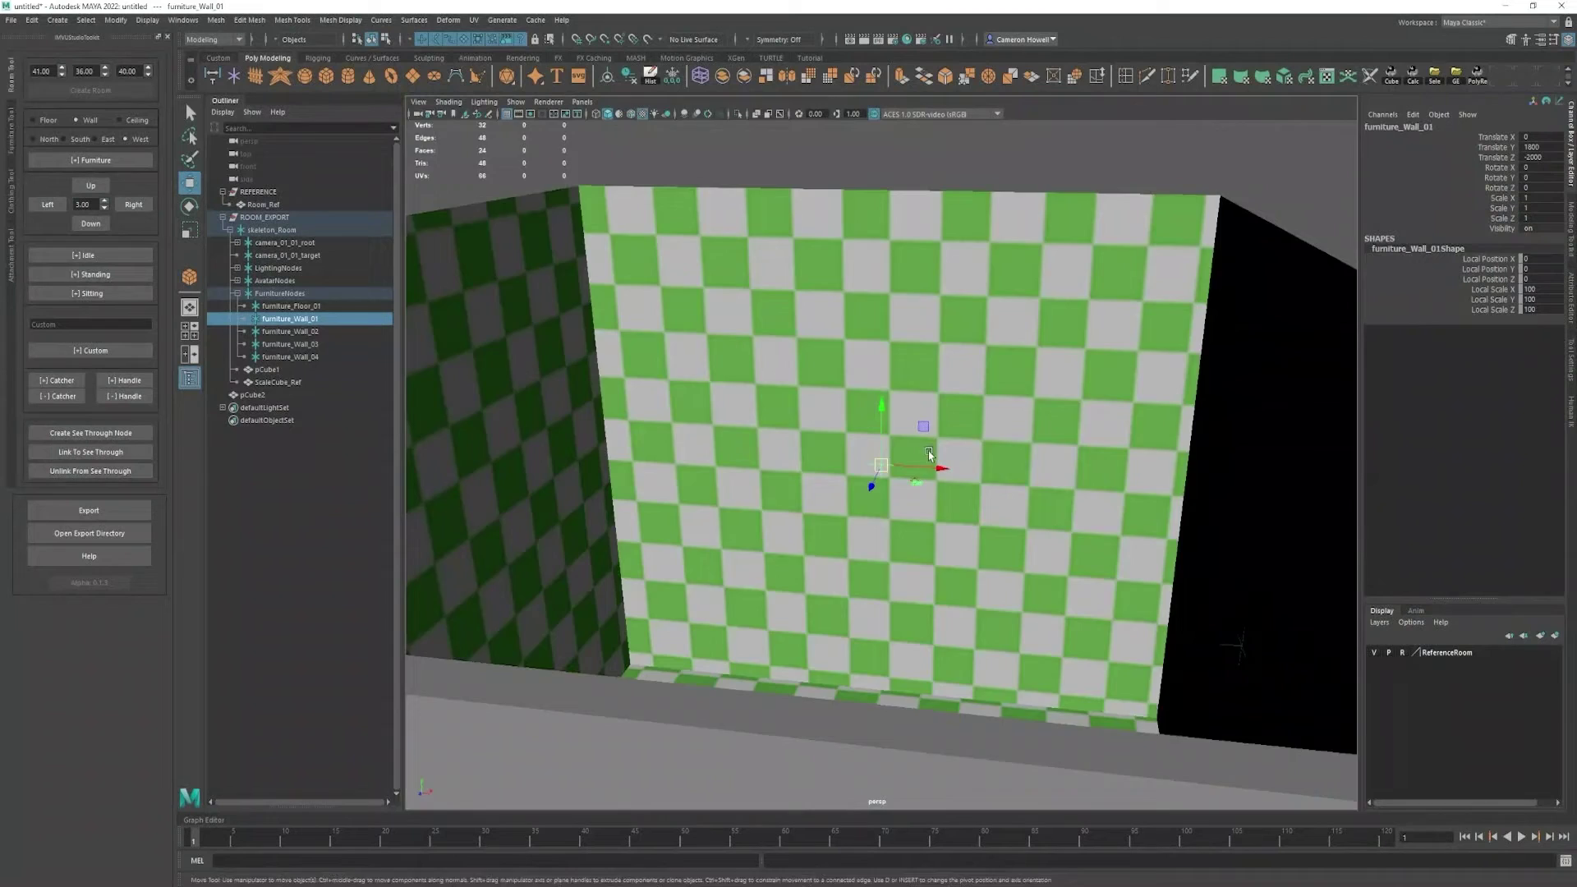
right_click_drag(929, 454, 983, 504, "alt")
left_click_drag(923, 426, 589, 228)
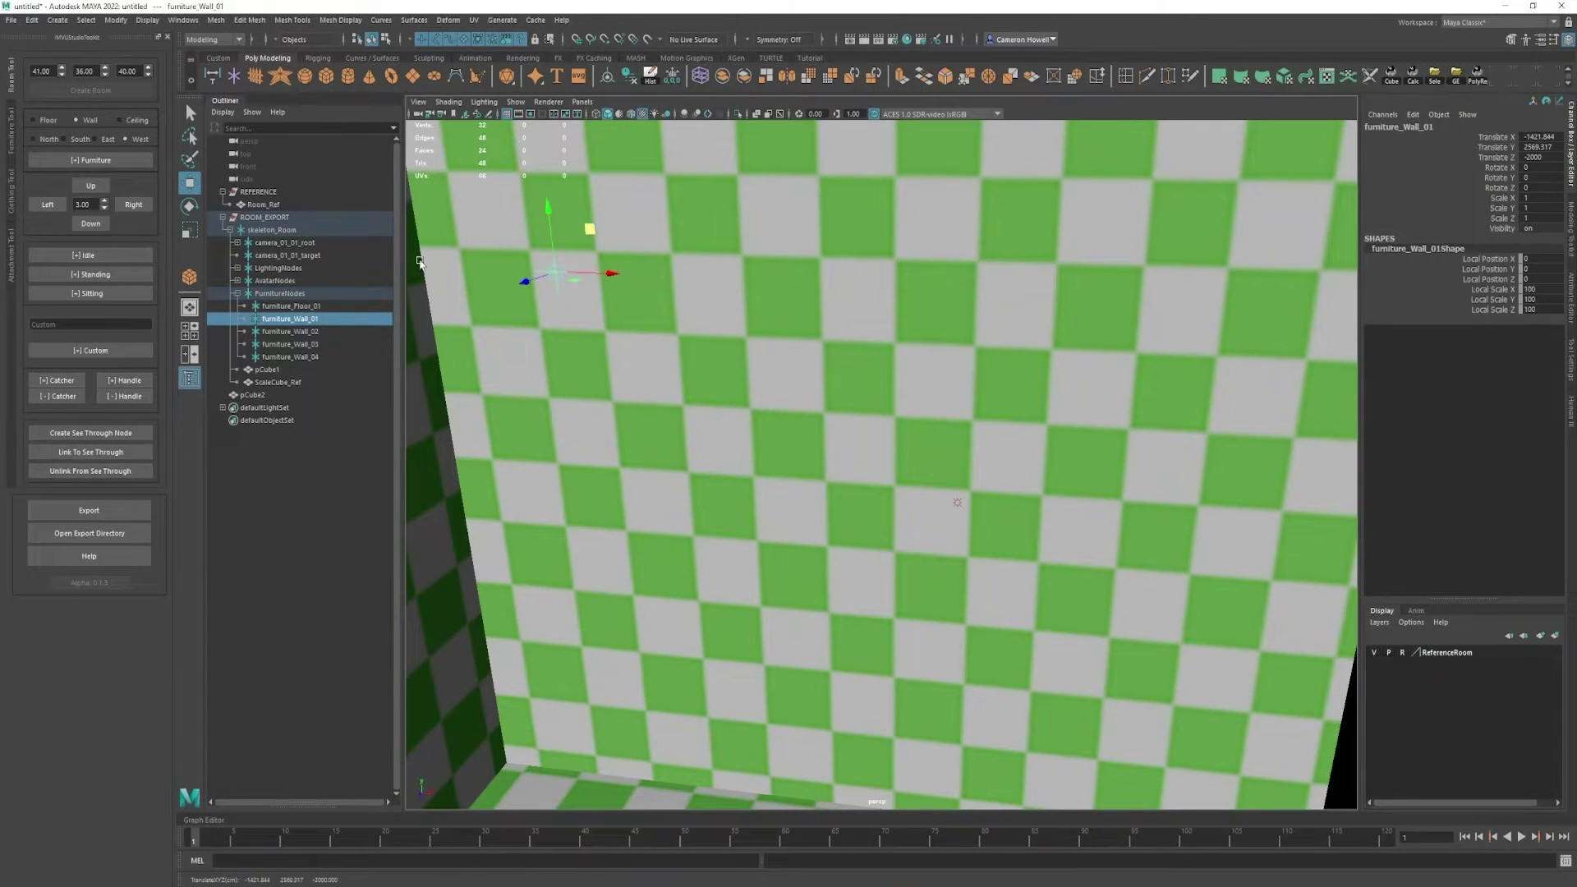
- Set the duplication spacing to 6 and duplicate the north wall node five times to the right
left_click(103, 201)
left_click(132, 207)
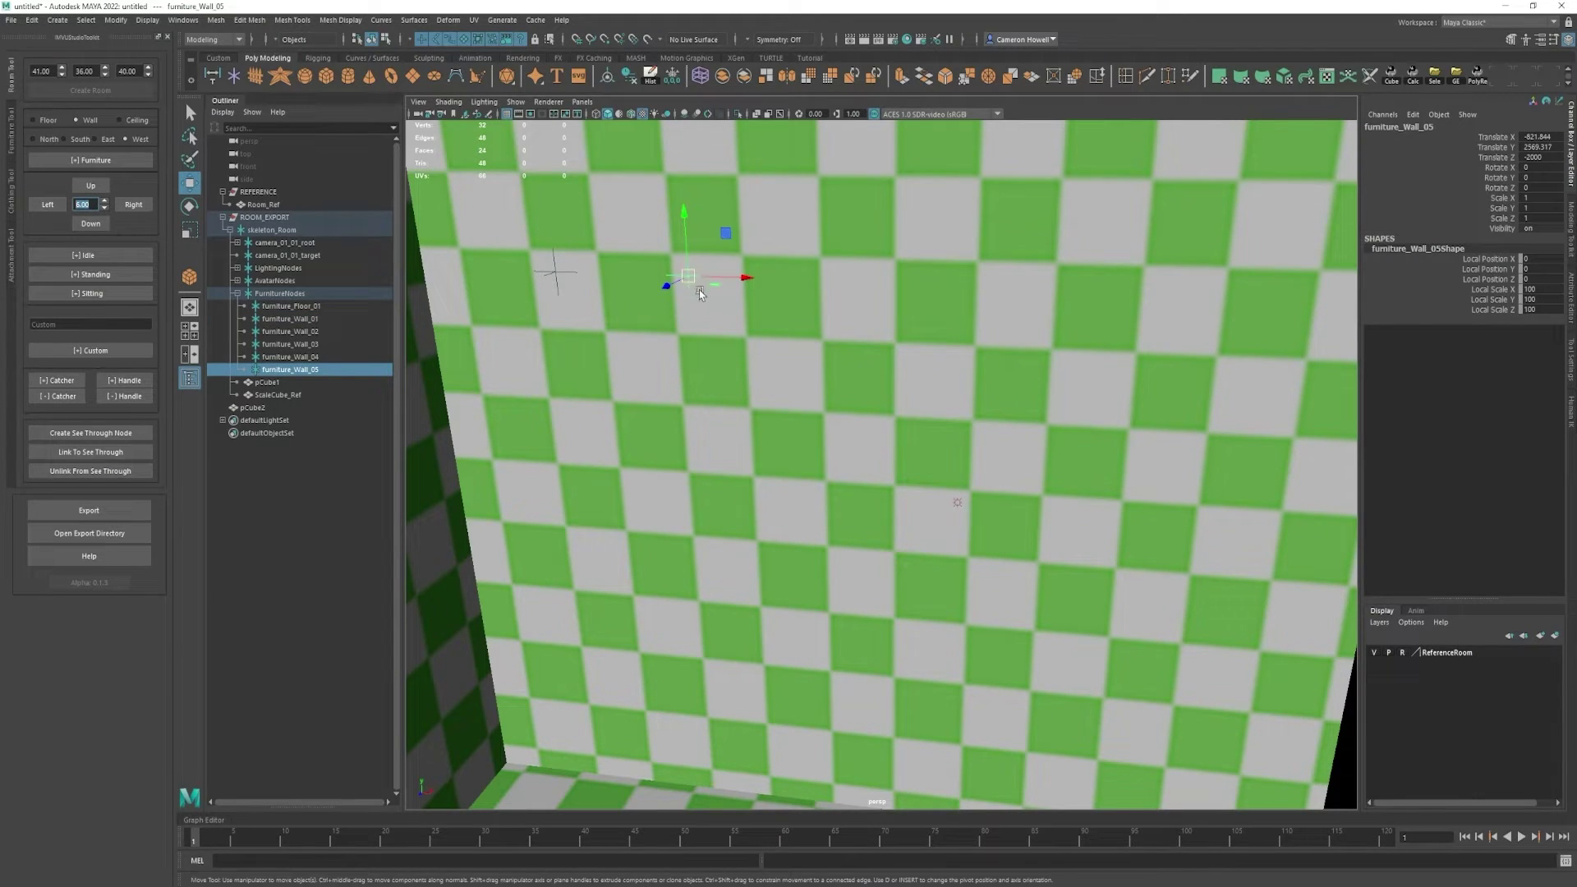
left_click(142, 206)
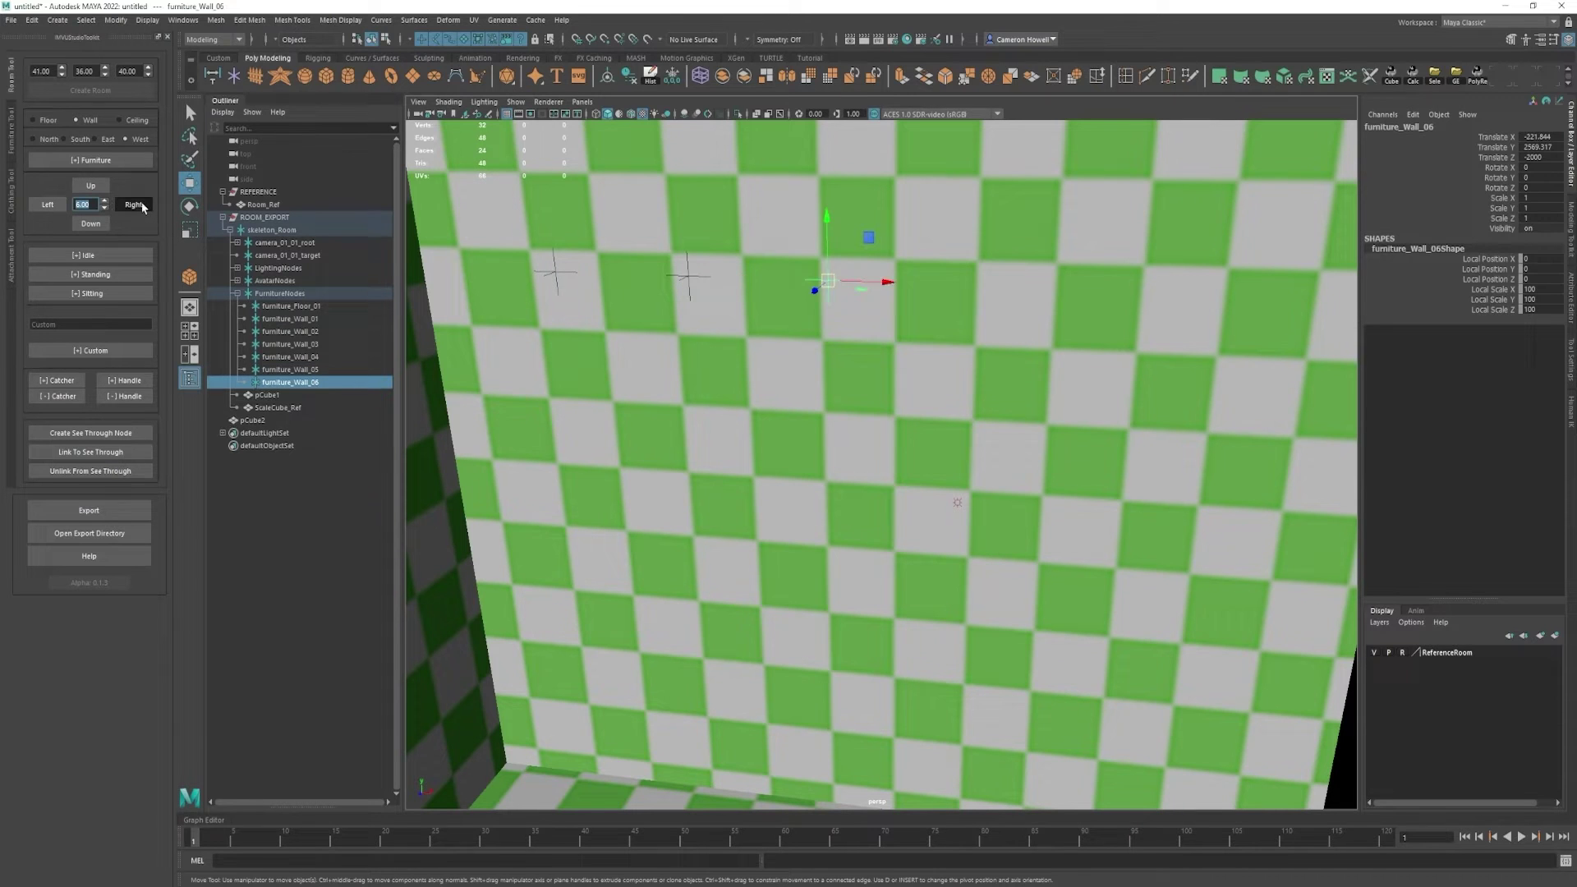
left_click(142, 207)
left_click(143, 208)
left_click(142, 207)
- Select the whole row of north wall nodes and duplicate it downward three times at the same spacing
scroll(802, 353, "down", 2)
left_click_drag(802, 354, 781, 337, "alt")
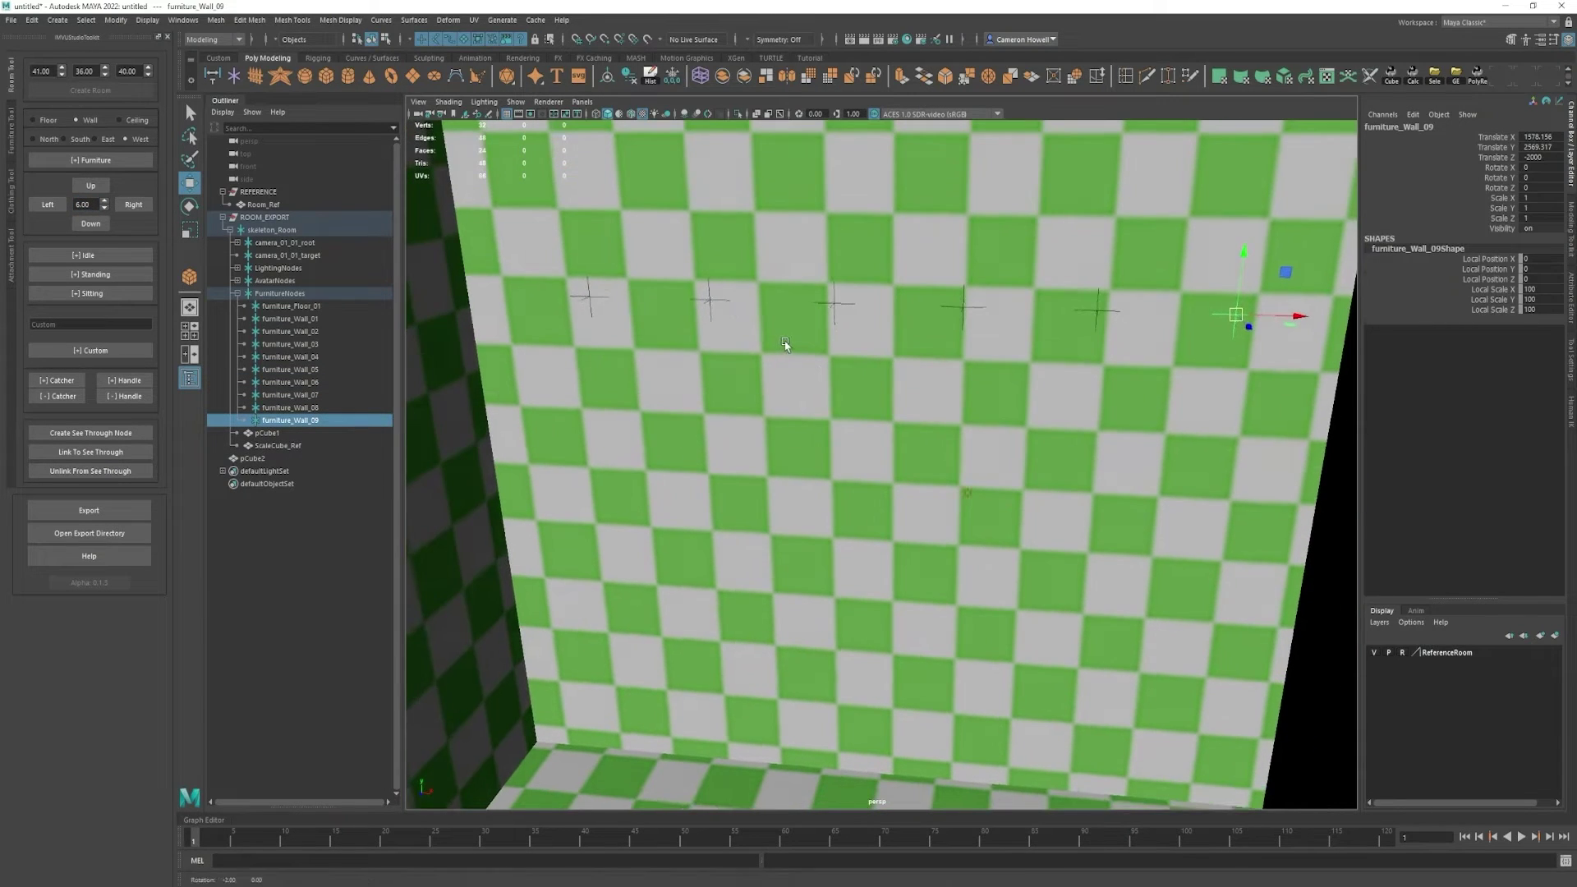
left_click_drag(588, 246, 1206, 361)
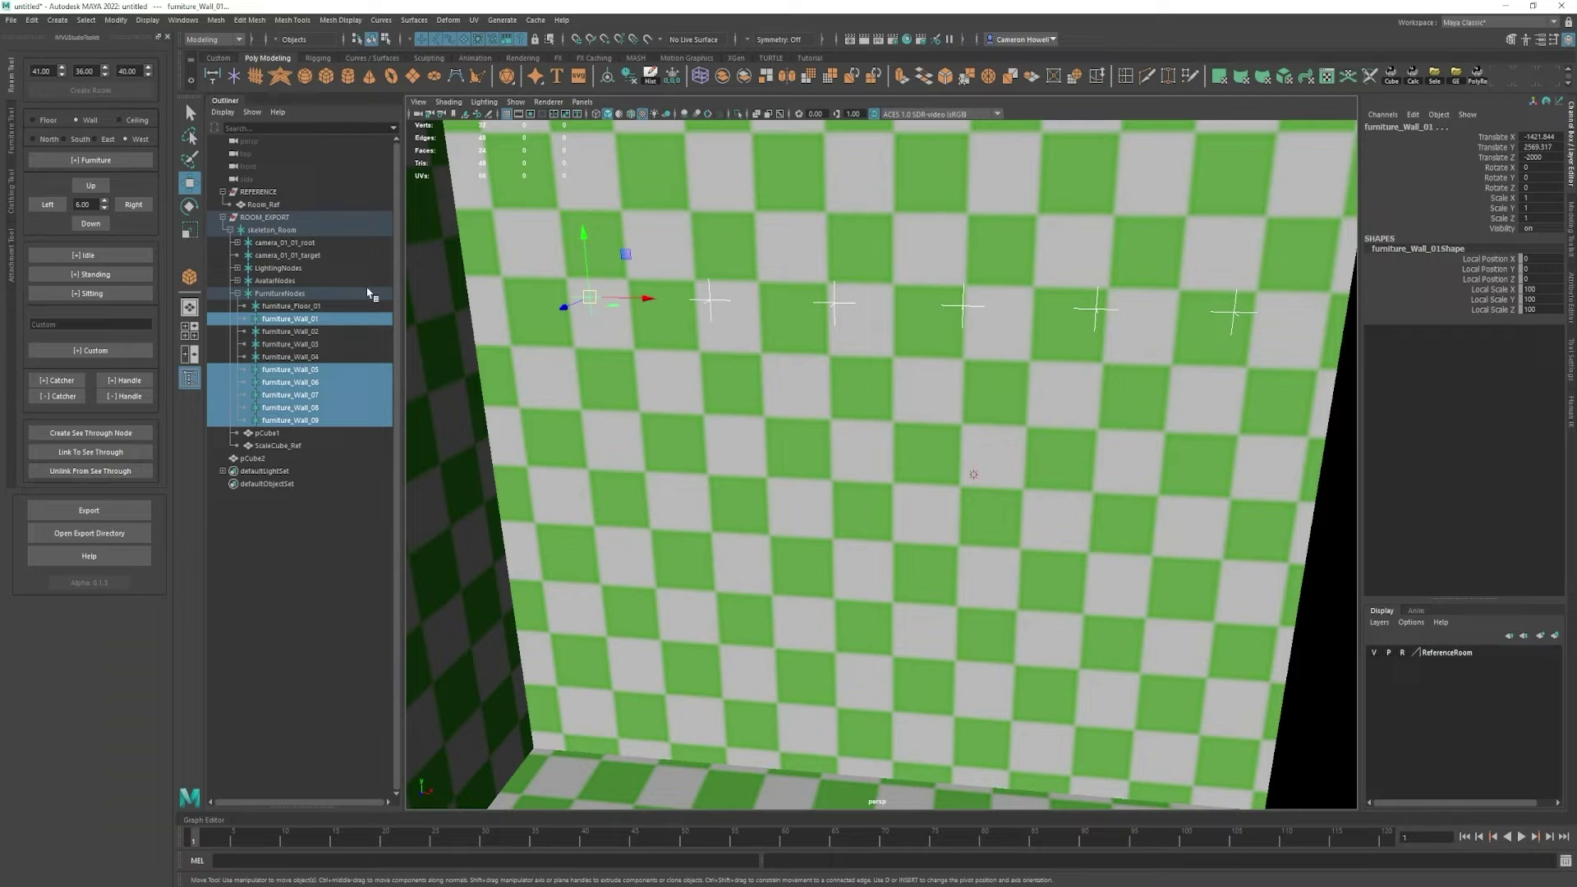
left_click(91, 223)
left_click(91, 223)
left_click(91, 223)
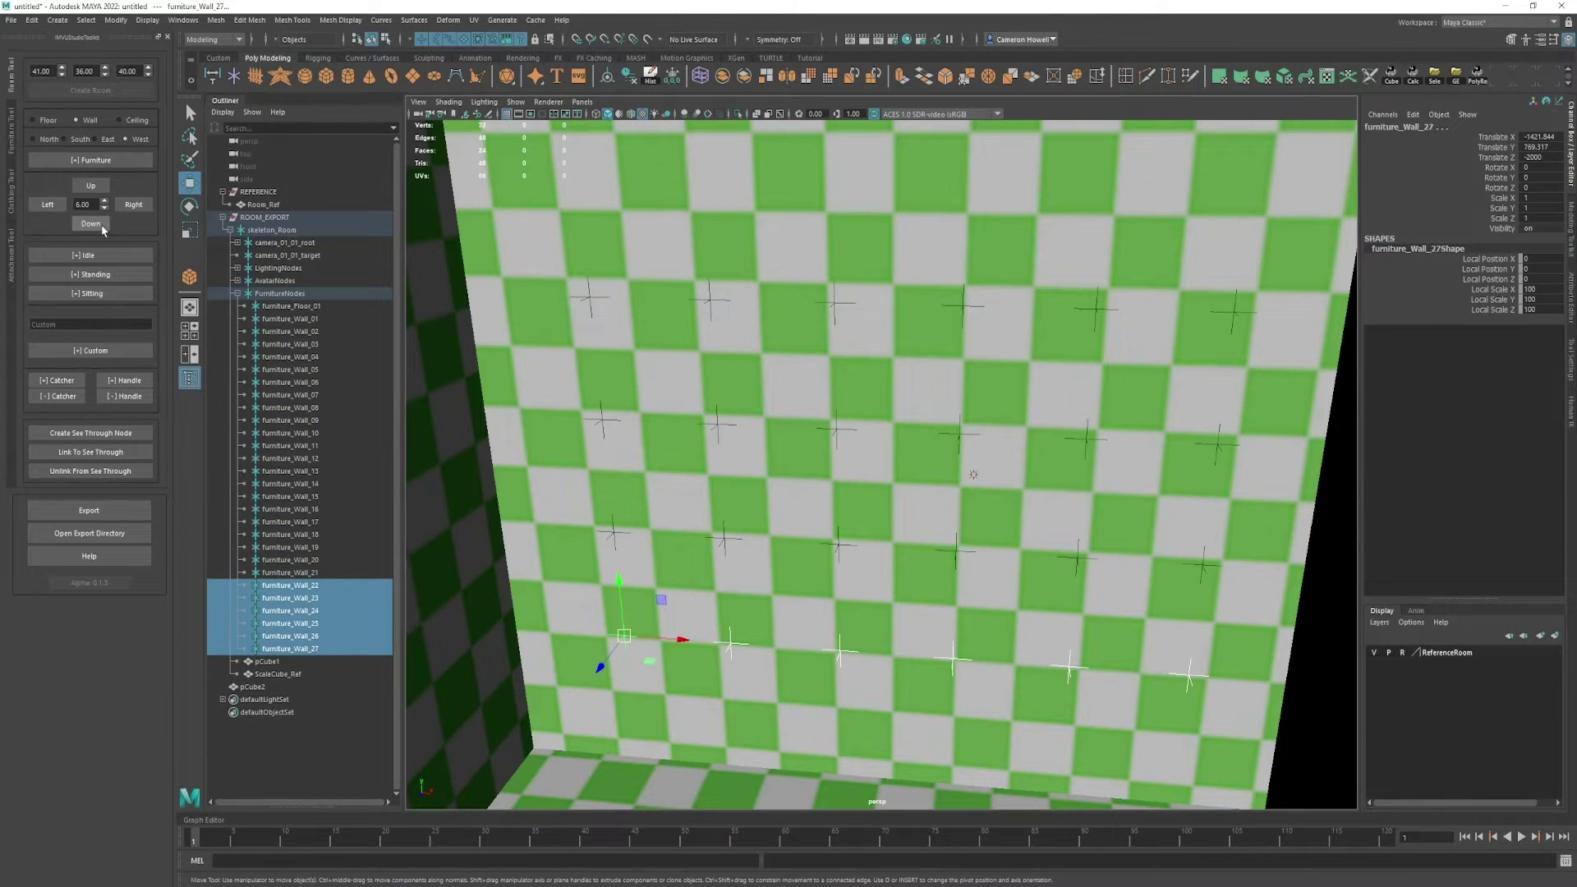
- Delete all floor and wall furniture nodes from the FurnitureNodes group
scroll(855, 484, "down", 4)
scroll(657, 371, "up", 2)
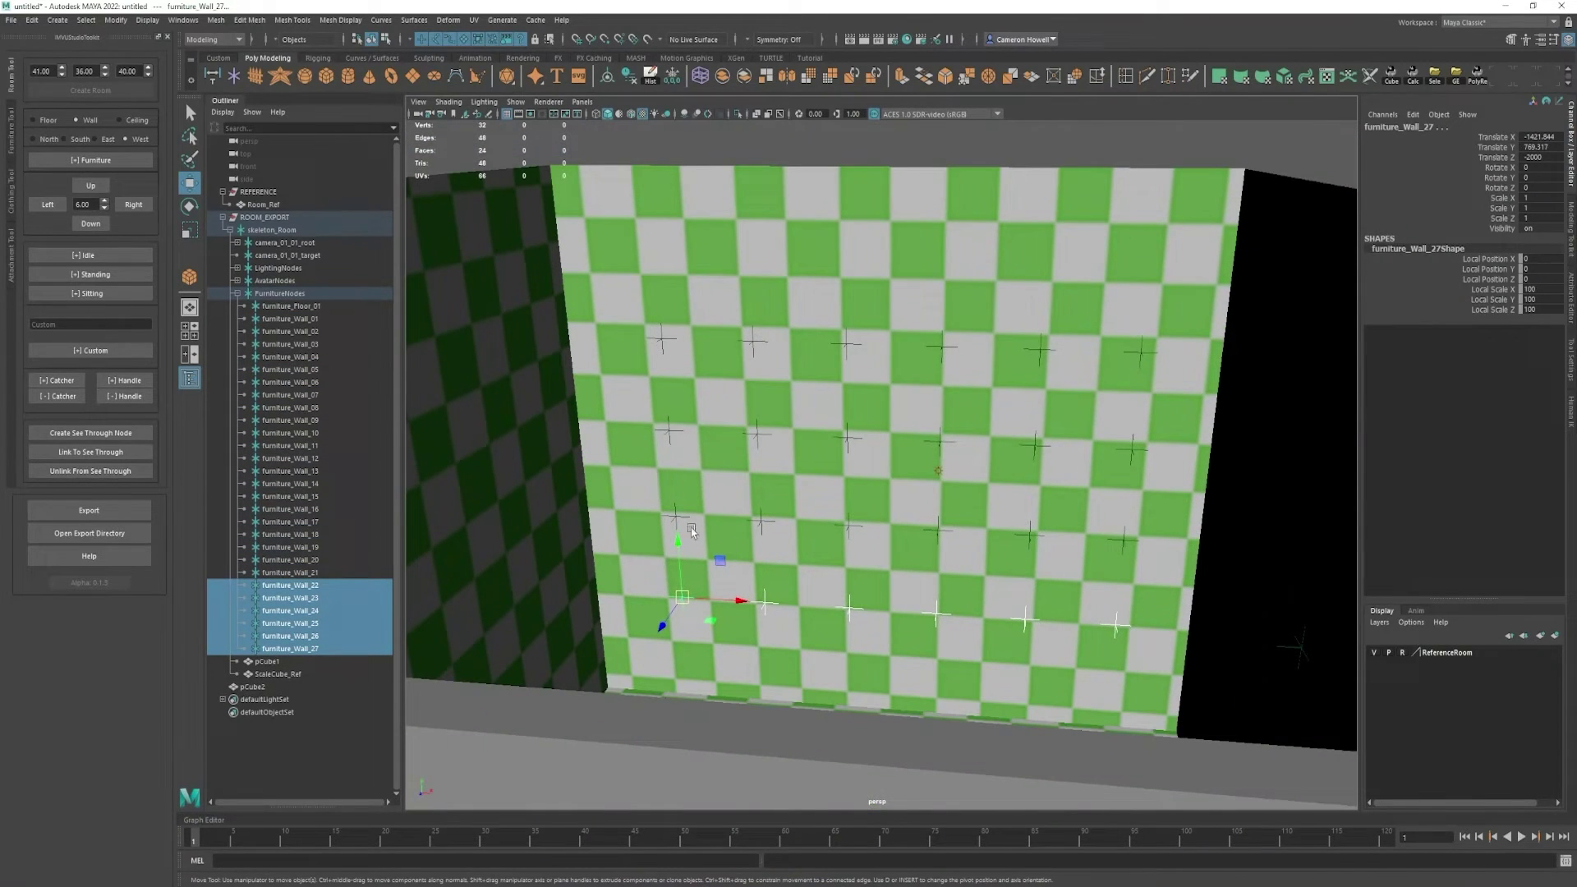
left_click_drag(952, 505, 871, 493, "alt")
left_click(291, 306)
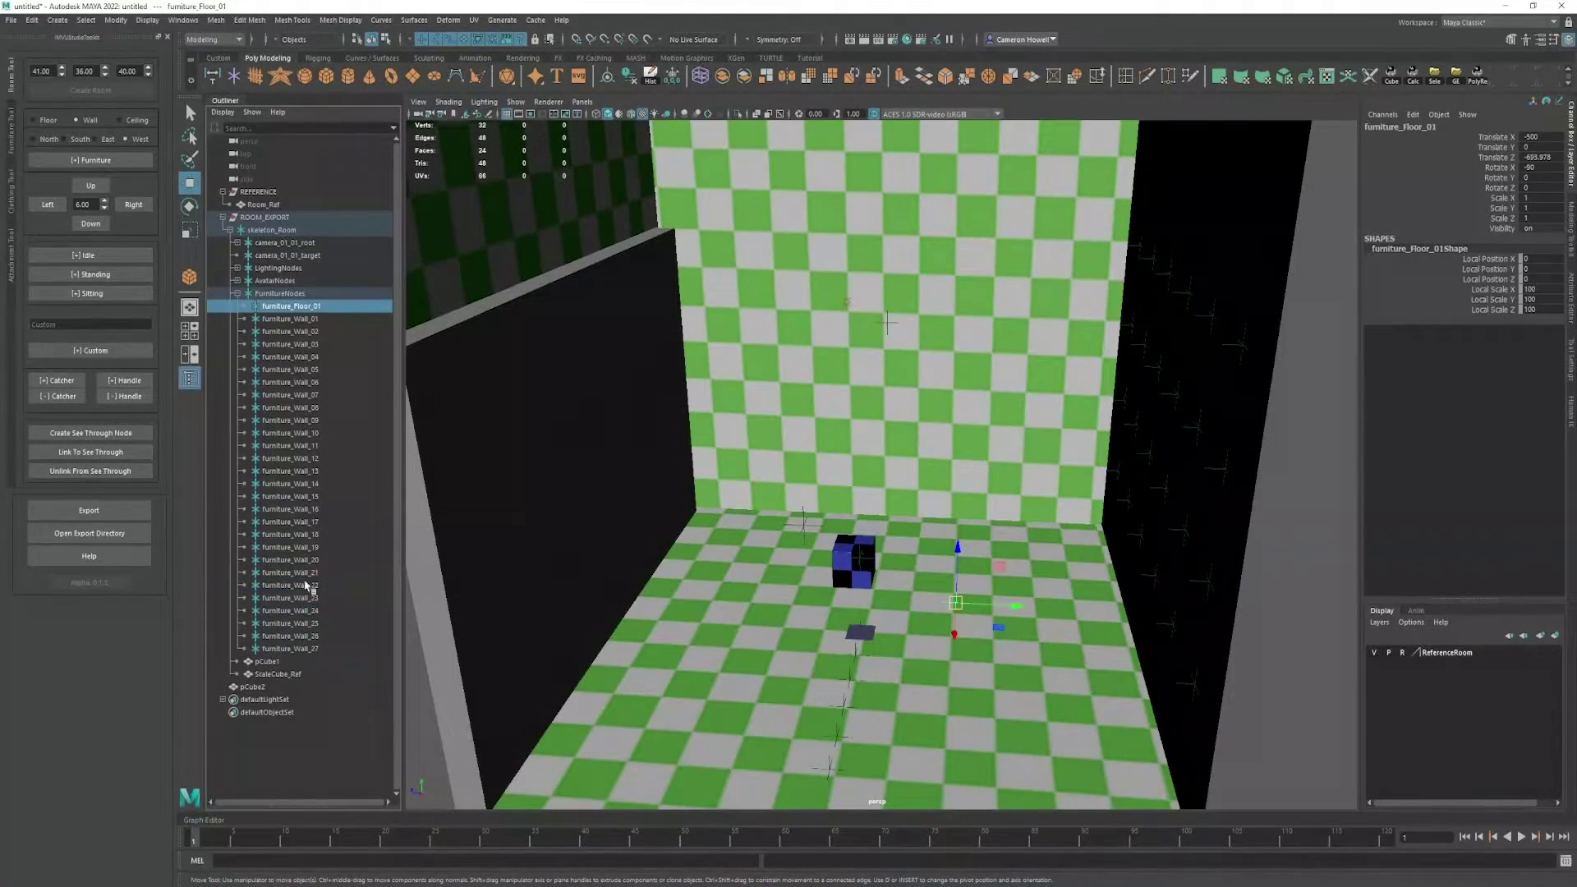
left_click(311, 648, "shift")
key("Delete")
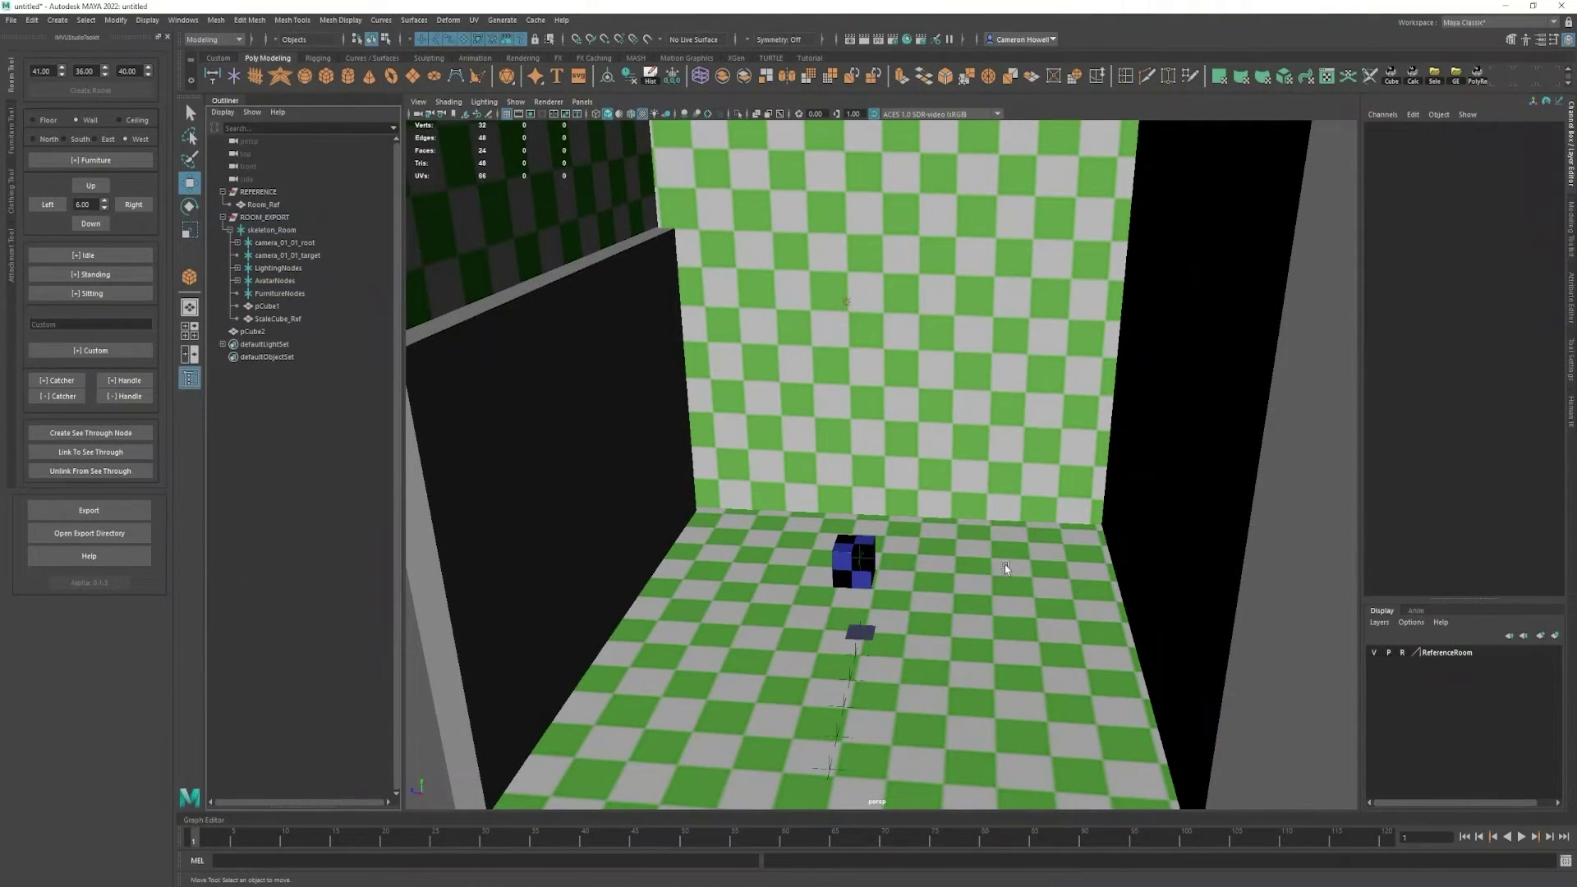
- Add a sitting avatar node and move it to the scale cube, at about X -656, Z 132
left_click_drag(1004, 565, 891, 513, "alt")
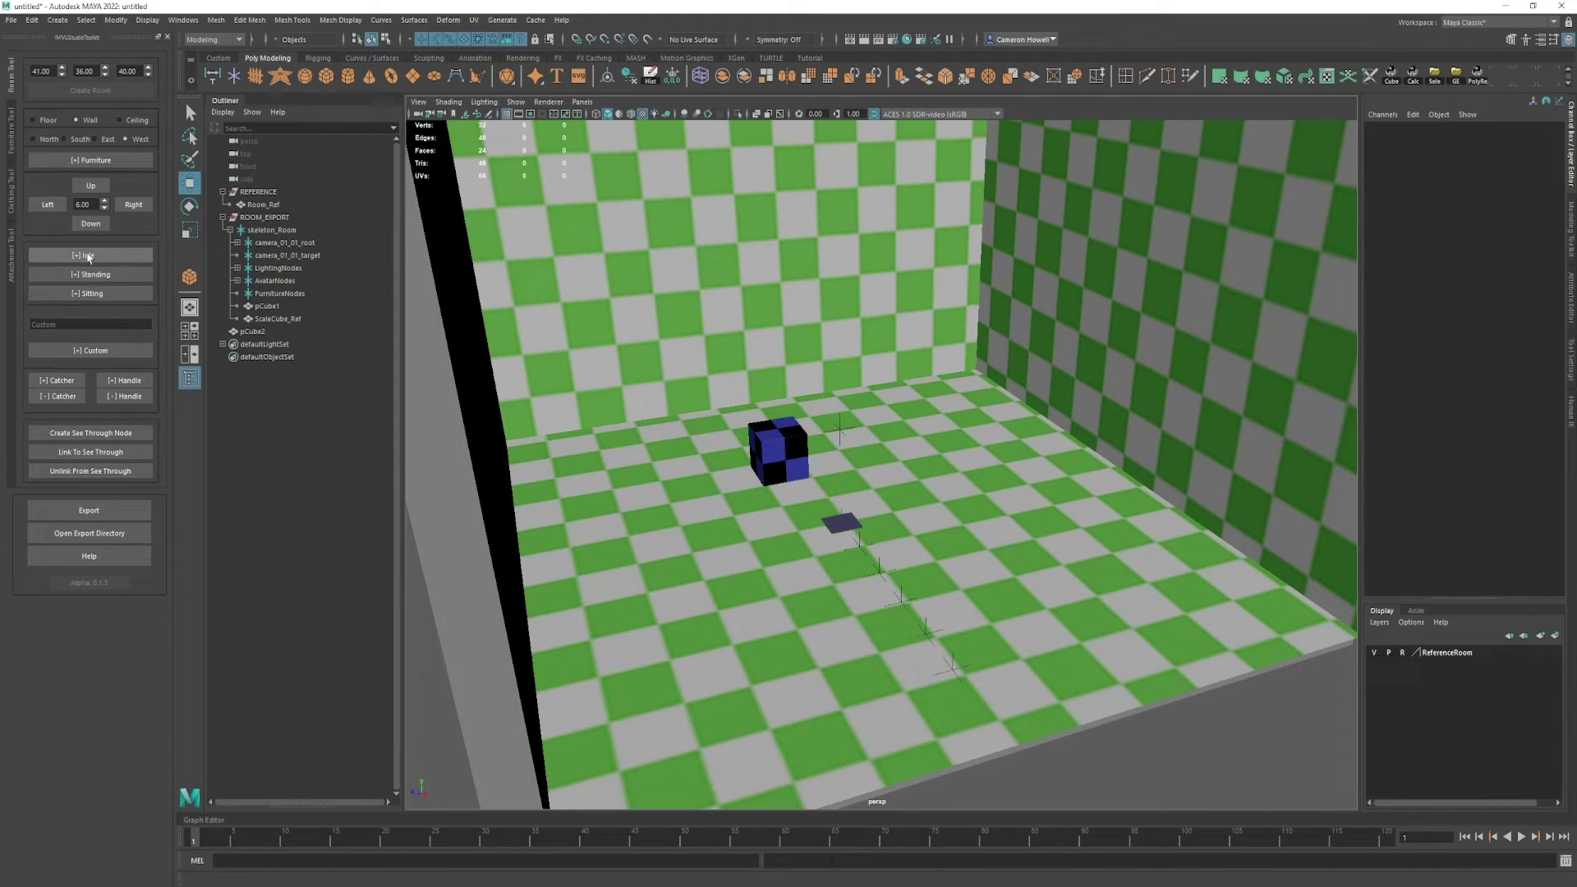
left_click(91, 294)
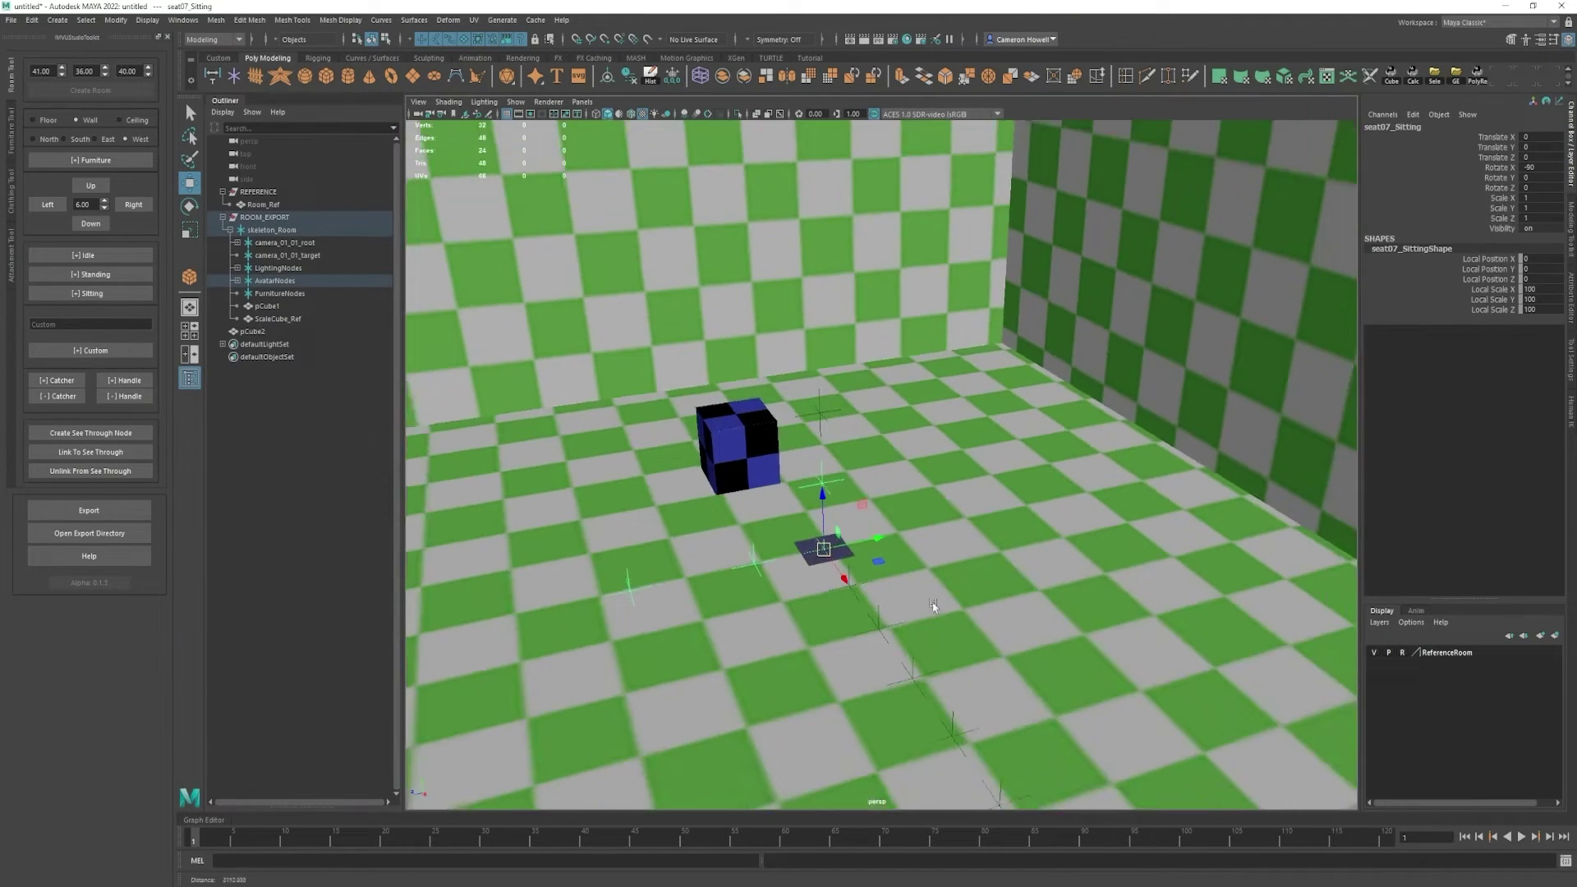
scroll(932, 601, "up", 2)
left_click_drag(874, 582, 779, 492)
- Examine the sitting seat's handle and catcher nodes around the scale cube by selecting each one
middle_click_drag(714, 397, 880, 419, "alt")
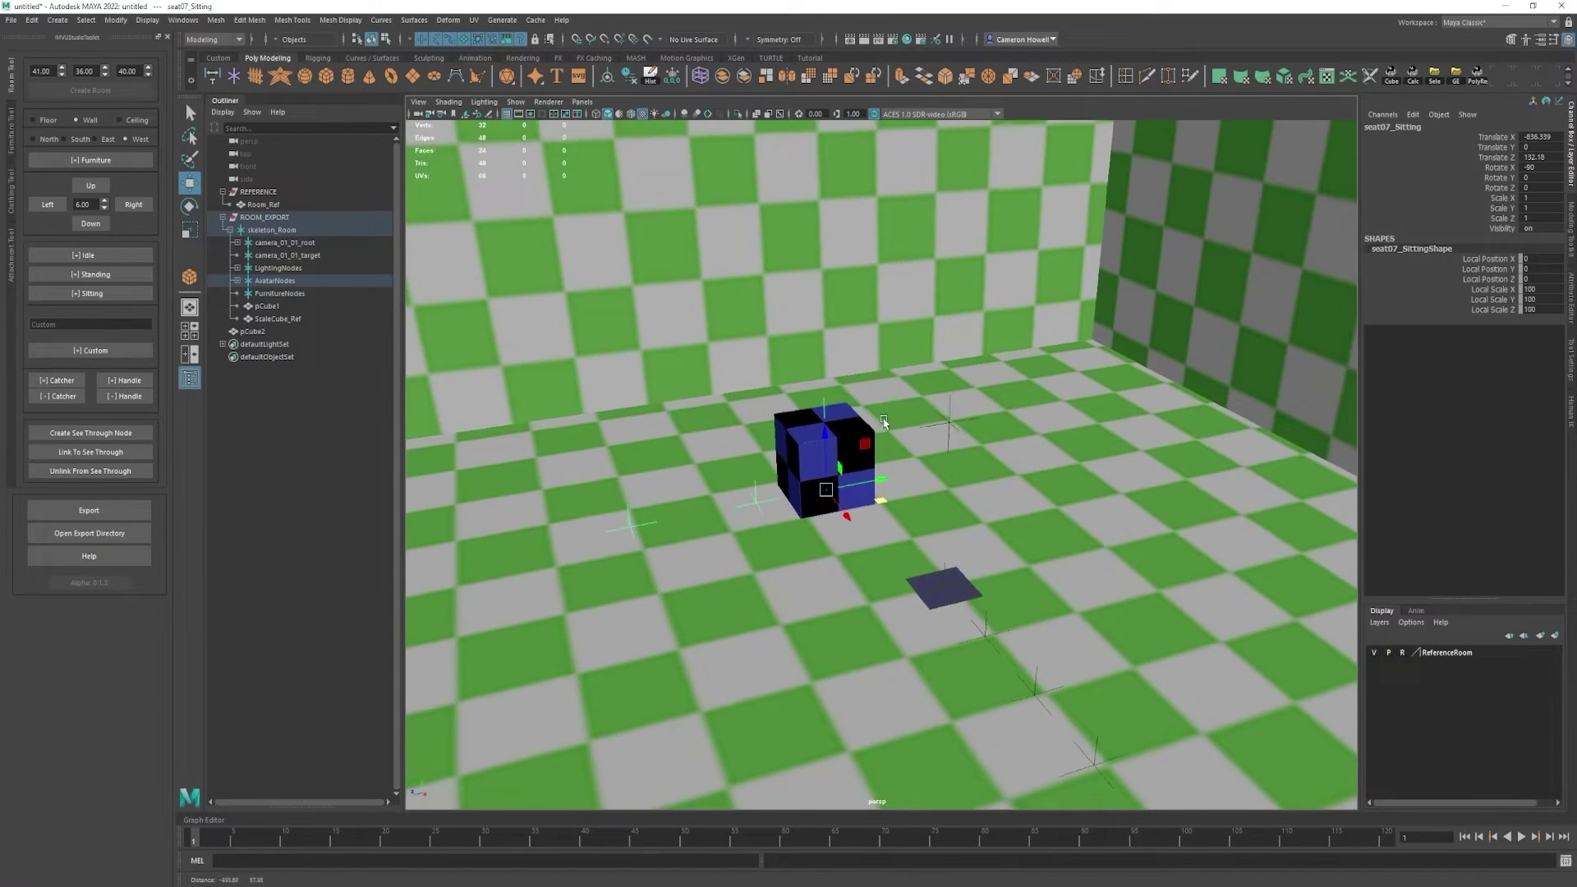
right_click_drag(880, 419, 938, 503, "alt")
middle_click_drag(938, 502, 1046, 514, "alt")
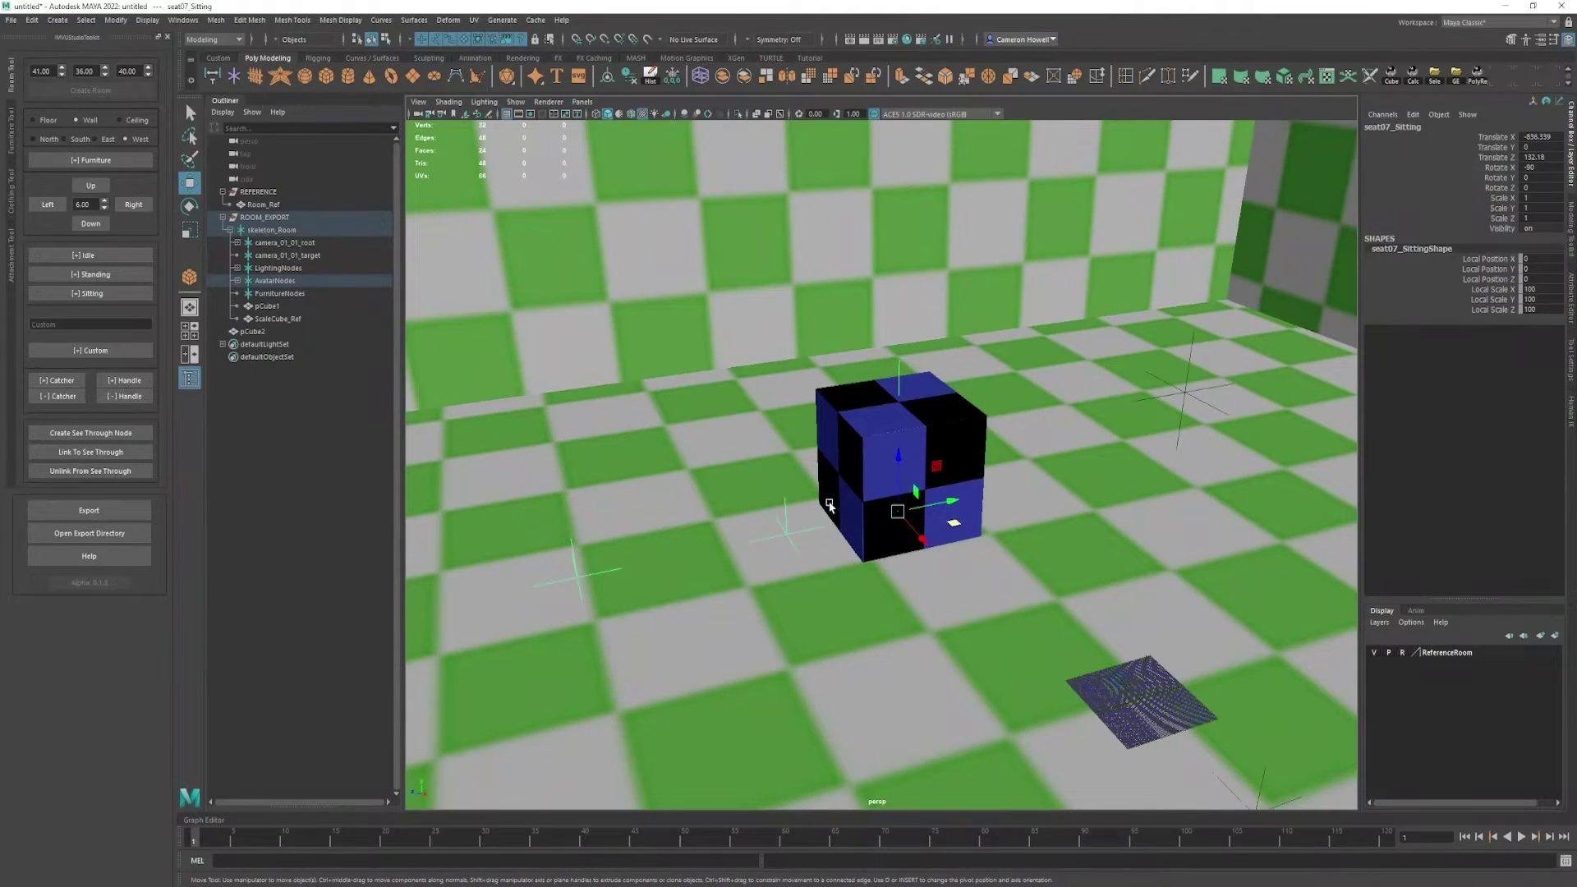
left_click(898, 370)
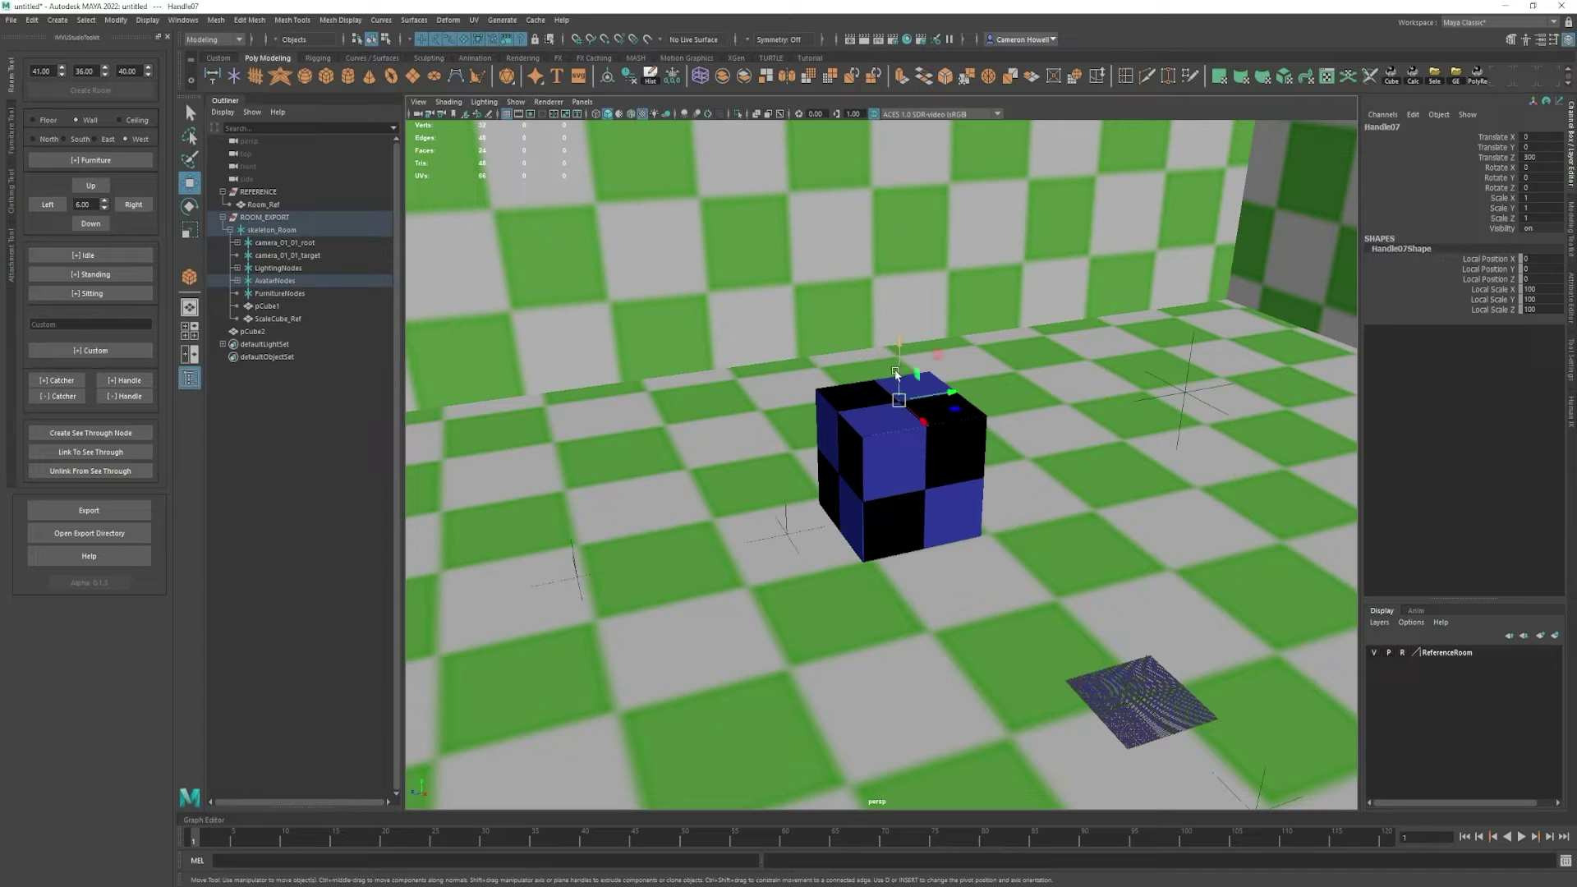
left_click_drag(908, 341, 850, 375)
left_click(777, 530)
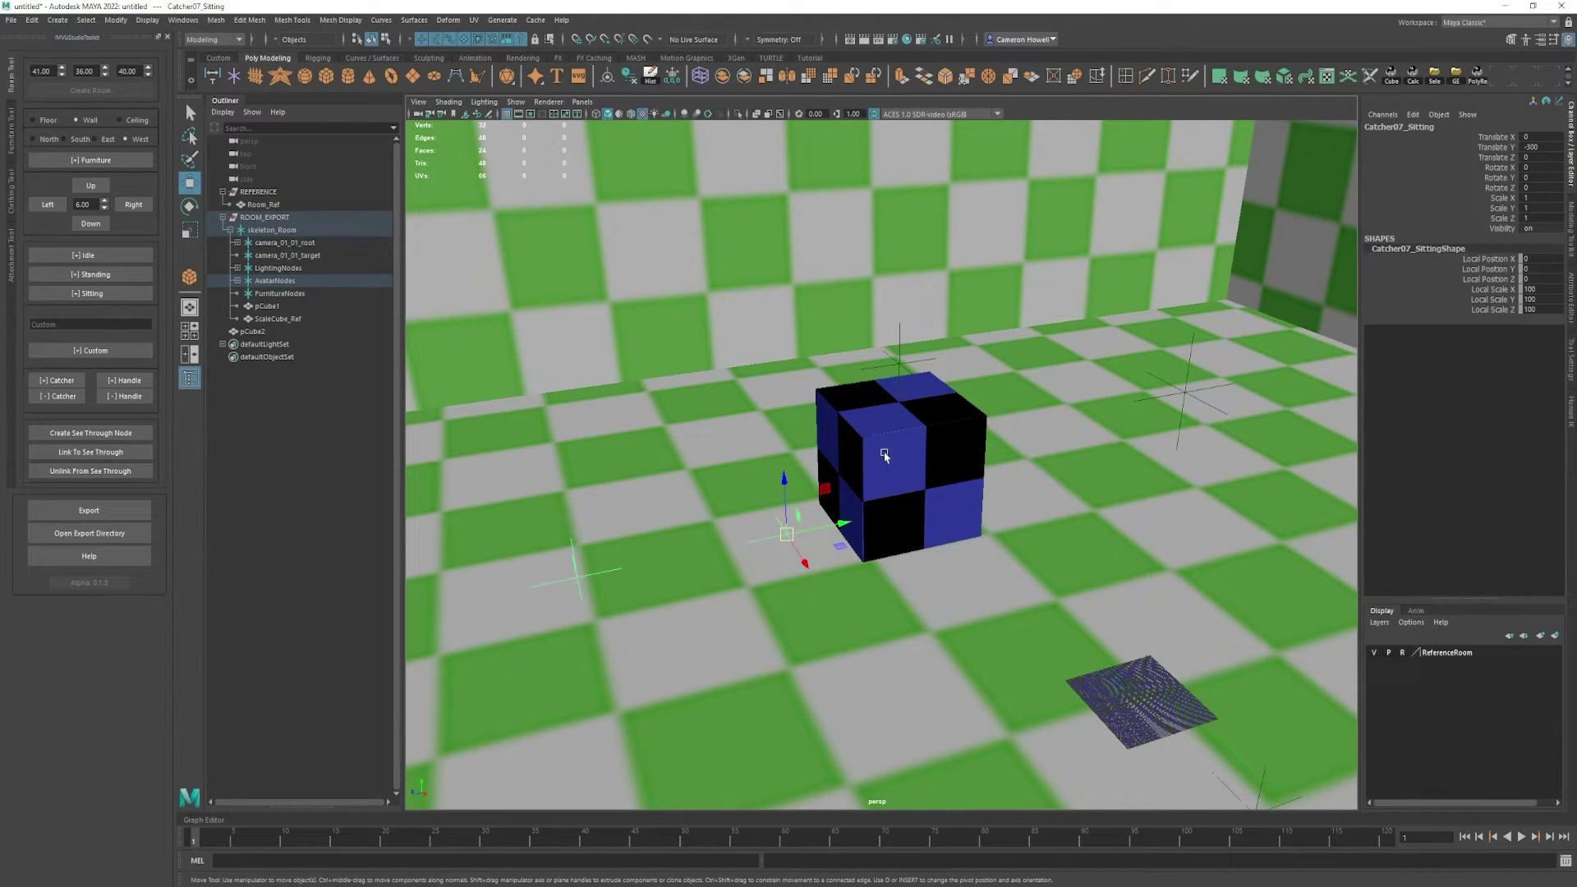
- Add a custom avatar node named Dance at about X -275, Z 272, and expand the AvatarNodes group
scroll(821, 493, "down", 3)
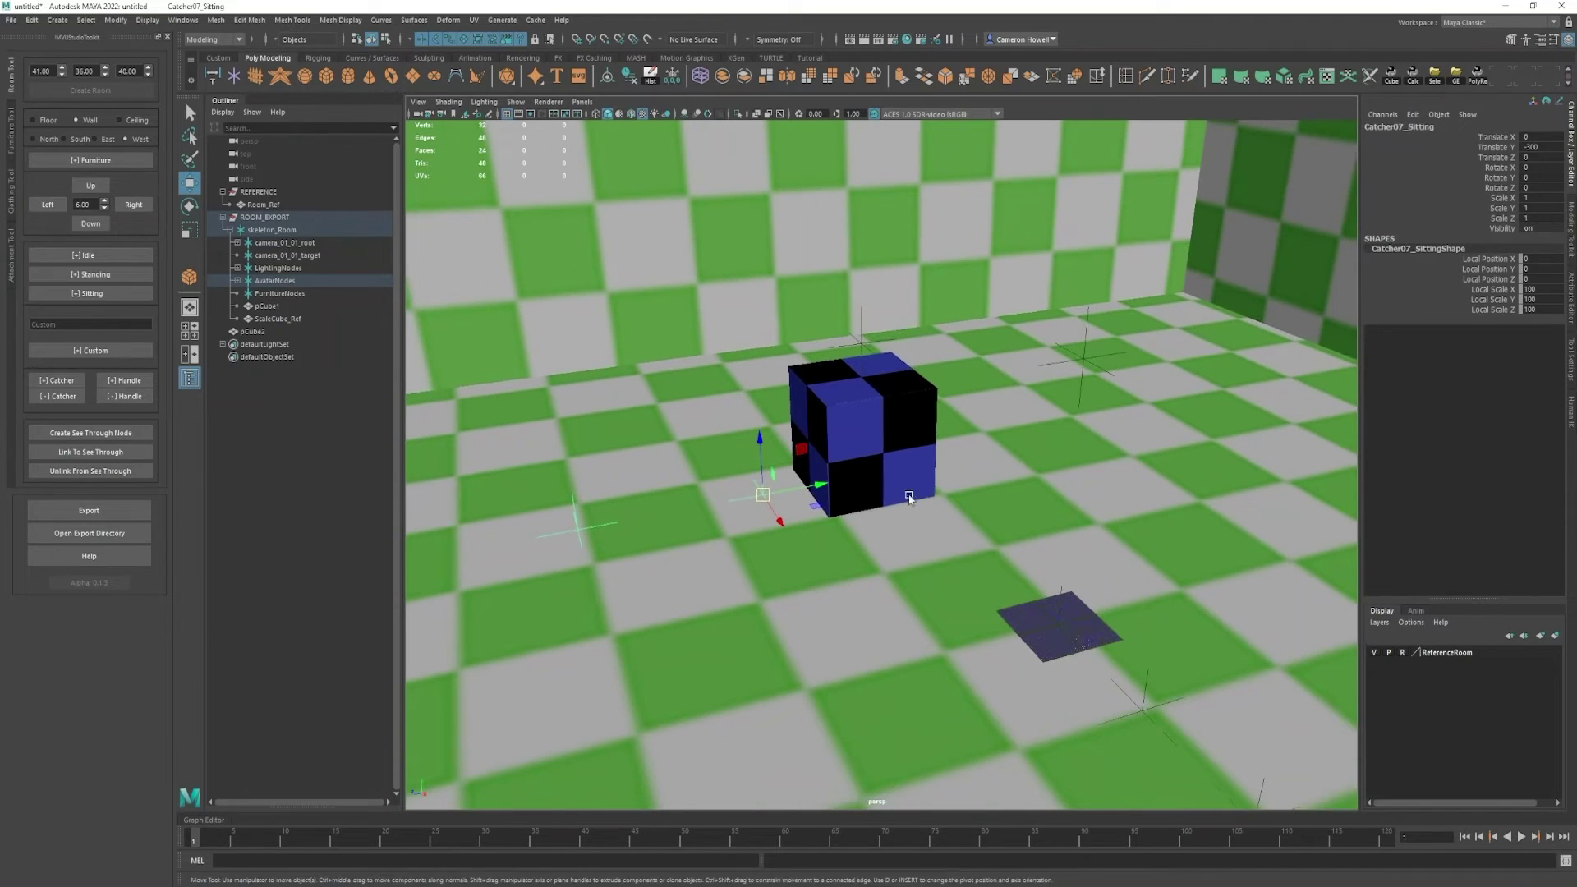
left_click(75, 328)
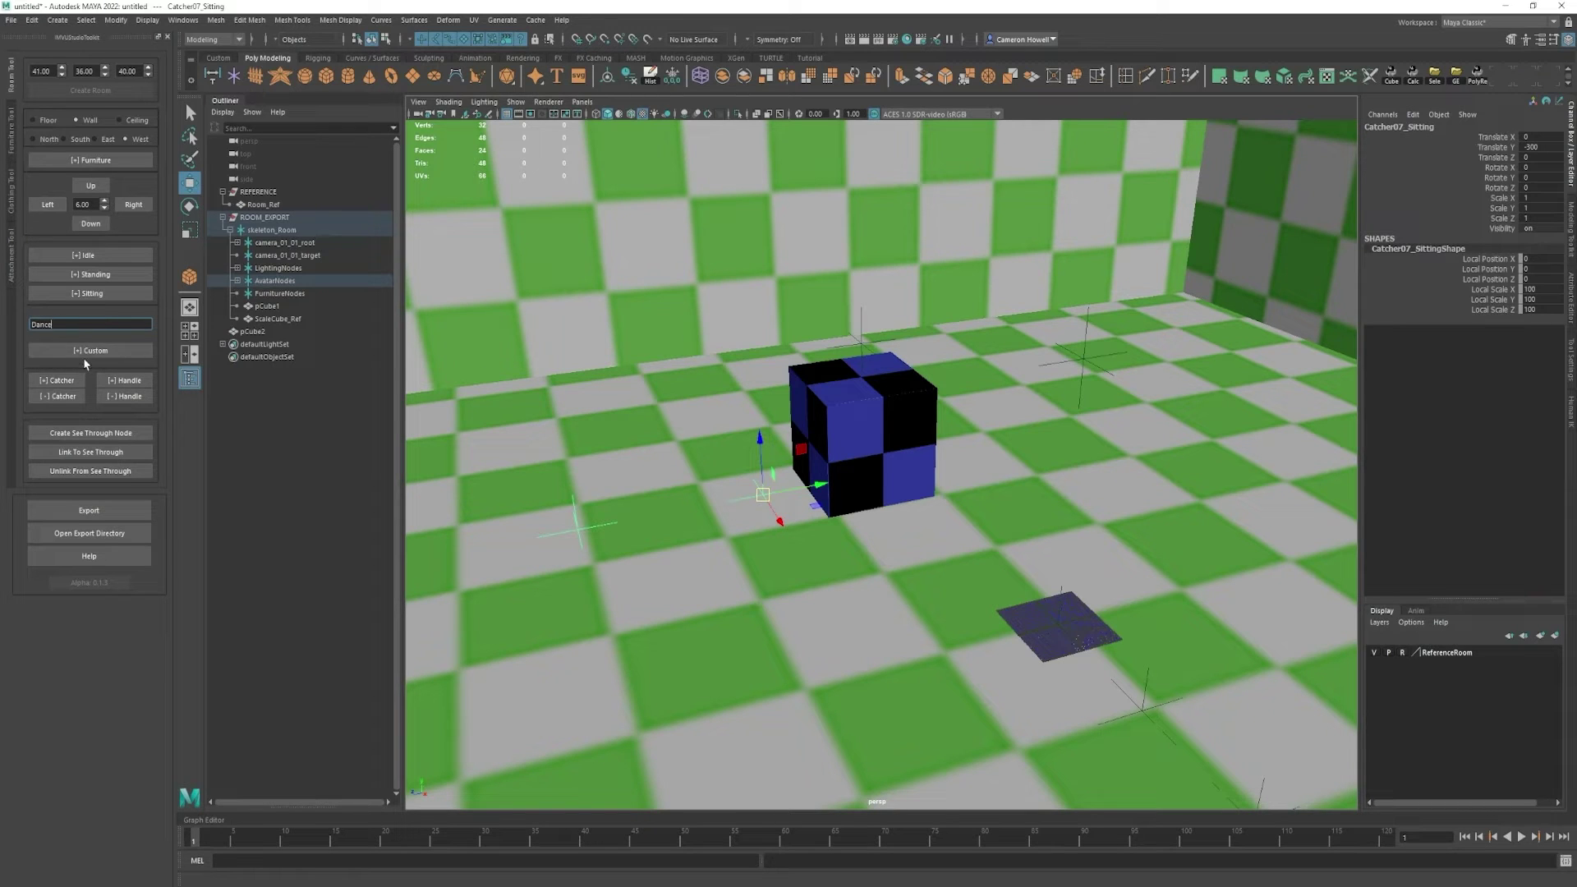
left_click(87, 352)
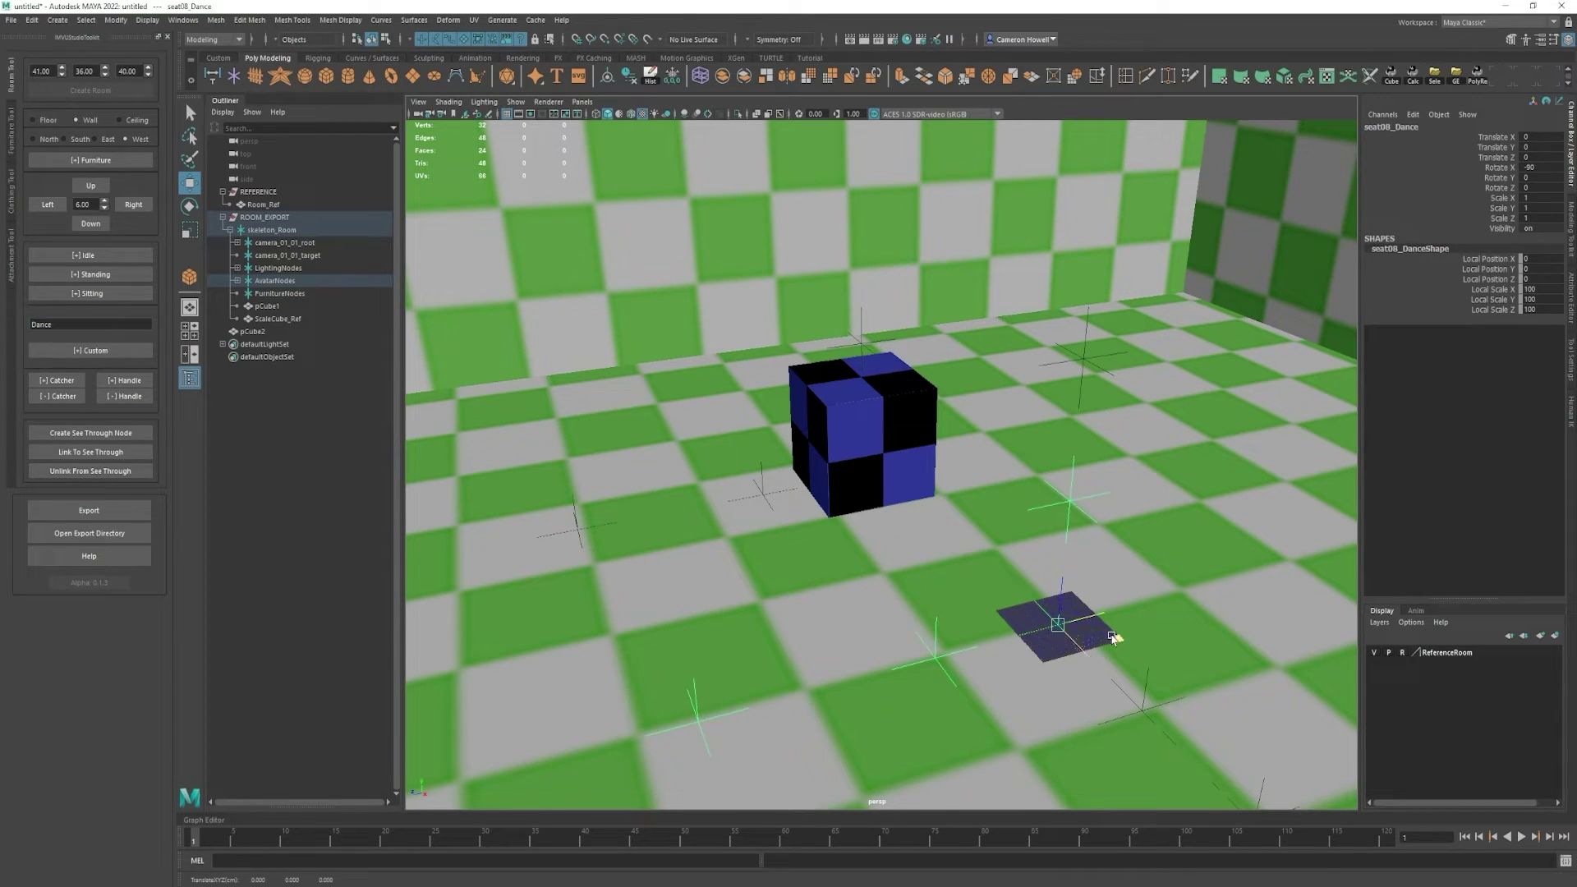
left_click_drag(1113, 637, 951, 599)
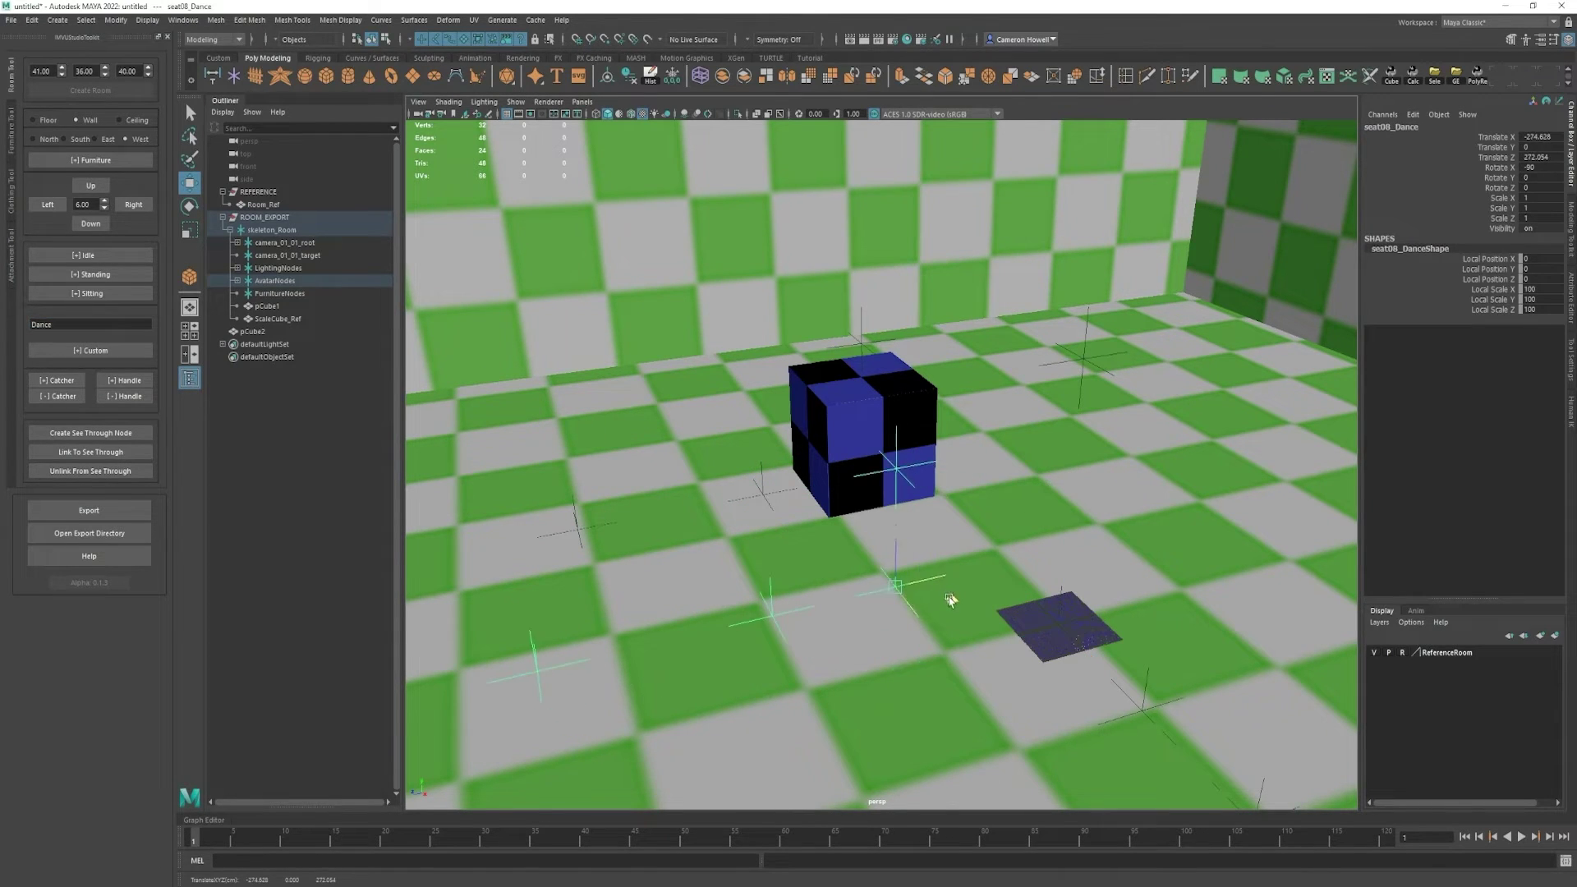
left_click(237, 281)
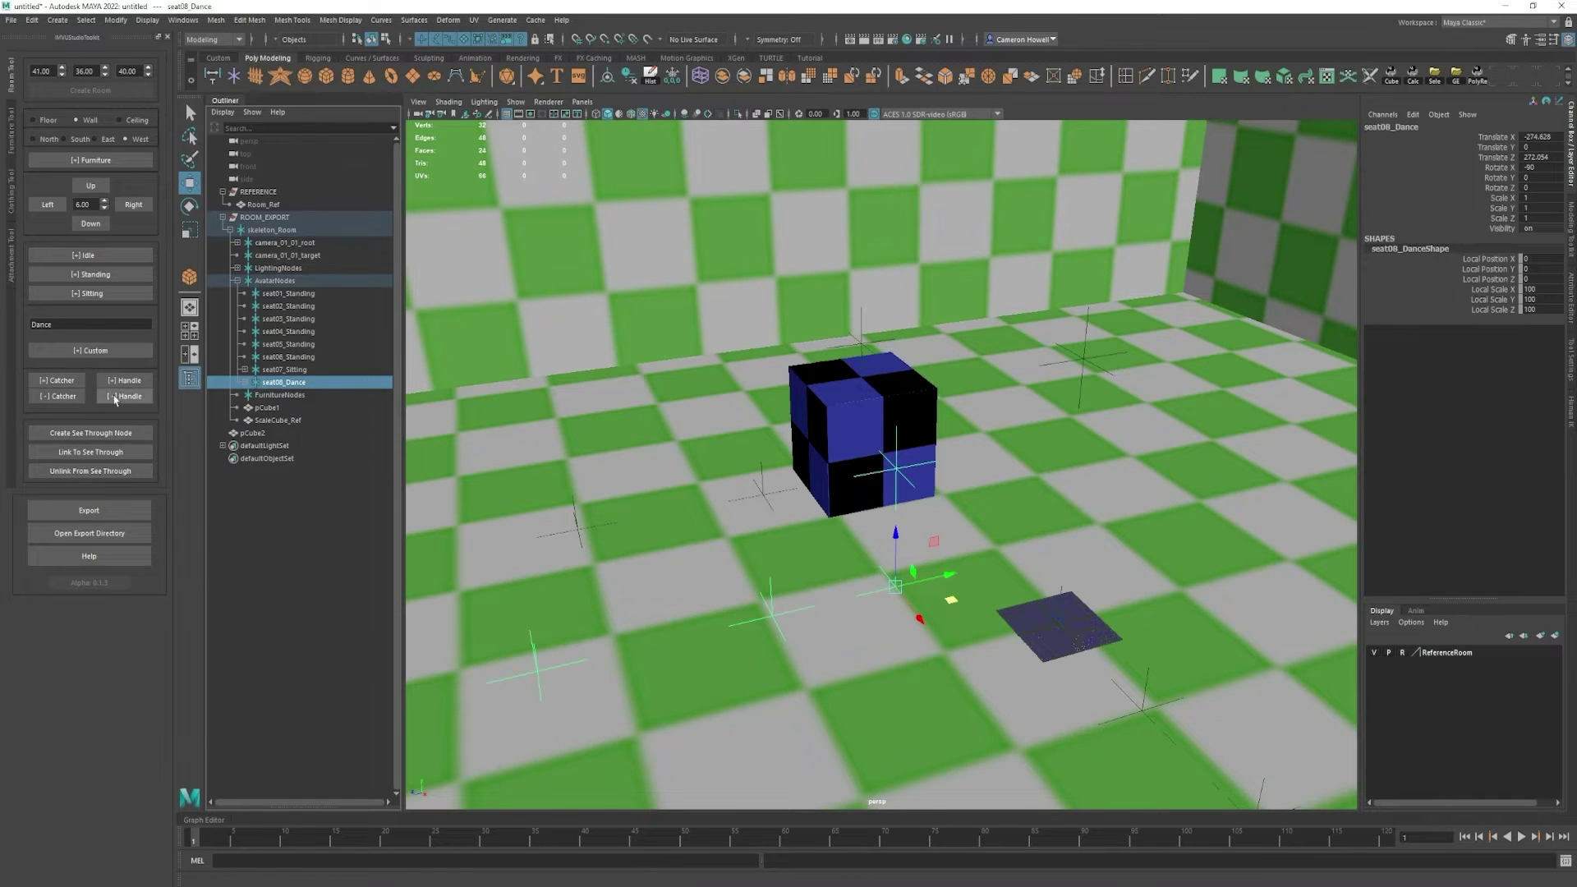
- Add catchers to the five standing seats seat02_Standing to seat06_Standing without including the floor, and remove those catchers again
scroll(971, 565, "down", 2)
left_click_drag(971, 565, 895, 546, "alt")
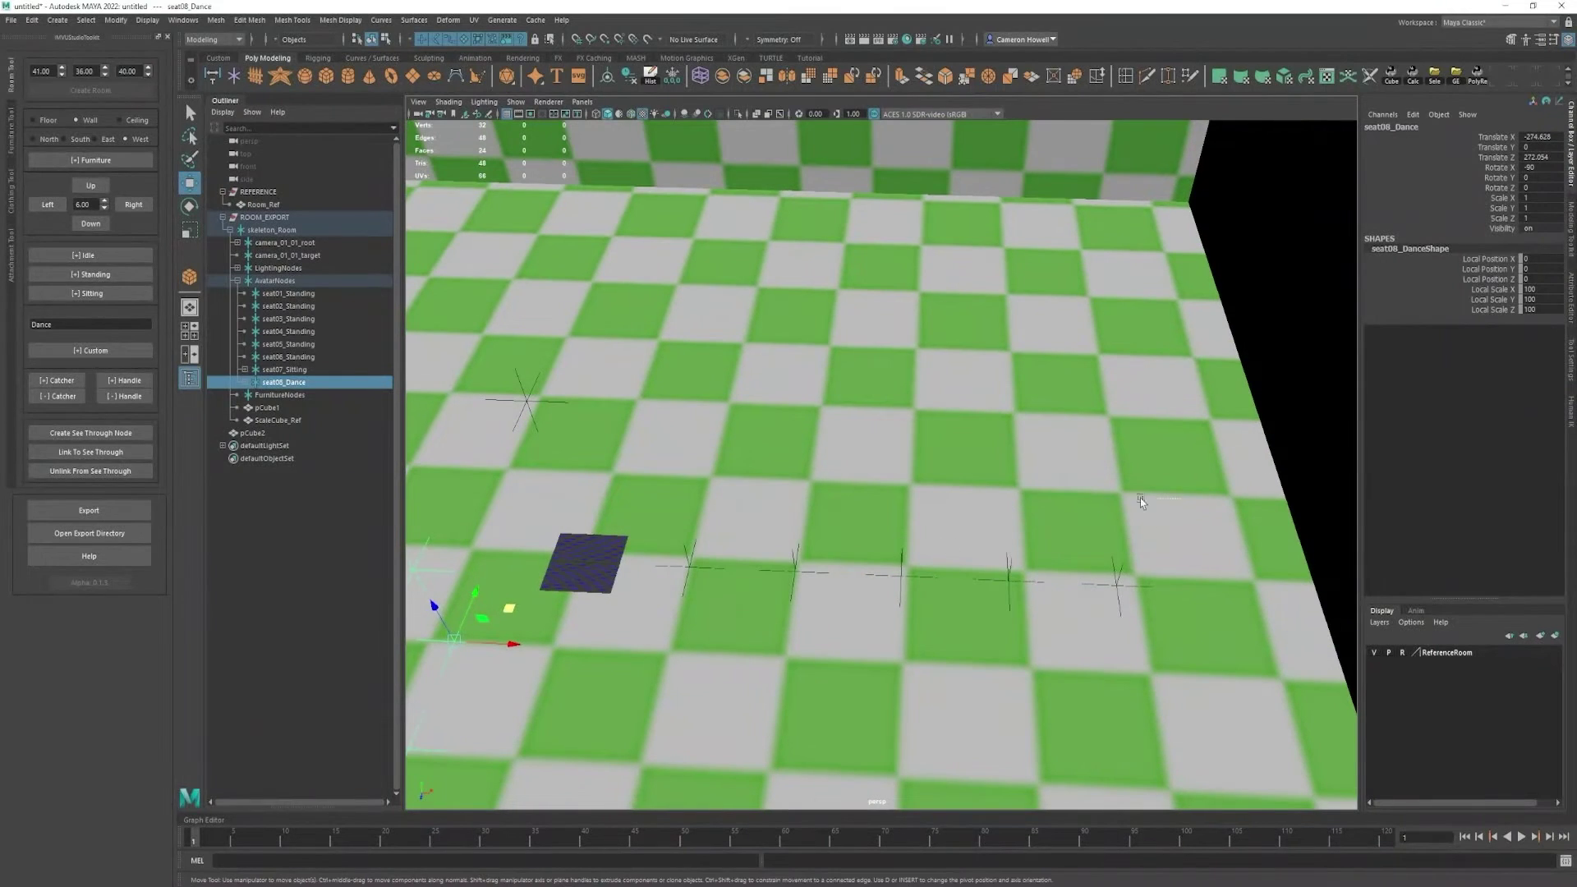
left_click_drag(1141, 503, 716, 582)
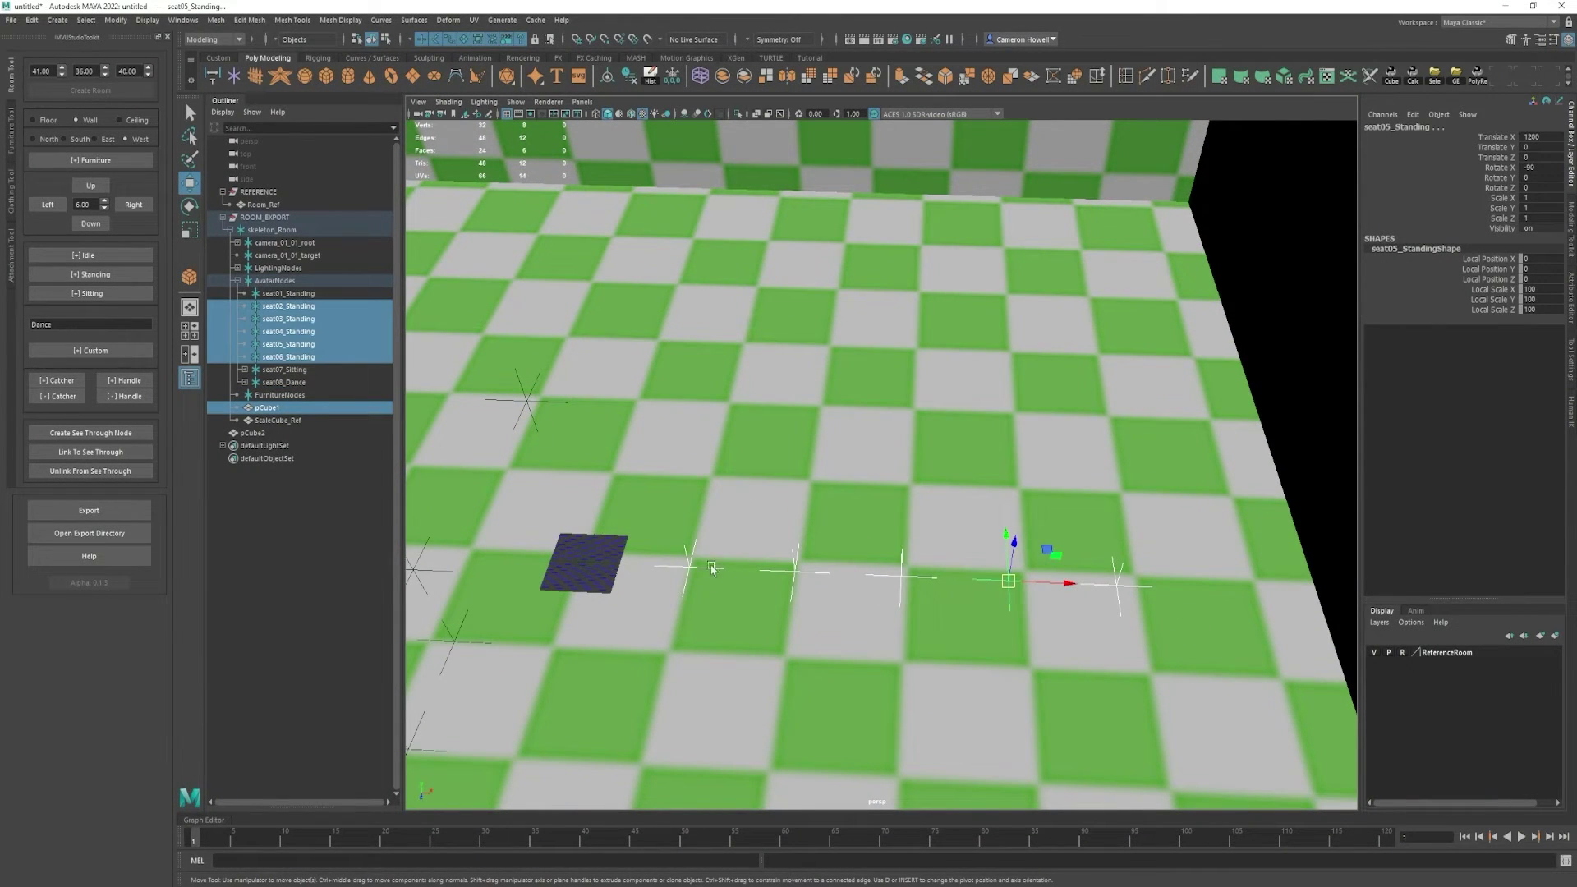
left_click_drag(711, 569, 534, 476, "alt")
scroll(873, 597, "down", 1)
left_click(935, 615, "ctrl")
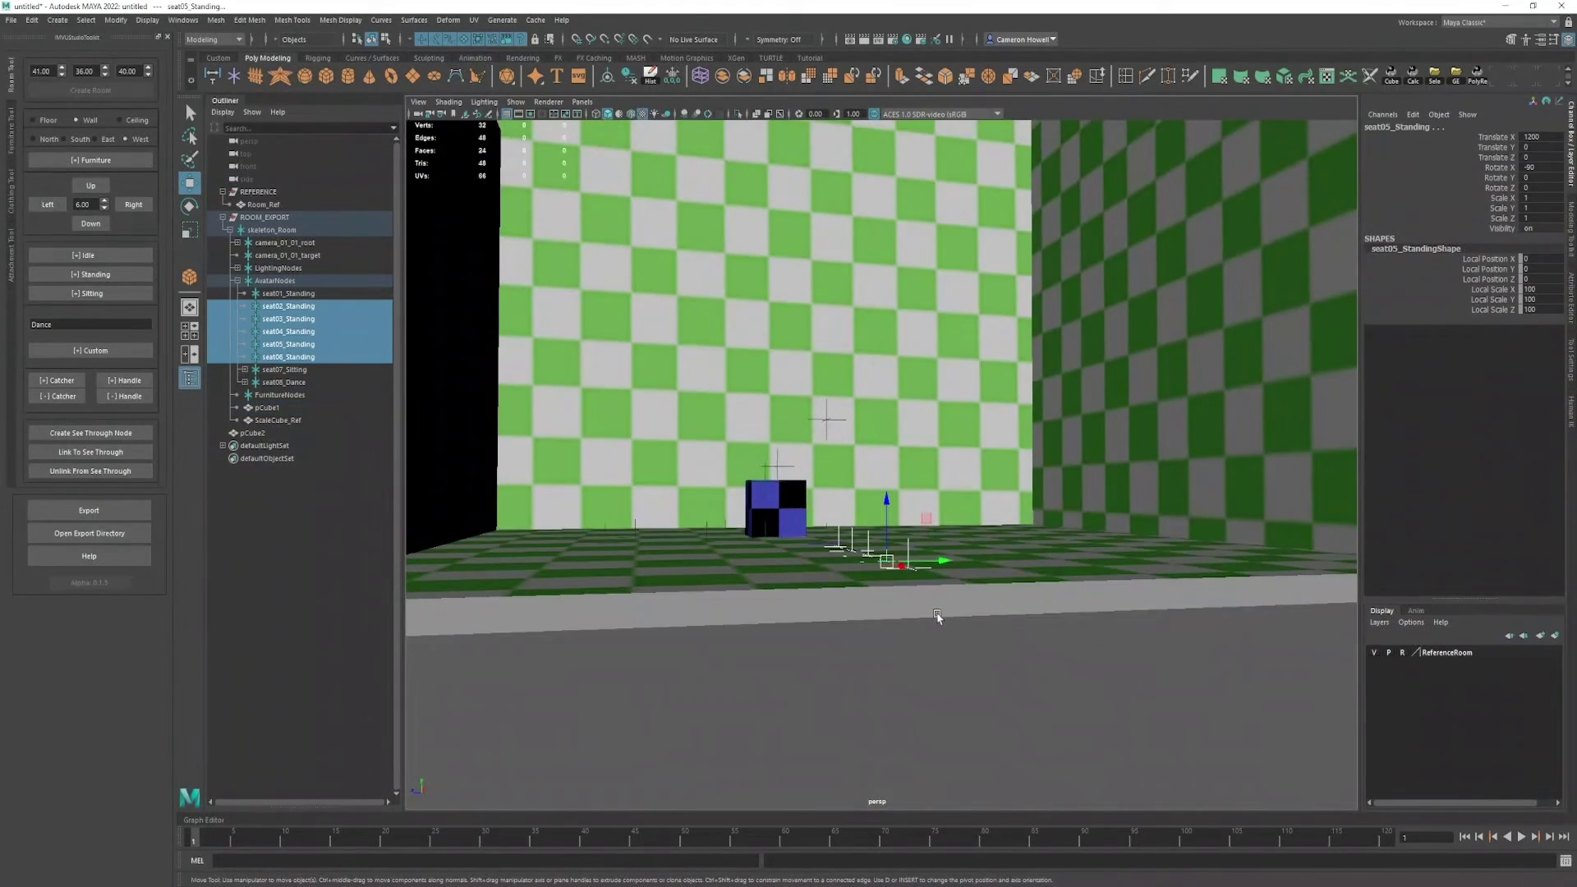
mouse_move(938, 617)
left_mouse_down("alt")
mouse_move(782, 574)
mouse_move(926, 627)
left_mouse_up("alt")
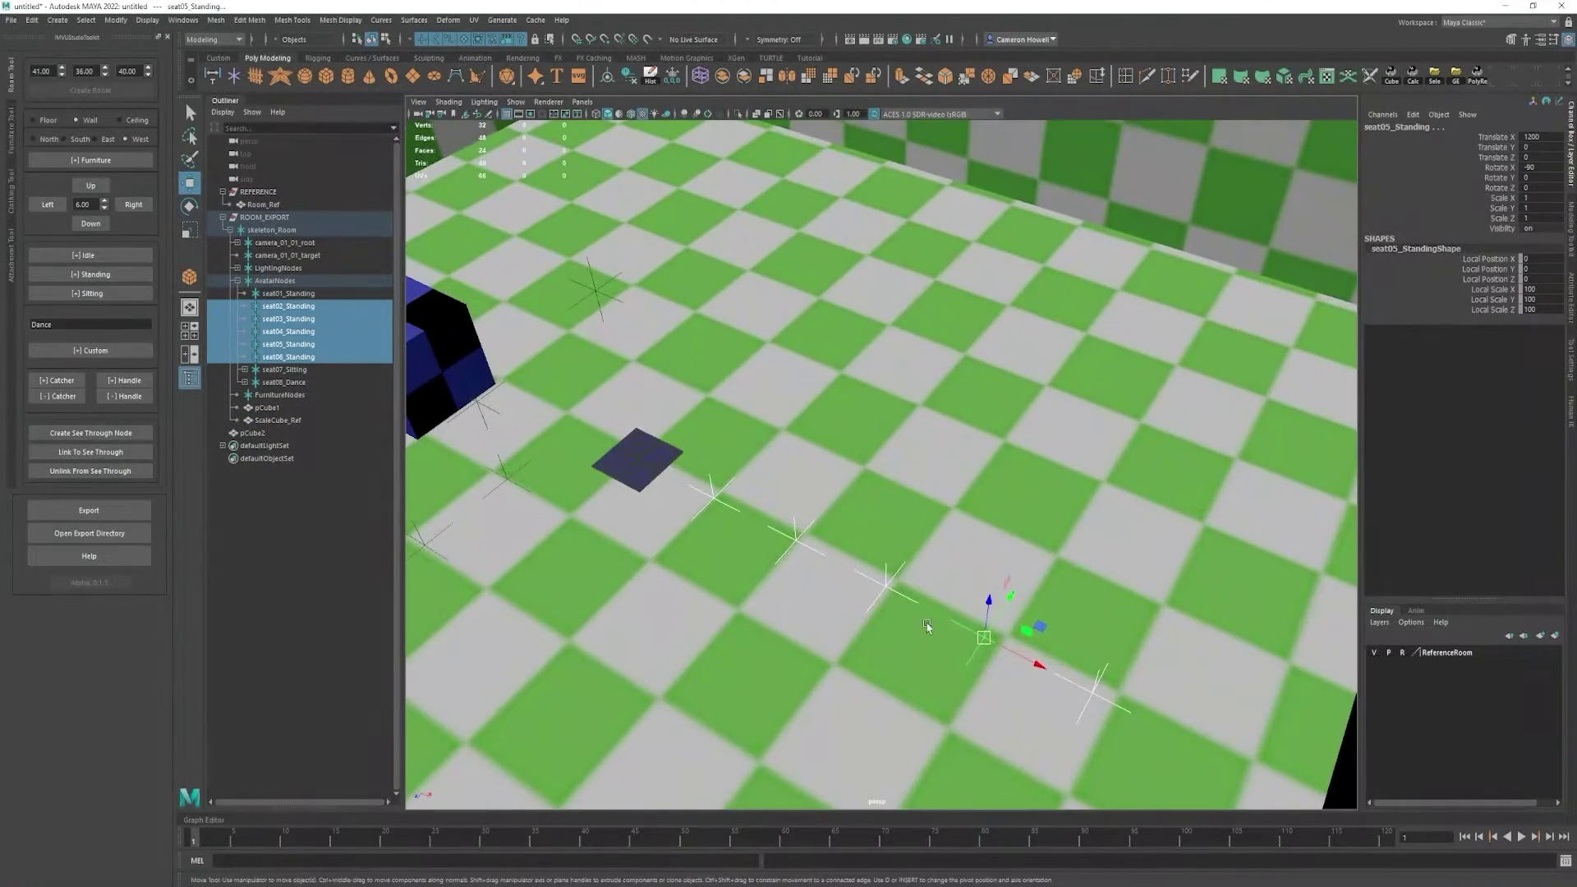
middle_click_drag(926, 626, 878, 563, "alt")
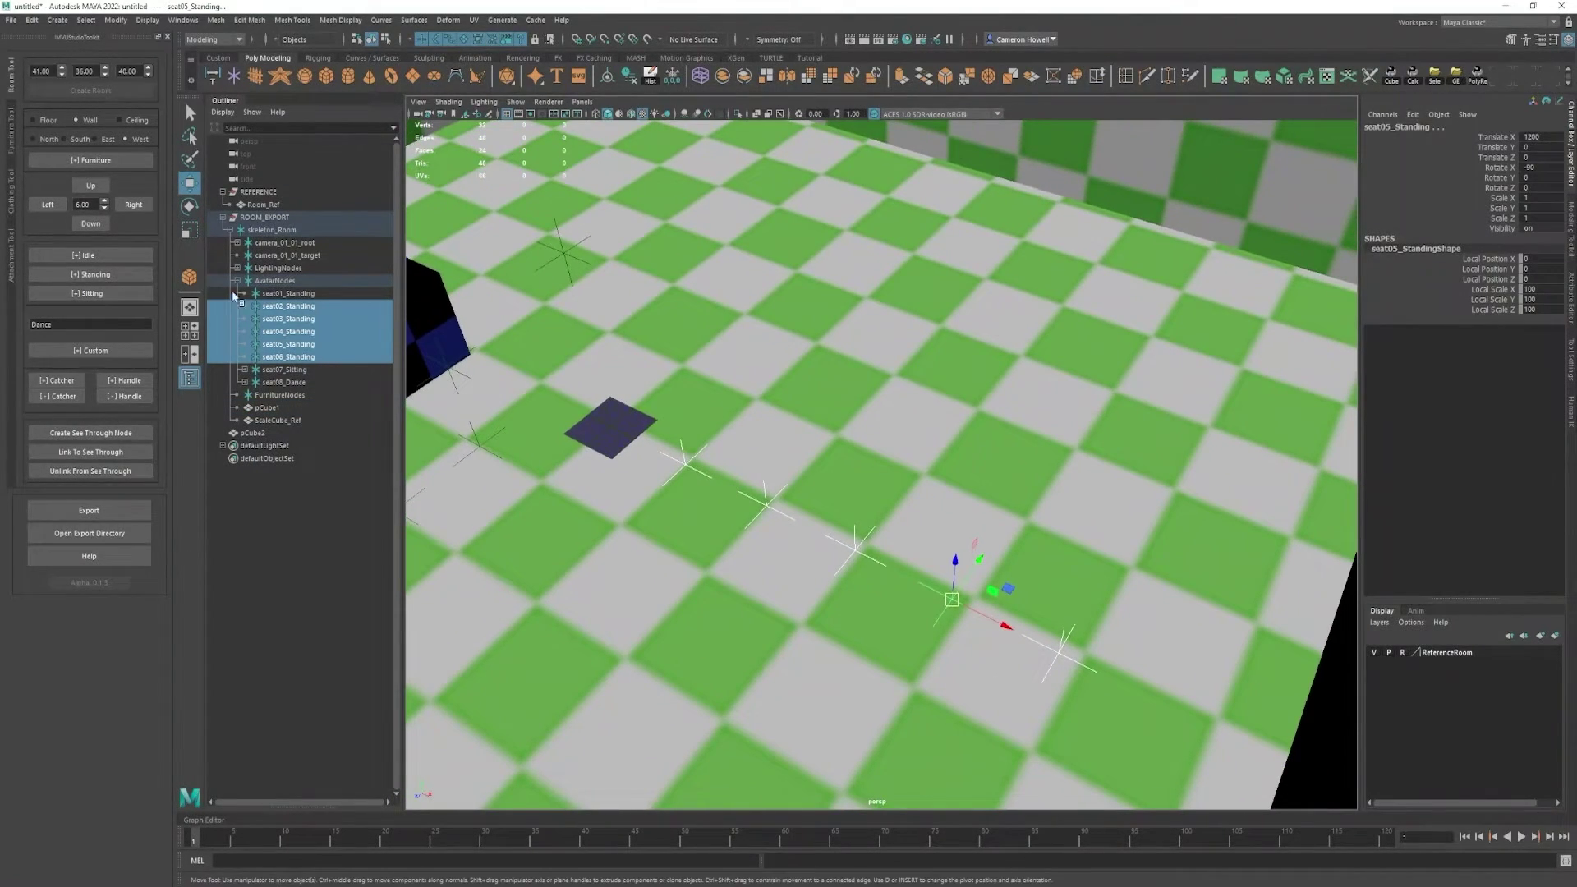
left_click(63, 384)
middle_click_drag(846, 619, 790, 517, "alt")
left_click_drag(790, 518, 702, 505, "alt")
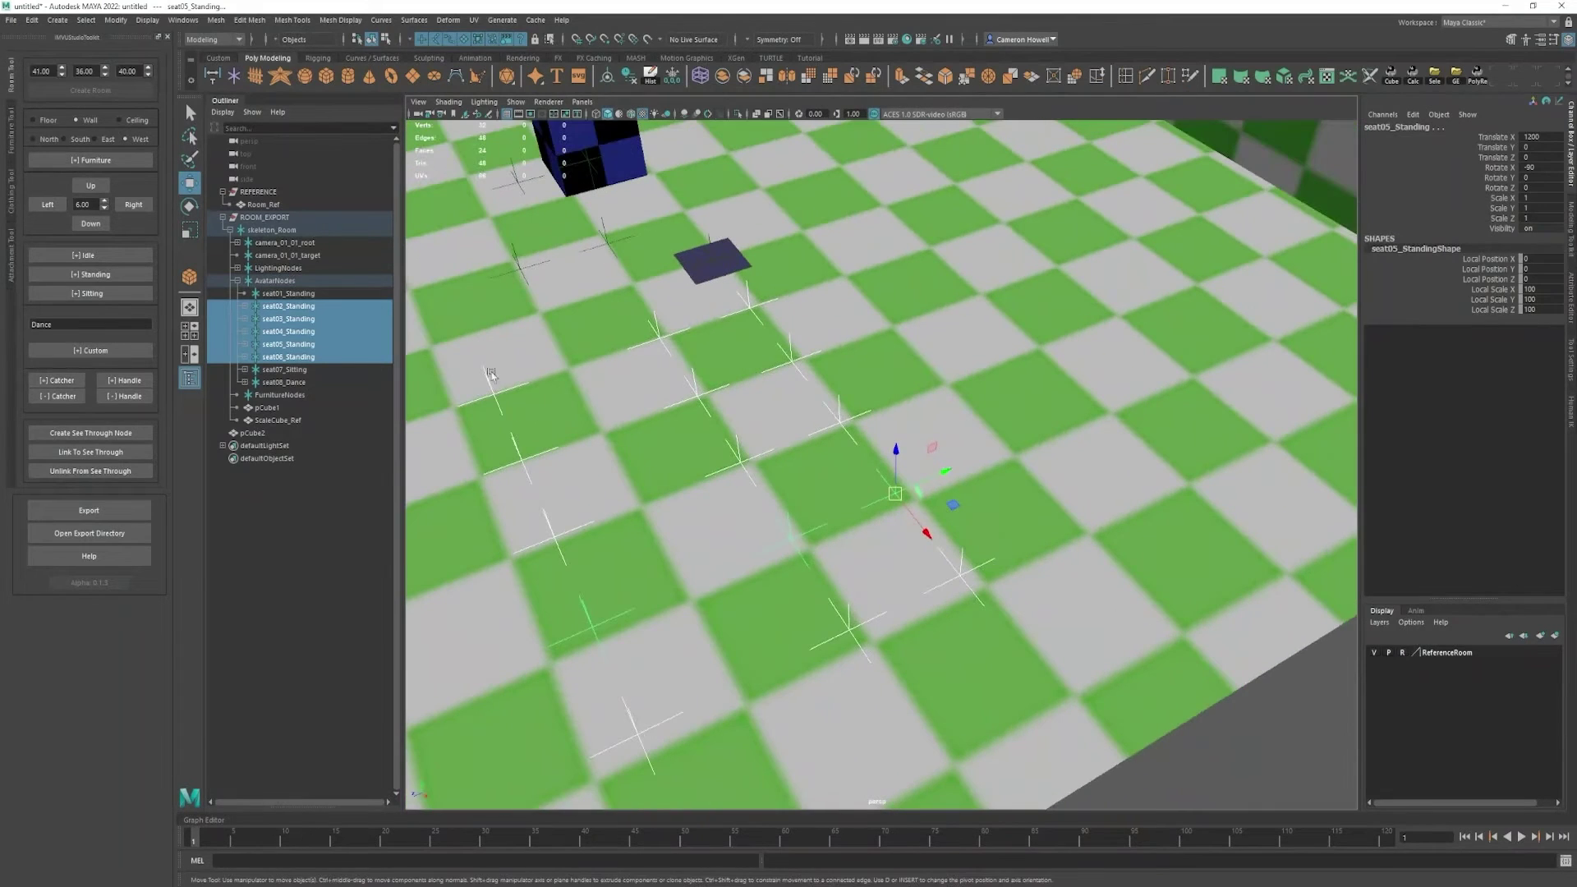
left_click(72, 396)
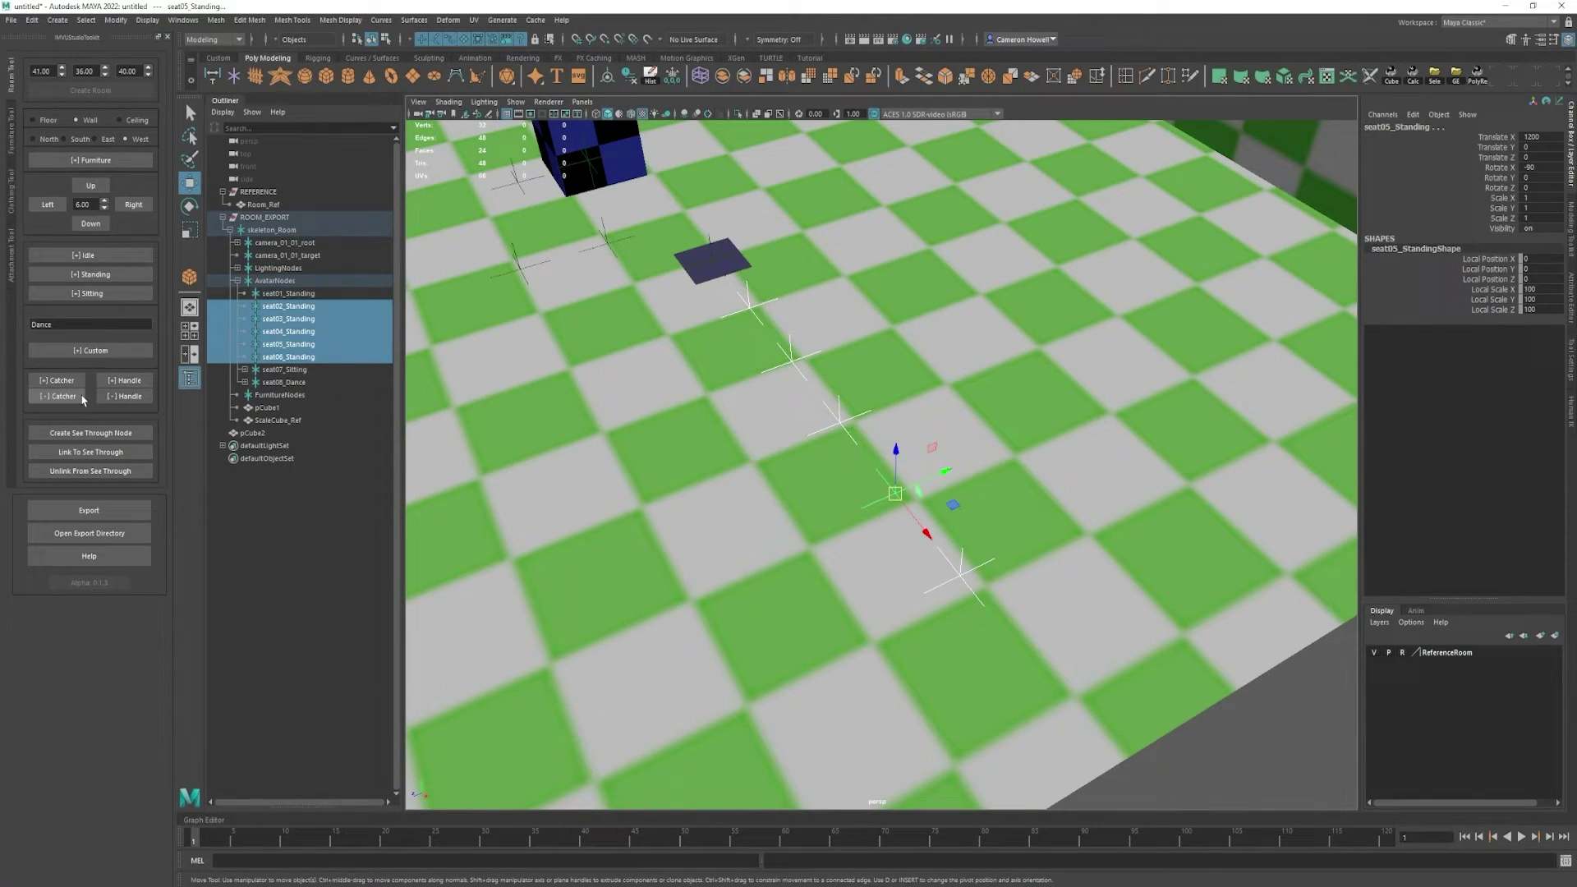
- Add handles to the five selected standing seats and remove them again
left_click(127, 384)
left_click_drag(703, 486, 750, 382, "alt")
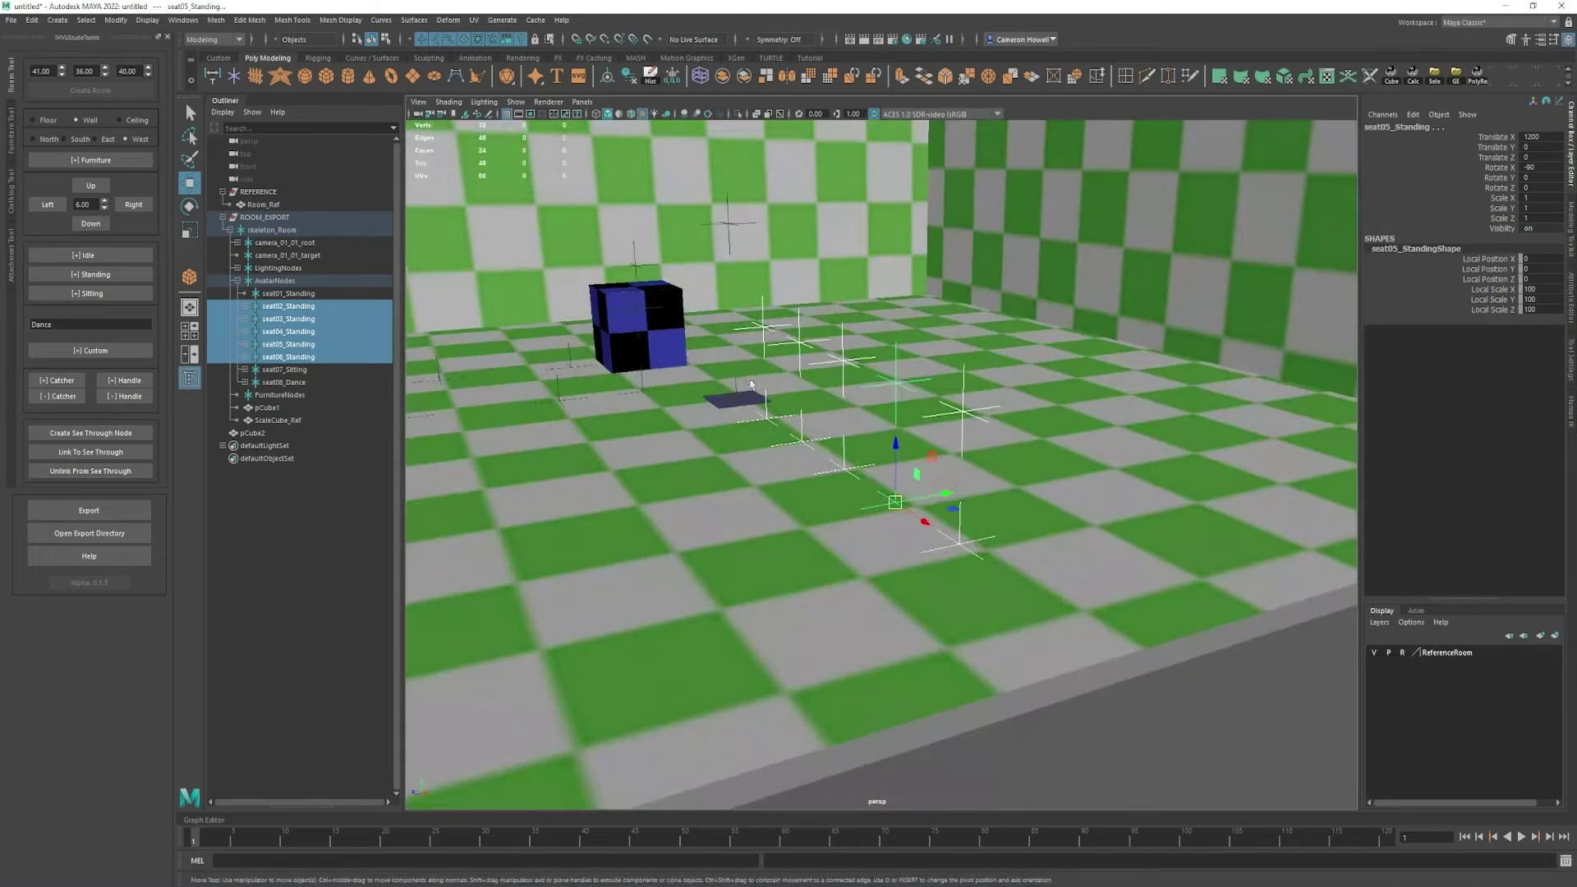
left_click(134, 396)
- Add both handles and catchers to the selected standing seats, remove both sets, and clear the selection
left_click(124, 381)
left_click(64, 381)
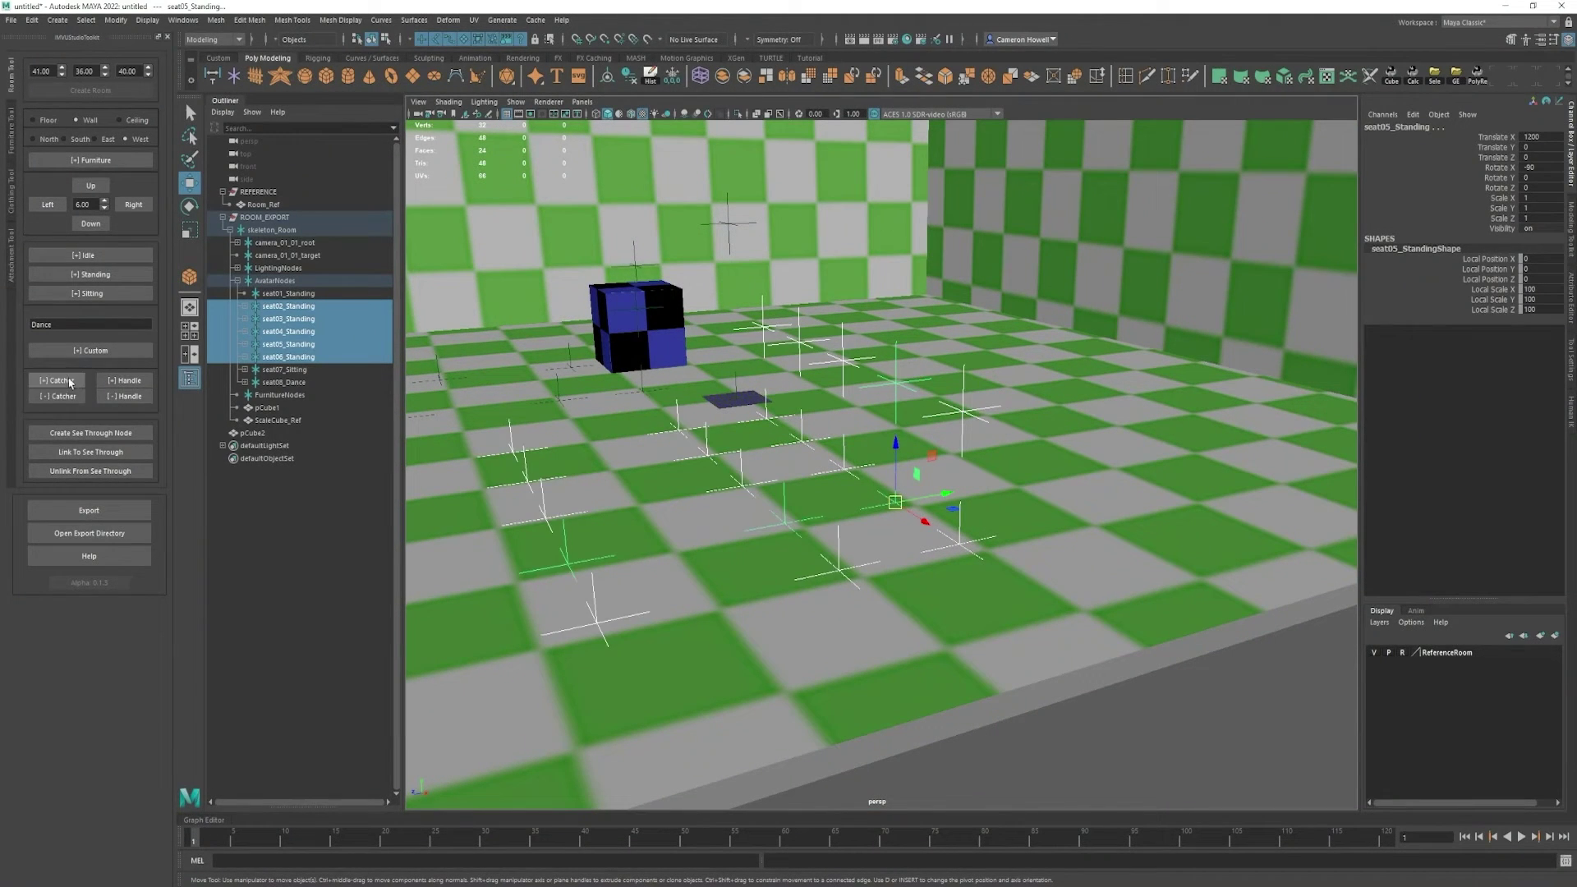
left_click(64, 396)
left_click(107, 399)
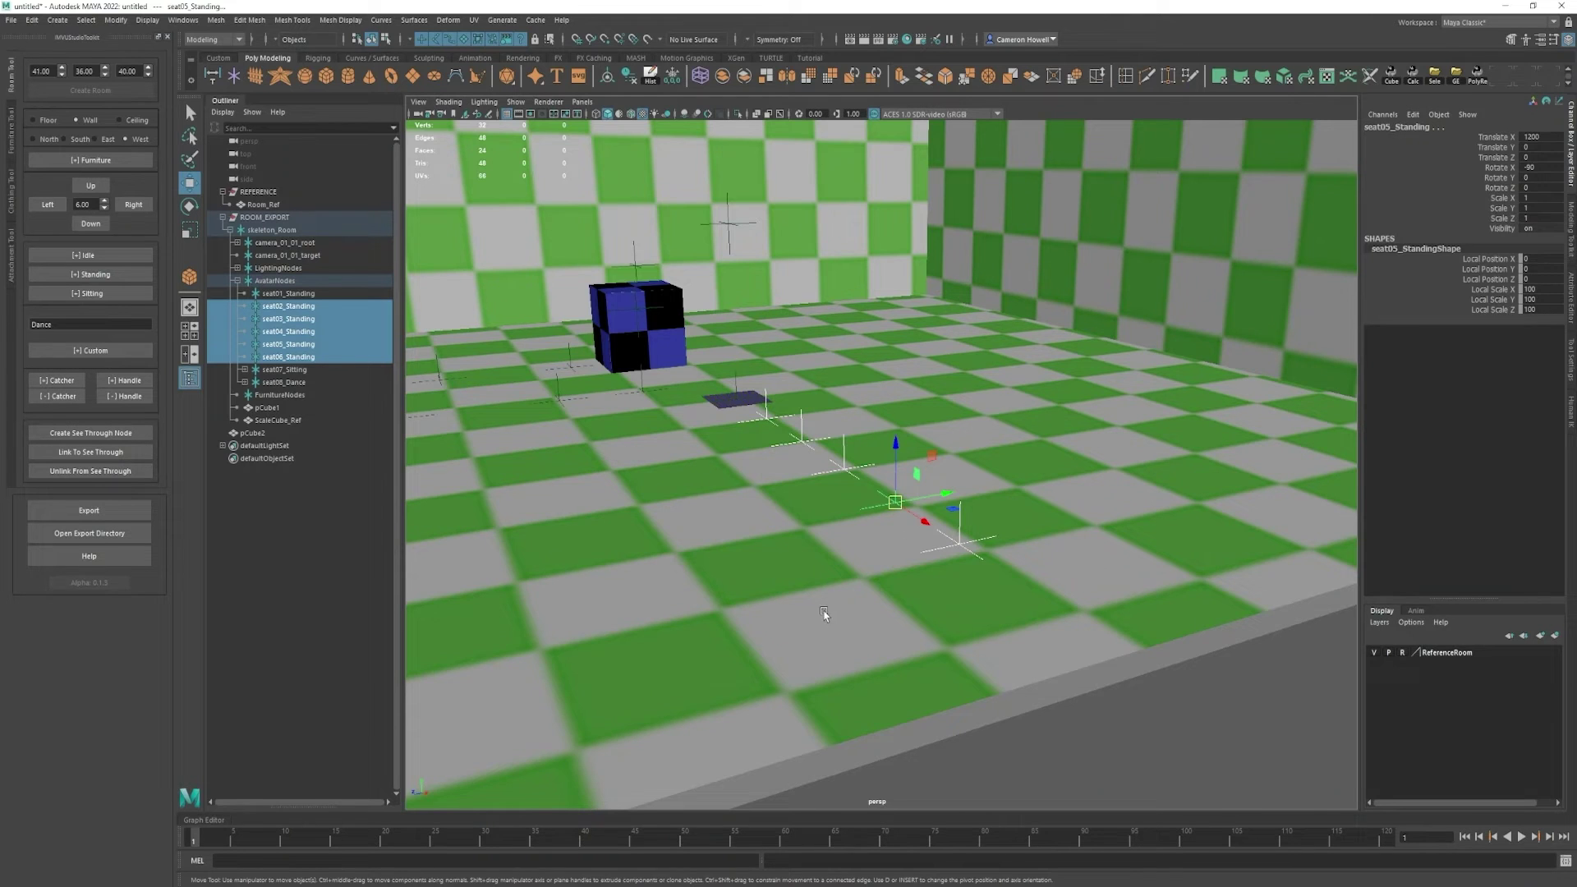
right_click_drag(821, 613, 608, 424, "alt")
mouse_move(780, 497)
left_mouse_down("alt")
mouse_move(814, 509)
mouse_move(785, 523)
left_mouse_up("alt")
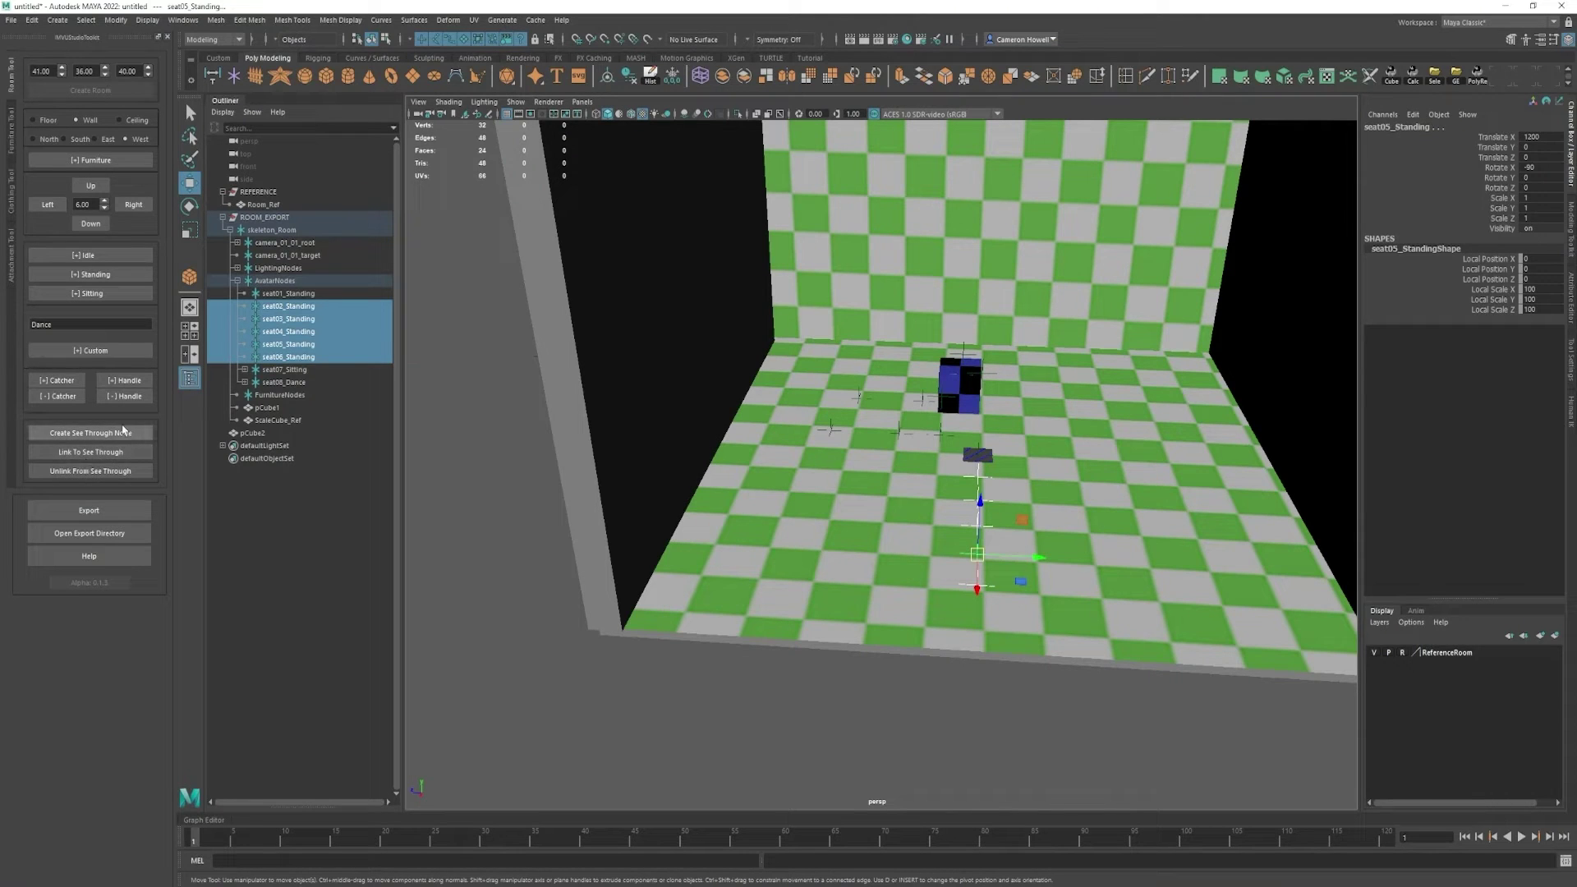
left_click(797, 715)
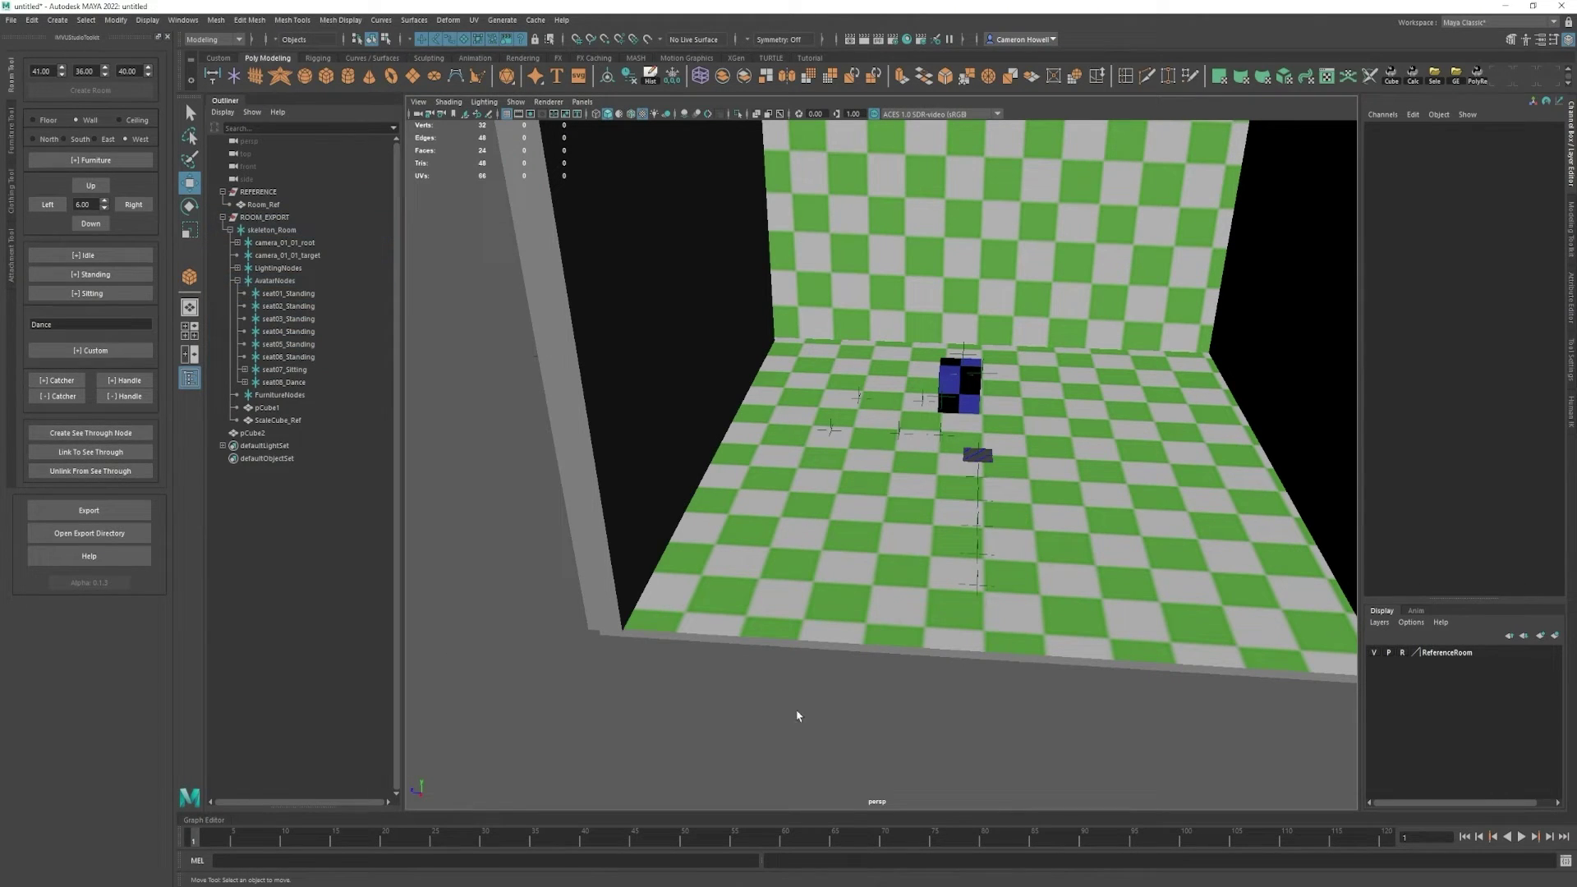
- Create a see-through node in the room export group and hide the REFERENCE group
left_click(90, 433)
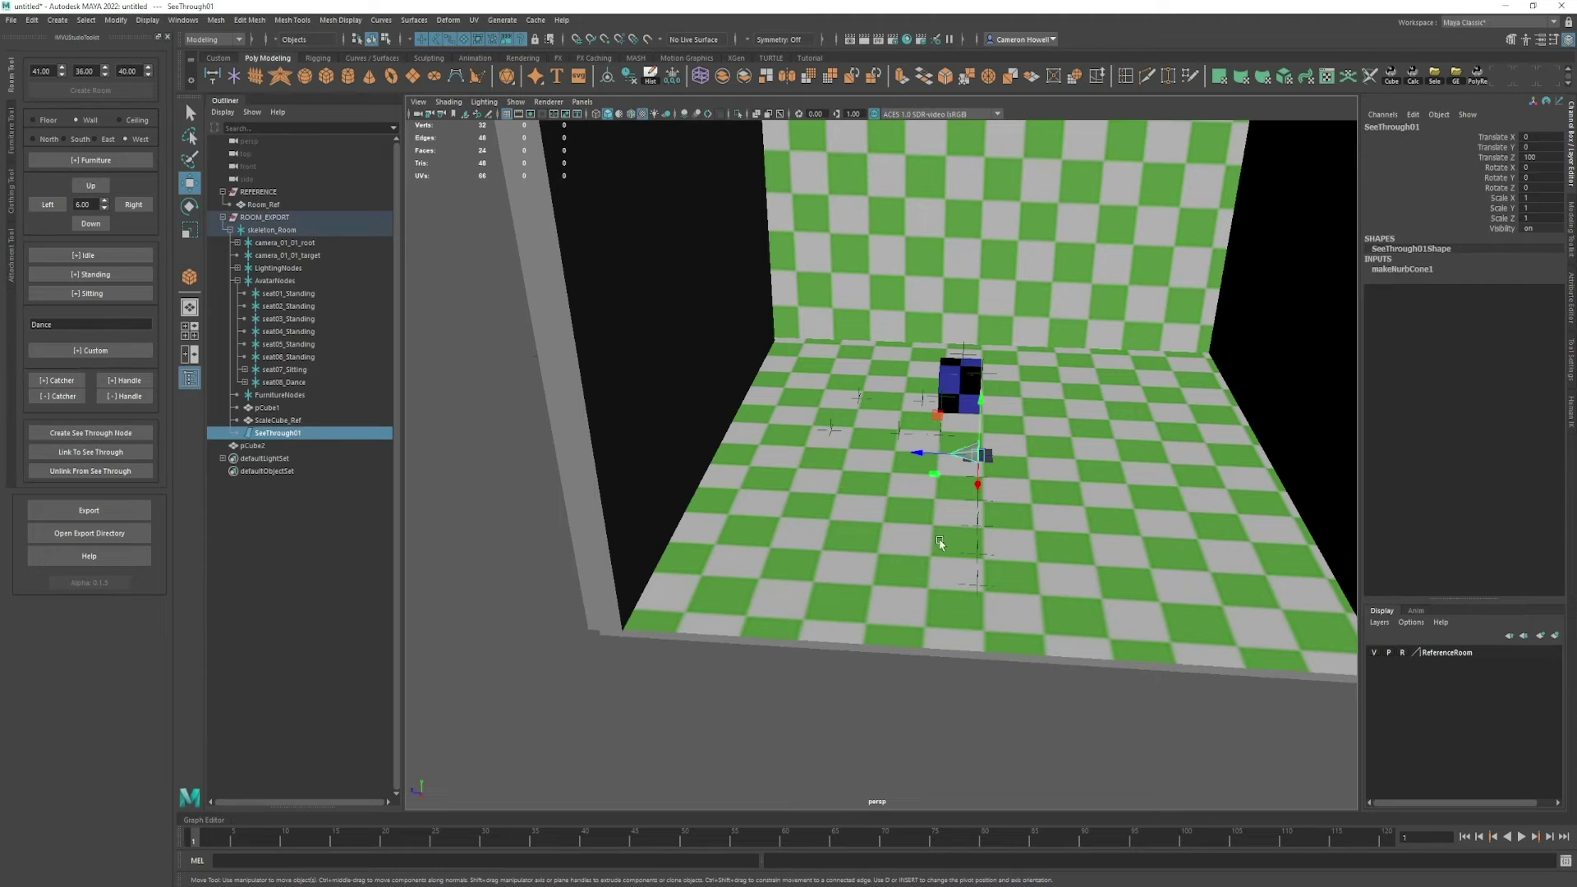
middle_click_drag(937, 555, 873, 581, "alt")
left_click_drag(873, 581, 900, 567, "alt")
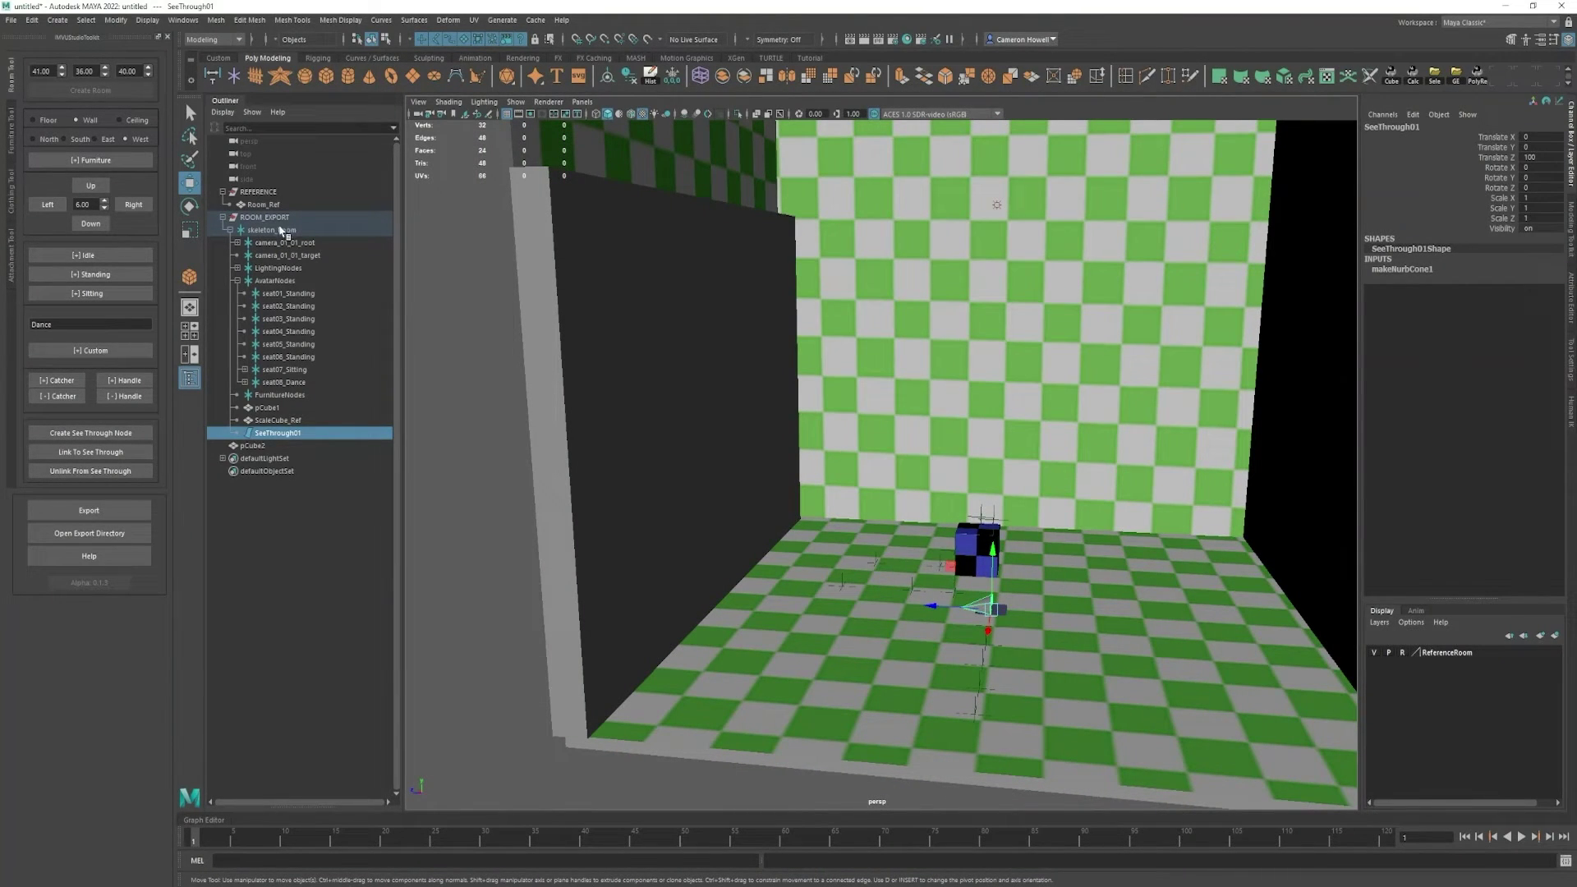
left_click(258, 192)
key("h")
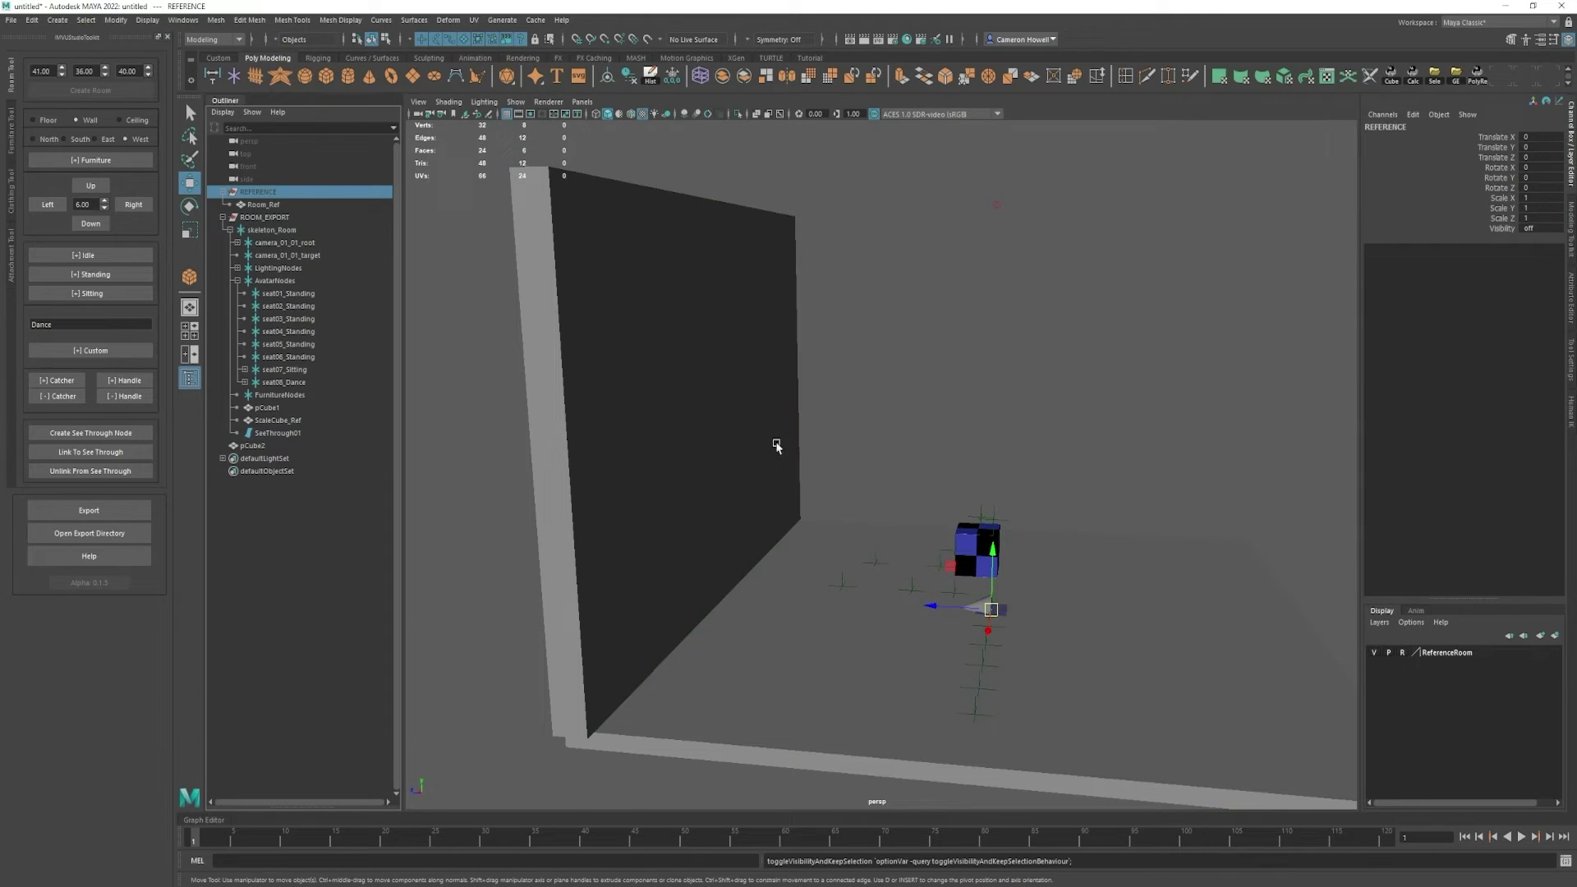
left_click_drag(951, 567, 942, 544)
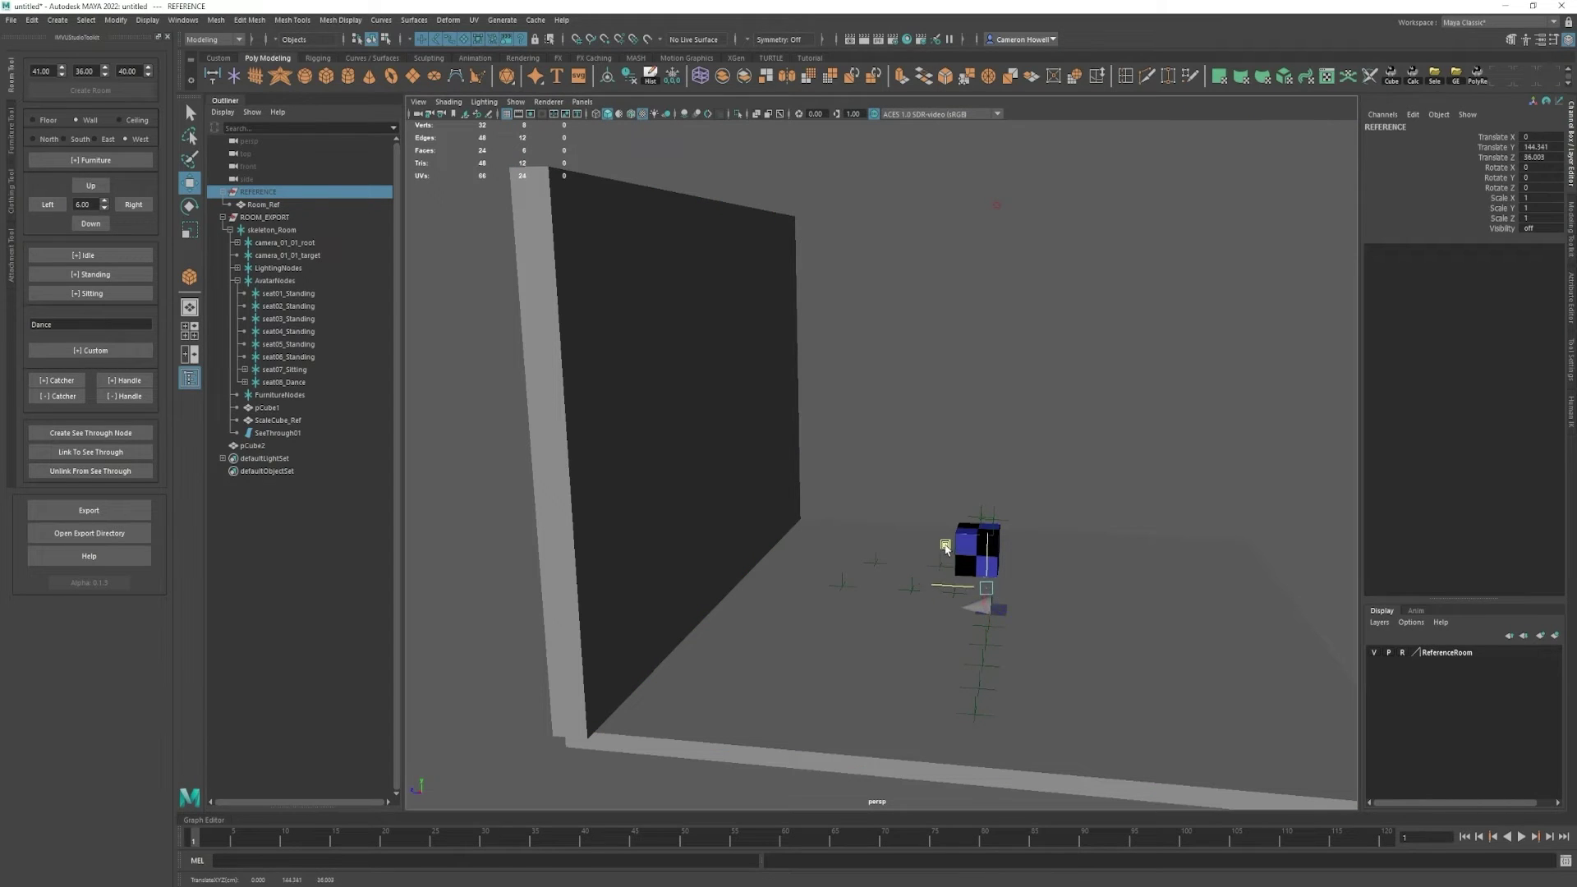
key("ctrl+z")
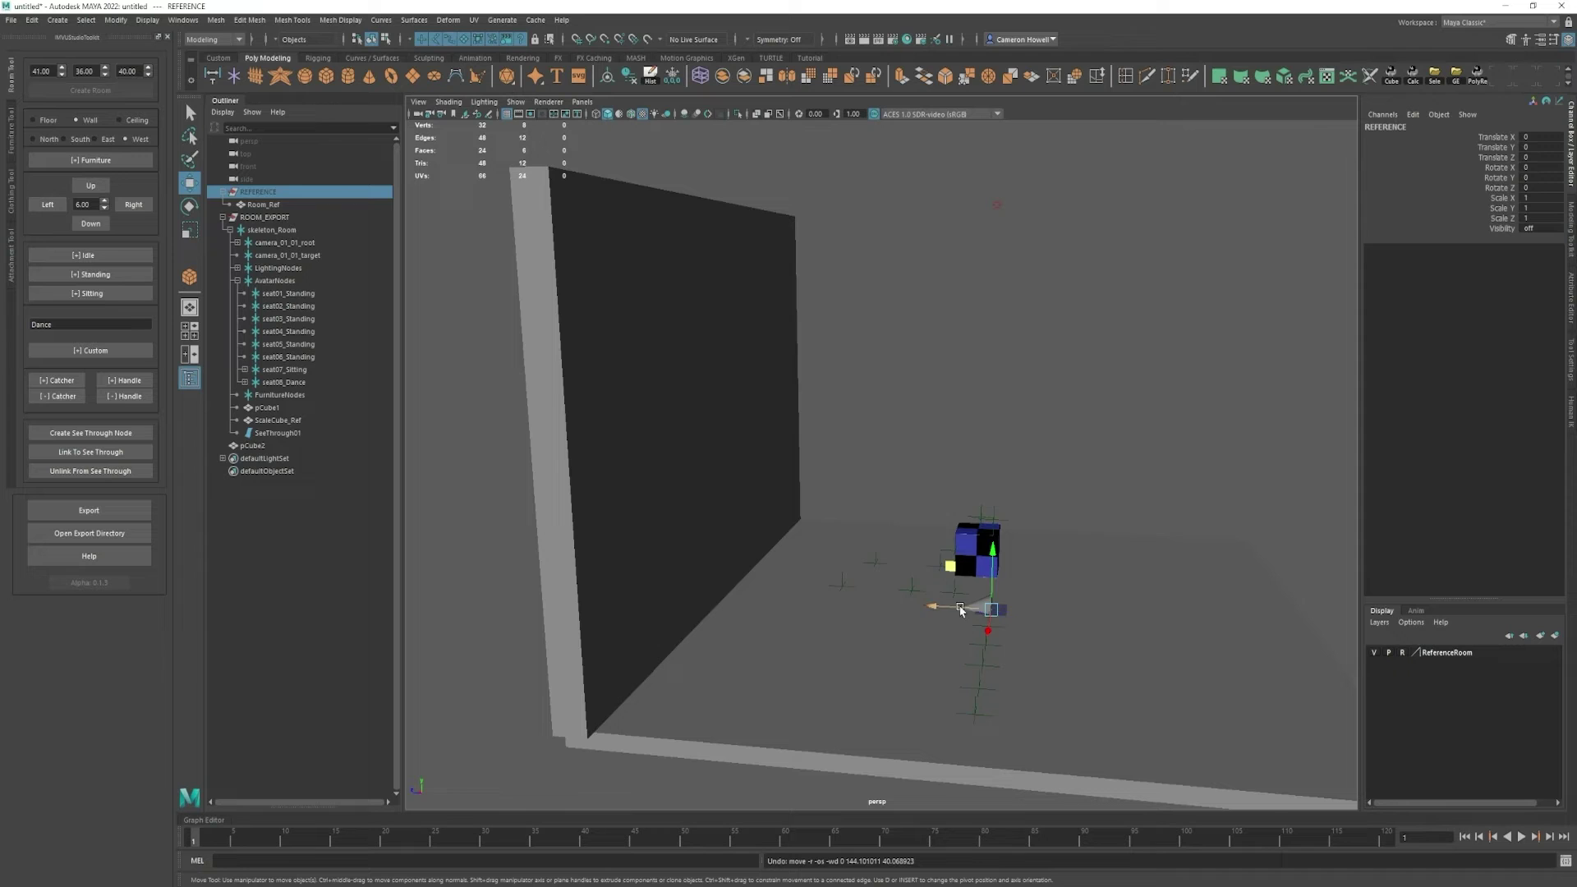
- Move the SeeThrough01 node up and towards the wall, to about Y 1110 and Z 1139
left_click(279, 433)
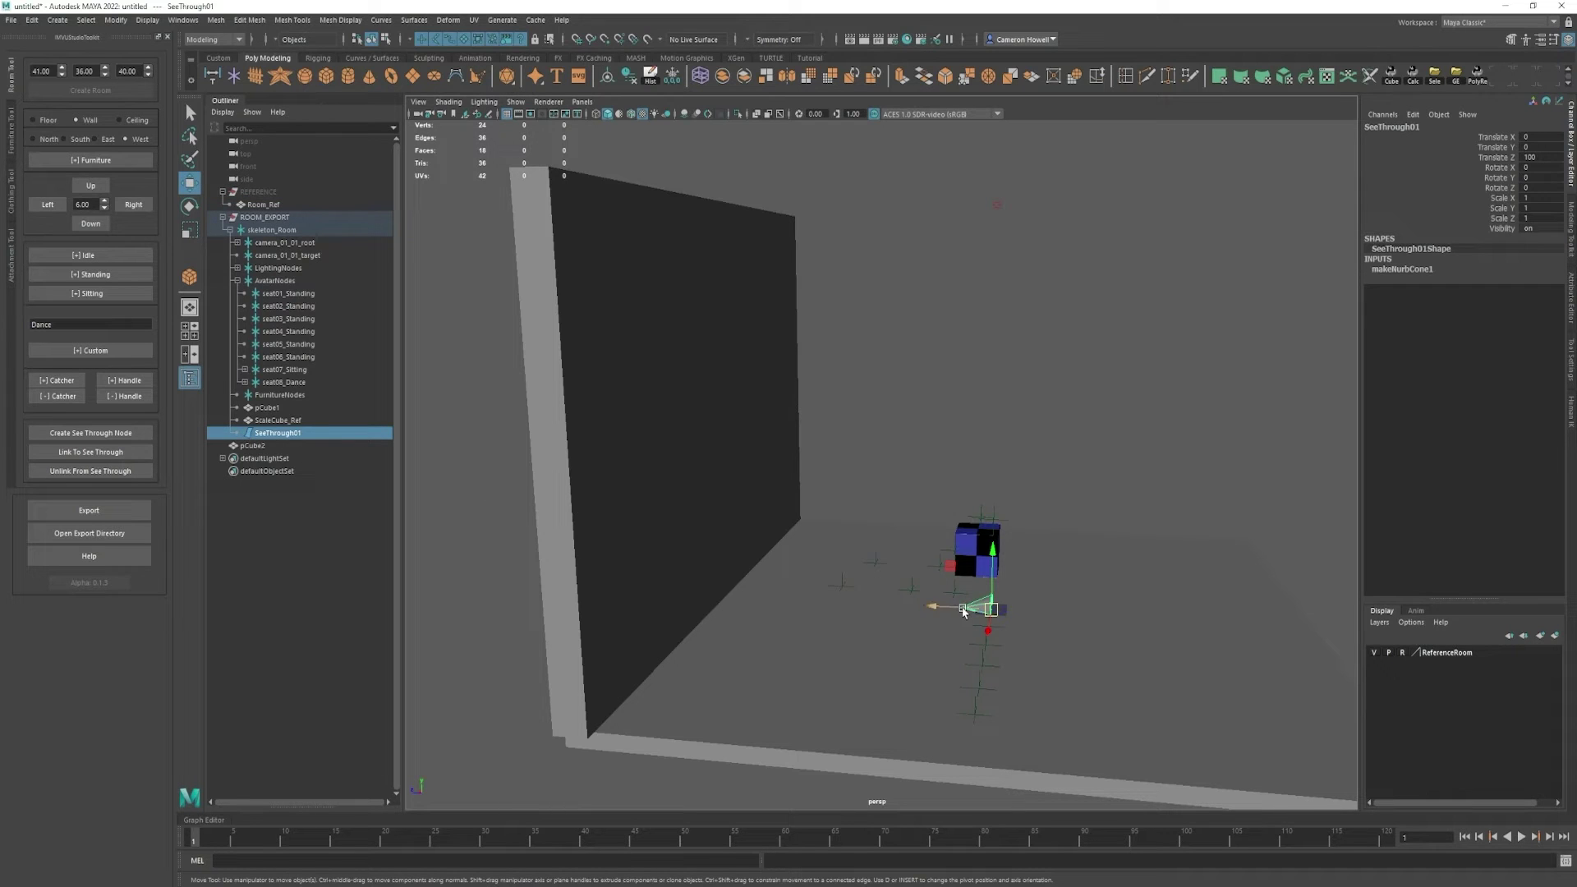
left_click_drag(990, 610, 819, 434)
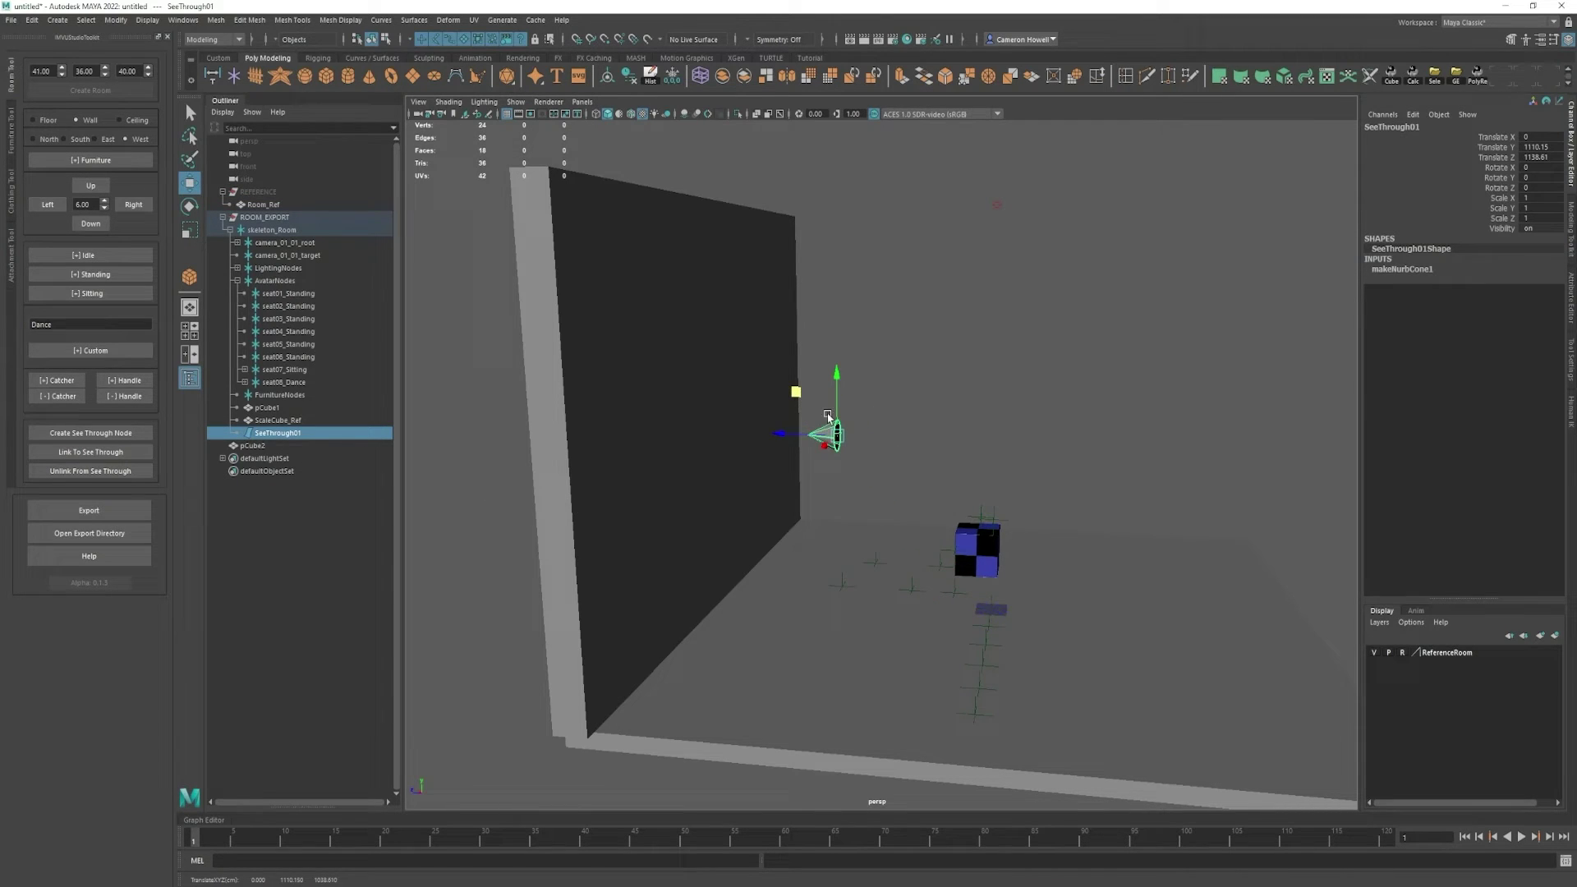
middle_click_drag(801, 416, 873, 498, "alt")
right_click_drag(872, 499, 936, 532, "alt")
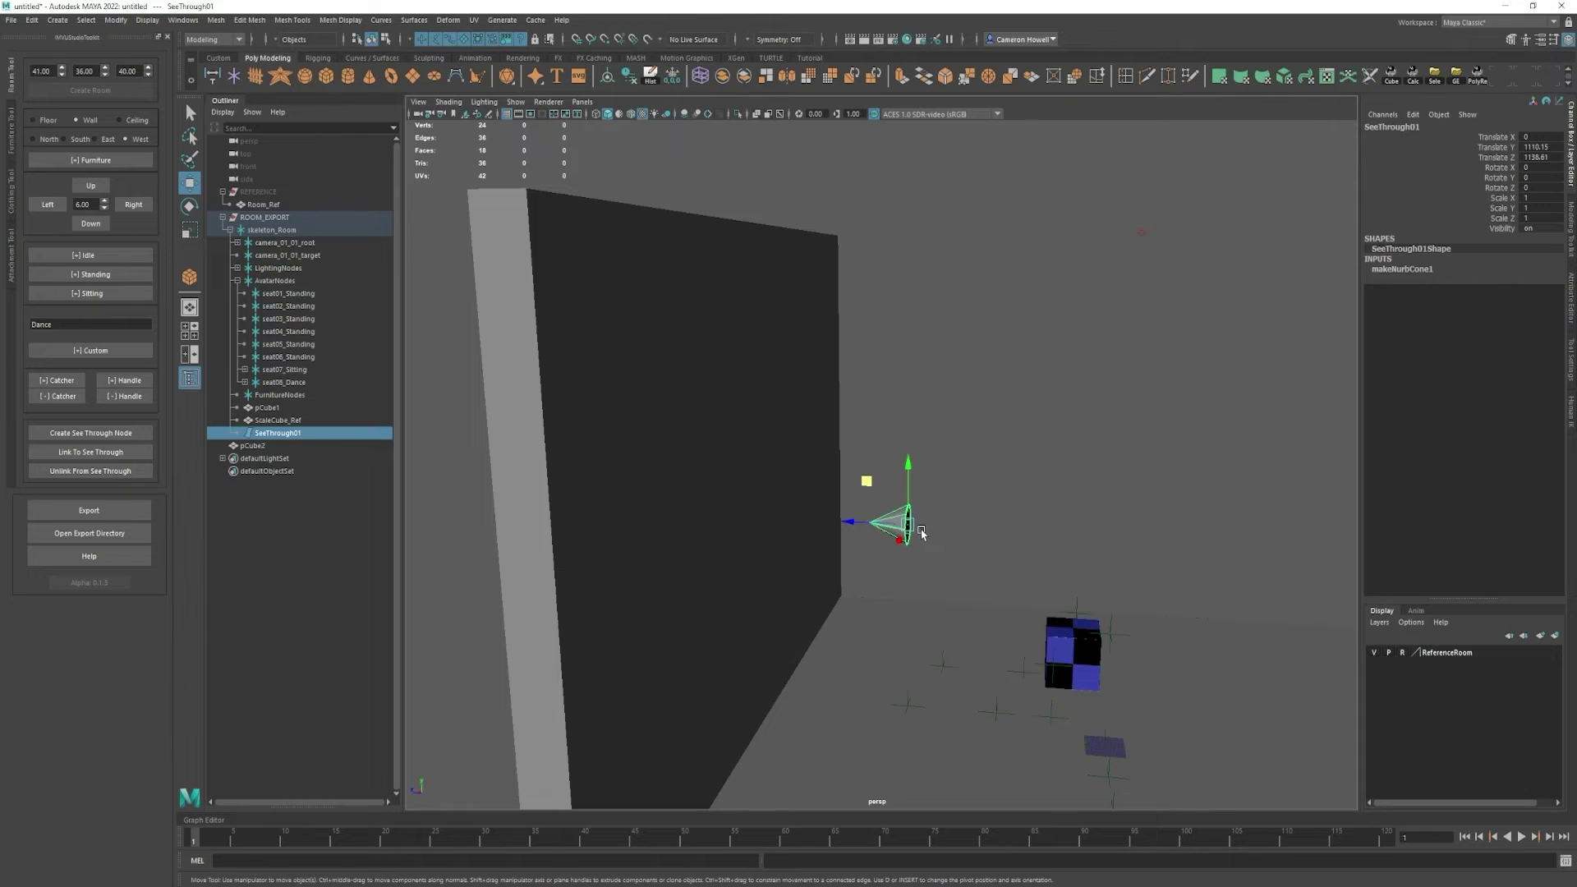
- Rotate the SeeThrough01 cone -180 degrees about X and move it against the wall at about Z 1924
left_click_drag(922, 531, 929, 531, "alt")
key("e")
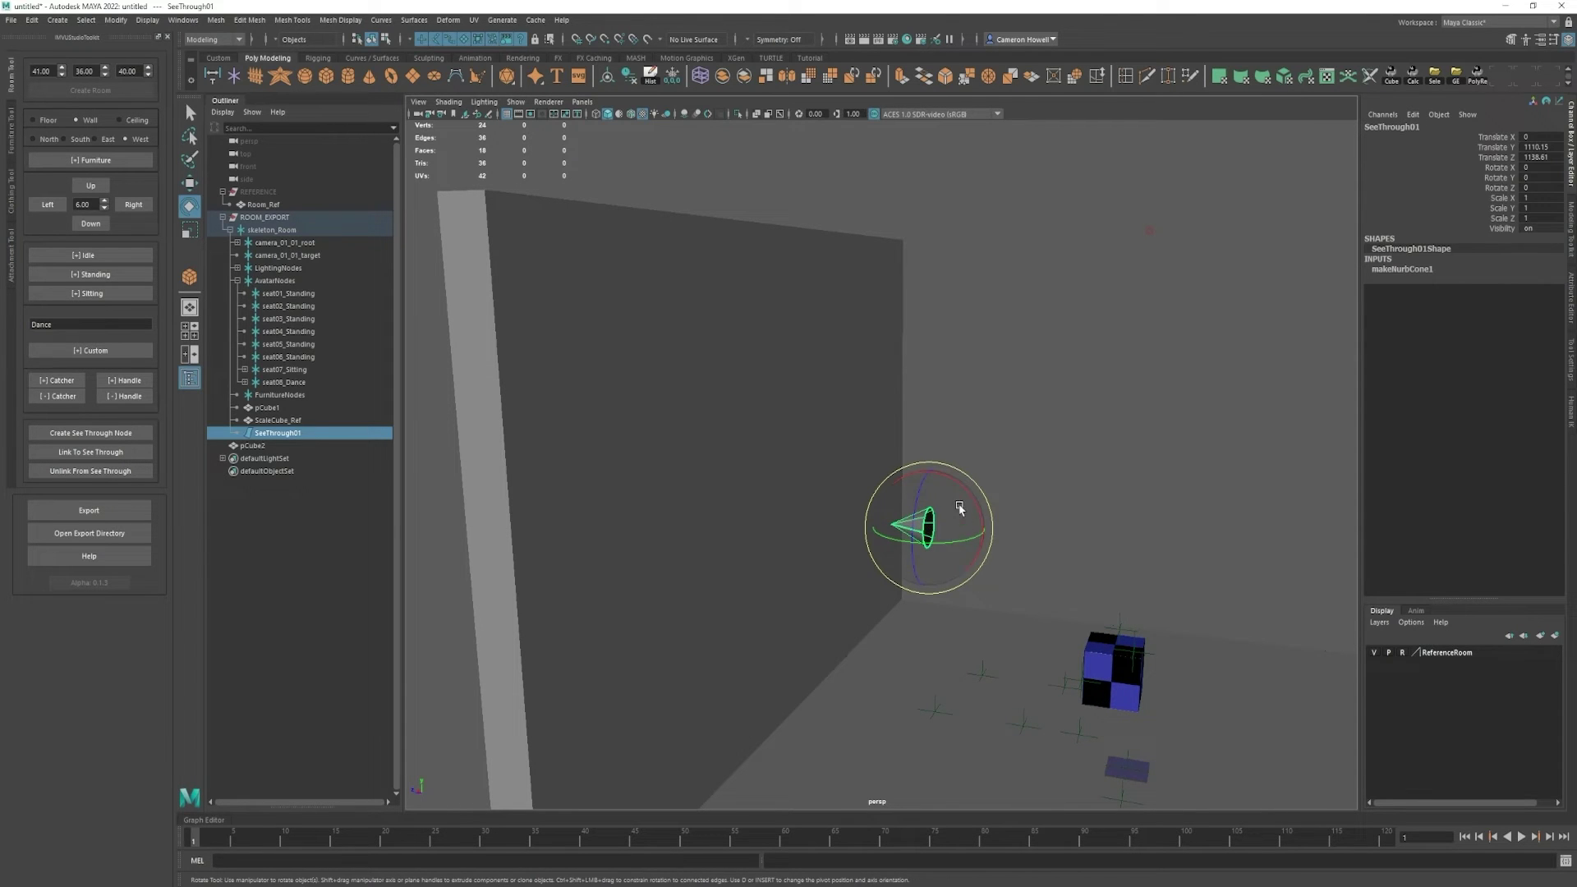
left_click_drag(943, 476, 977, 669)
key("w")
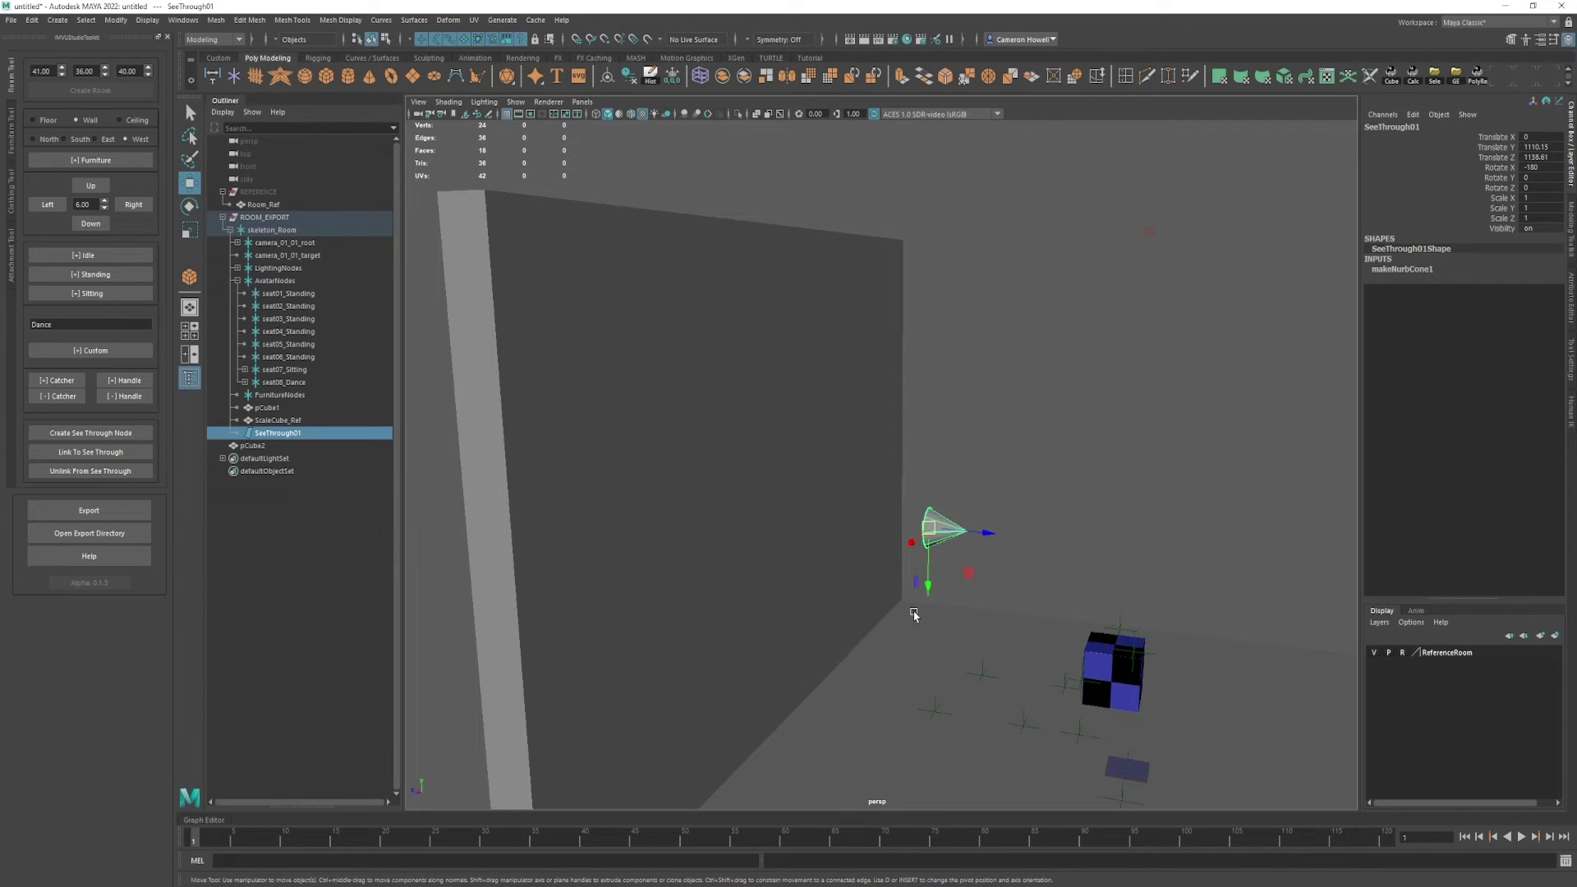
left_click_drag(919, 616, 944, 596, "alt")
left_click_drag(946, 539, 604, 506)
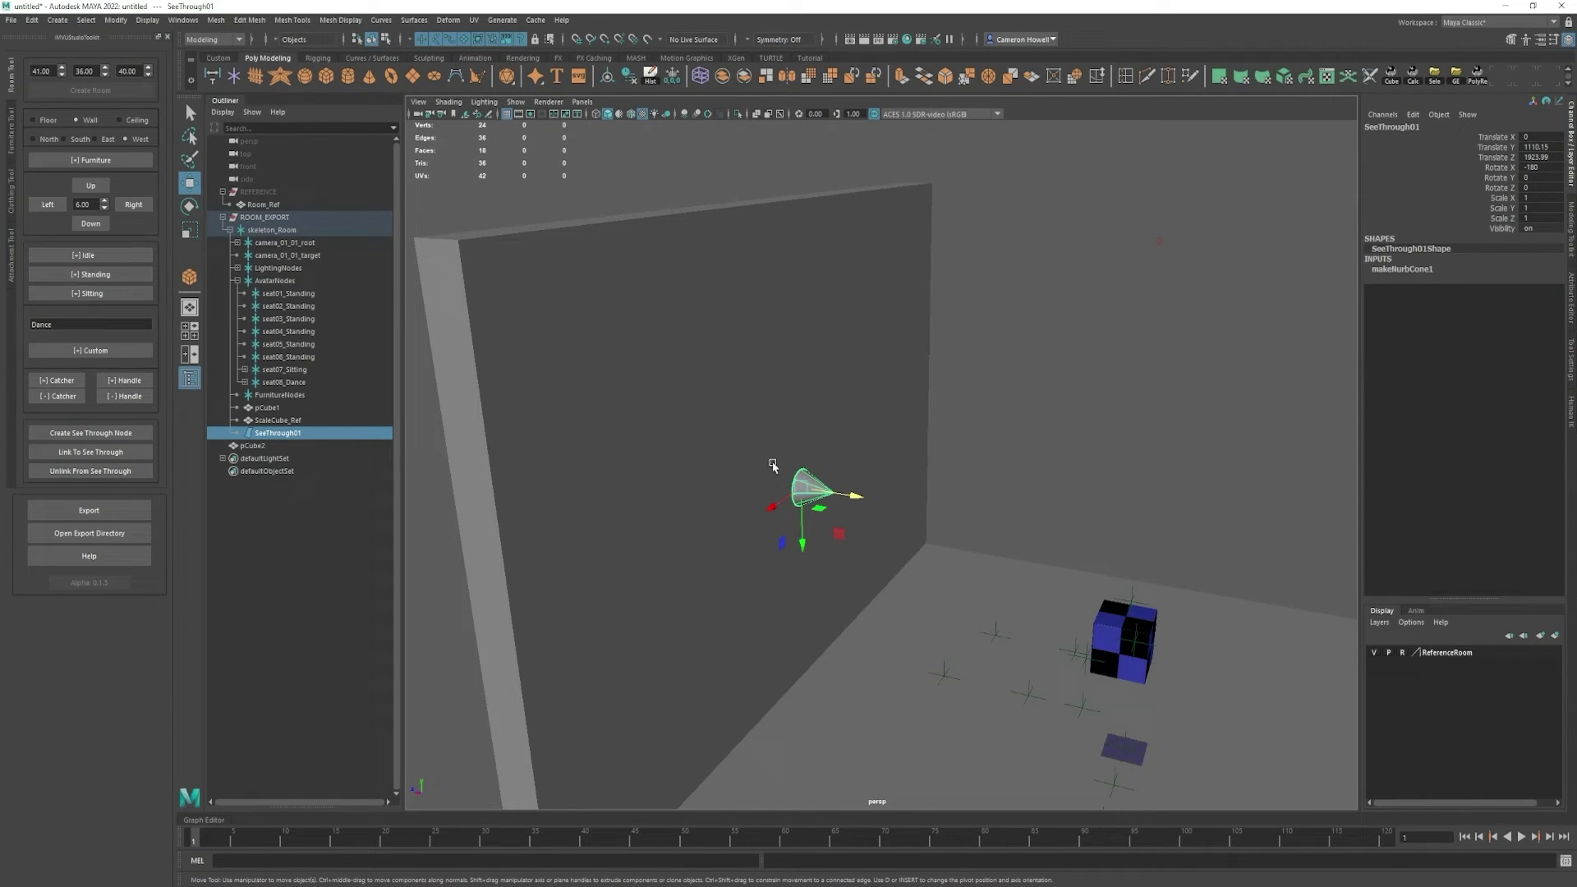
- Link the wall pCube2 to the SeeThrough01 node and clear the selection
left_click_drag(781, 506, 897, 483, "alt")
left_click(856, 362, "shift")
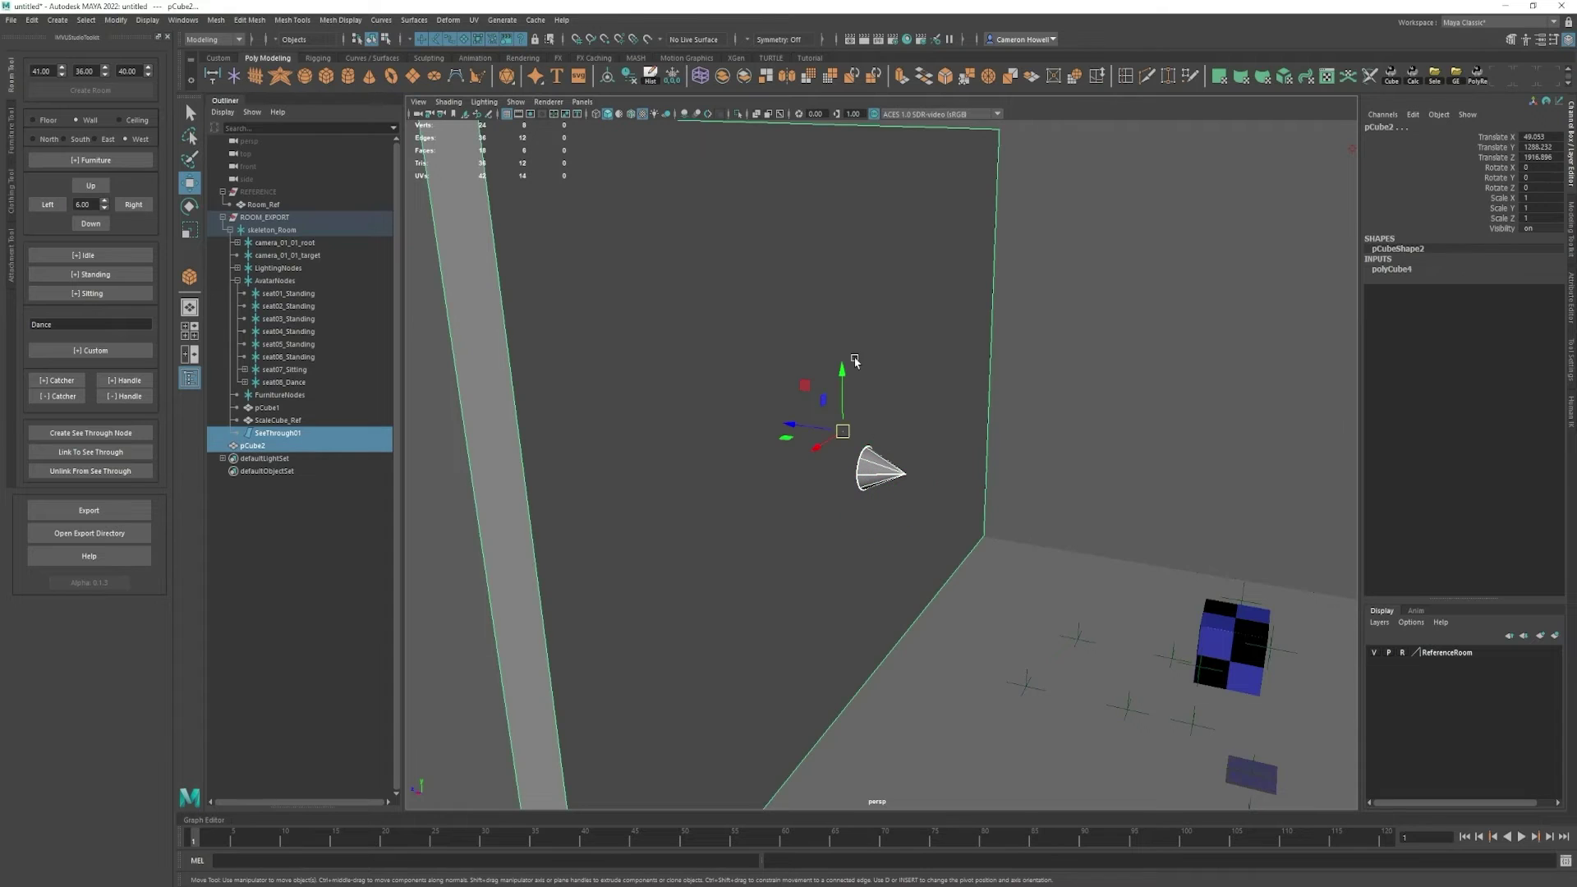
left_click(78, 455)
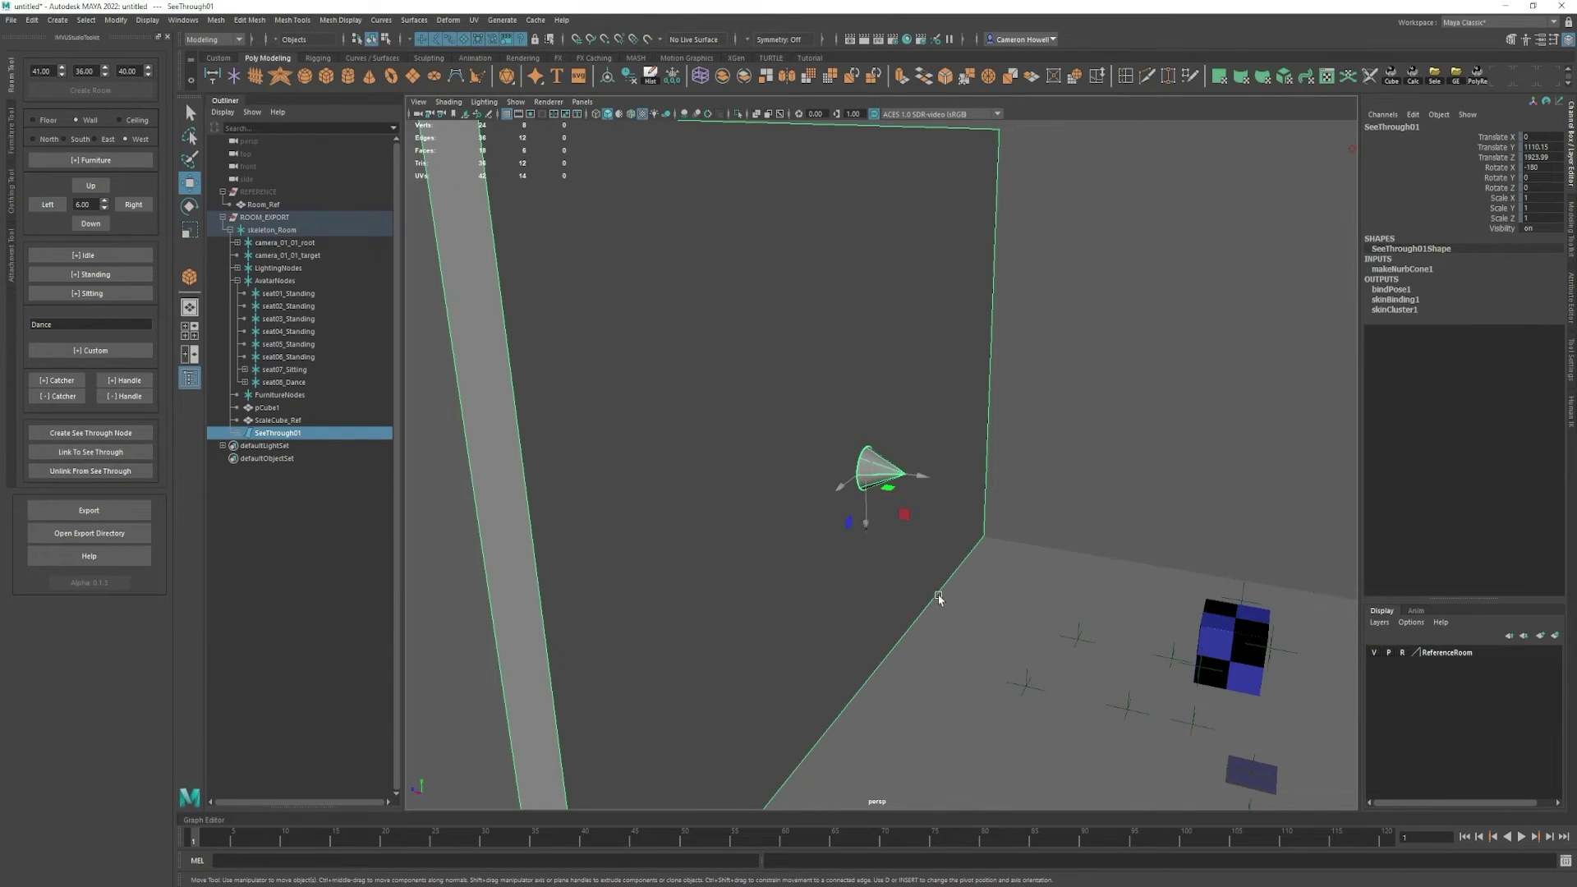
left_click_drag(936, 599, 786, 465, "alt")
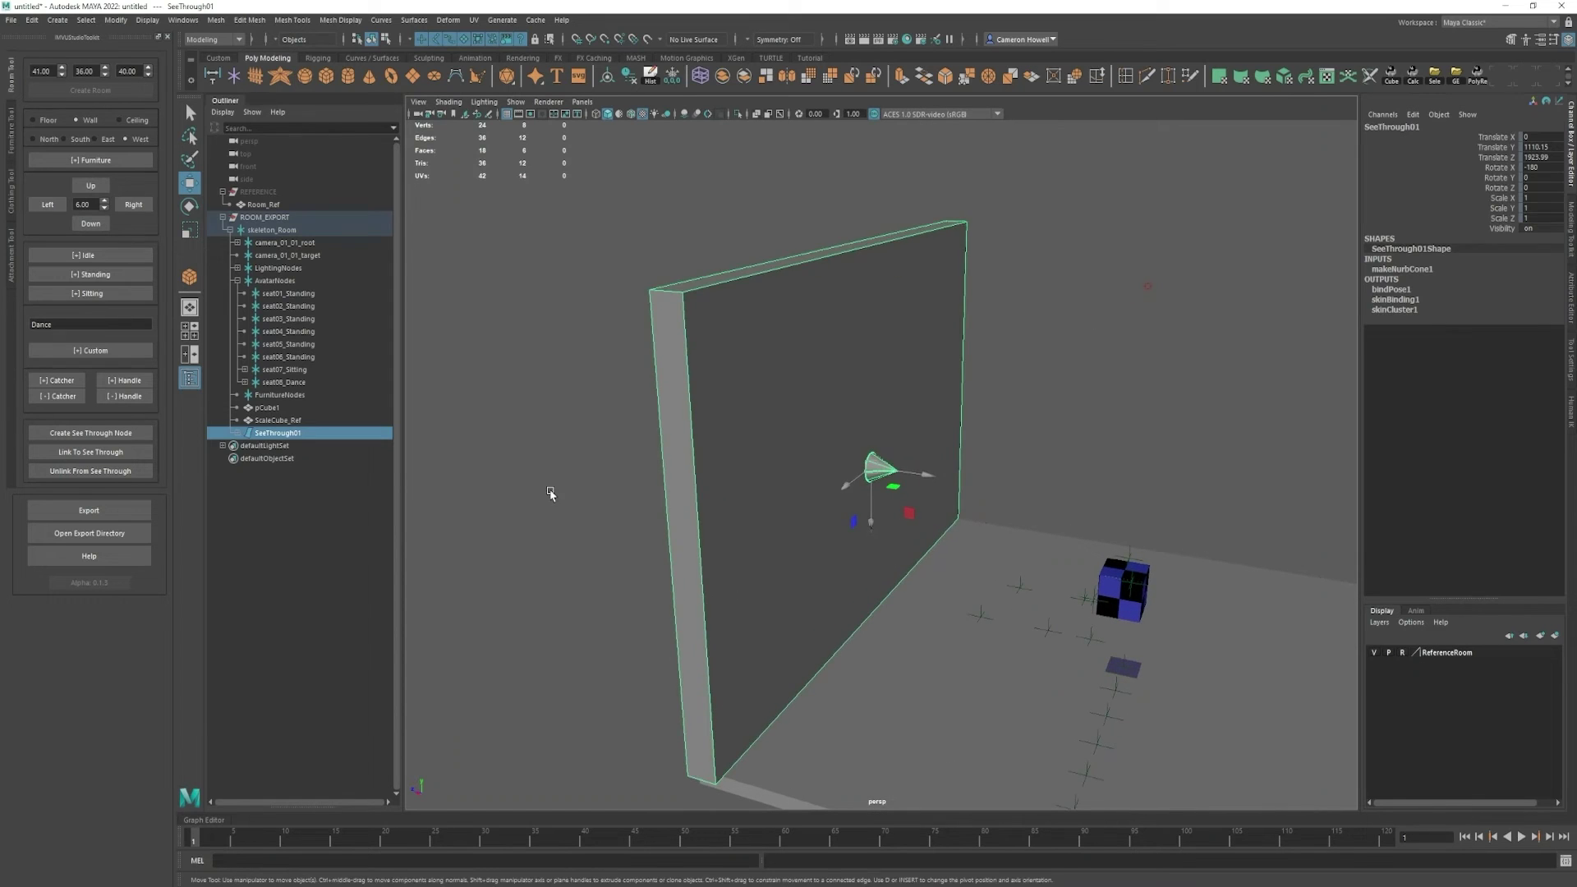
left_click(561, 550)
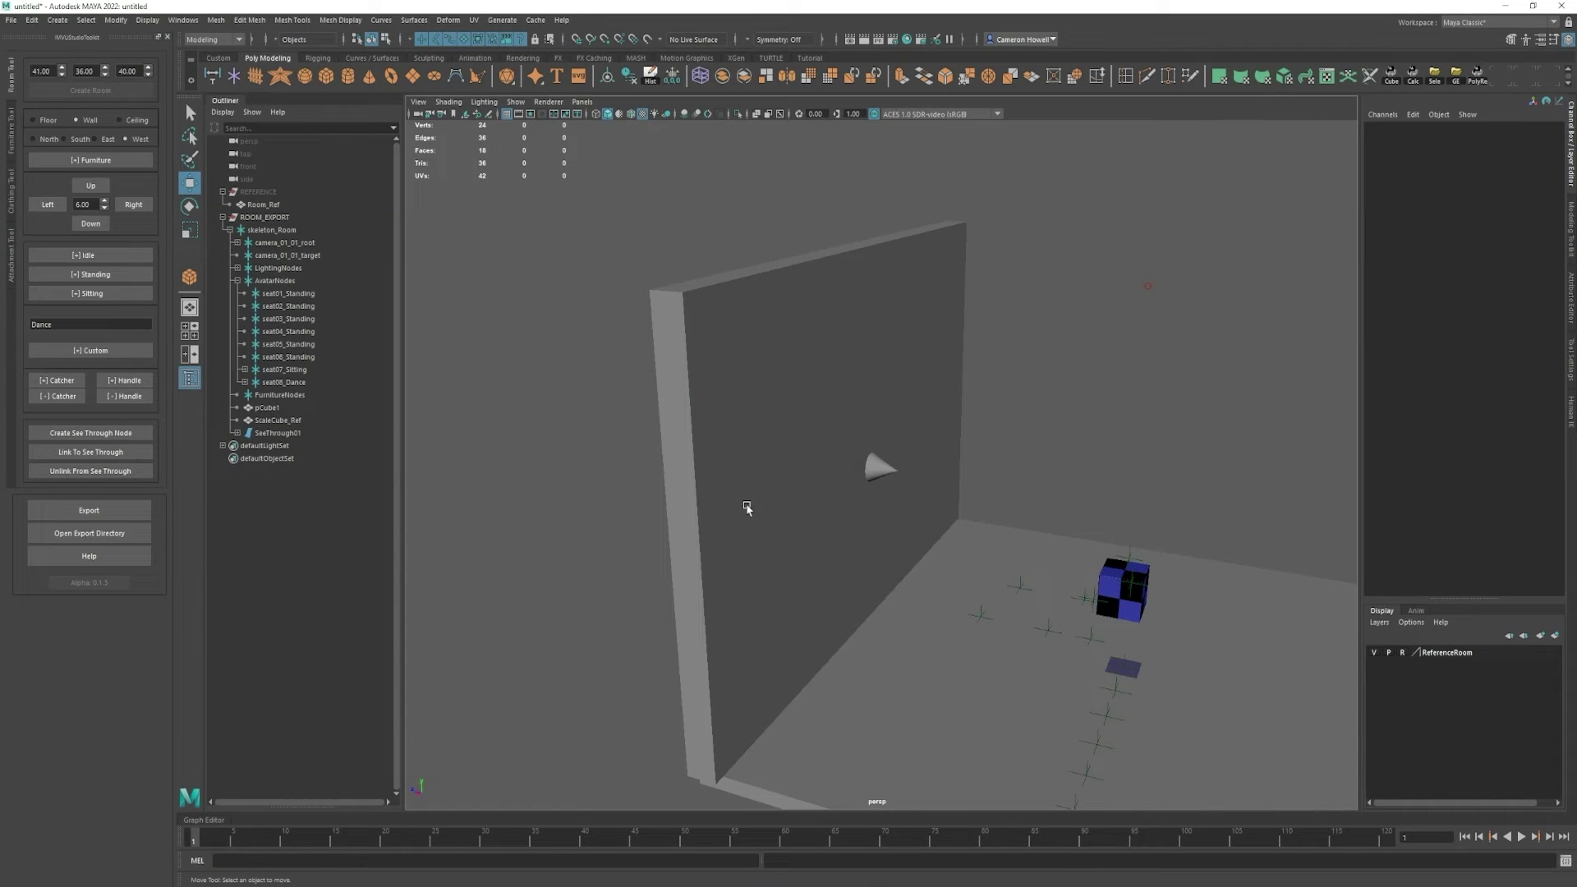
- Unlink the wall pCube2 from the see-through node and link it to SeeThrough01 again
left_click(761, 406)
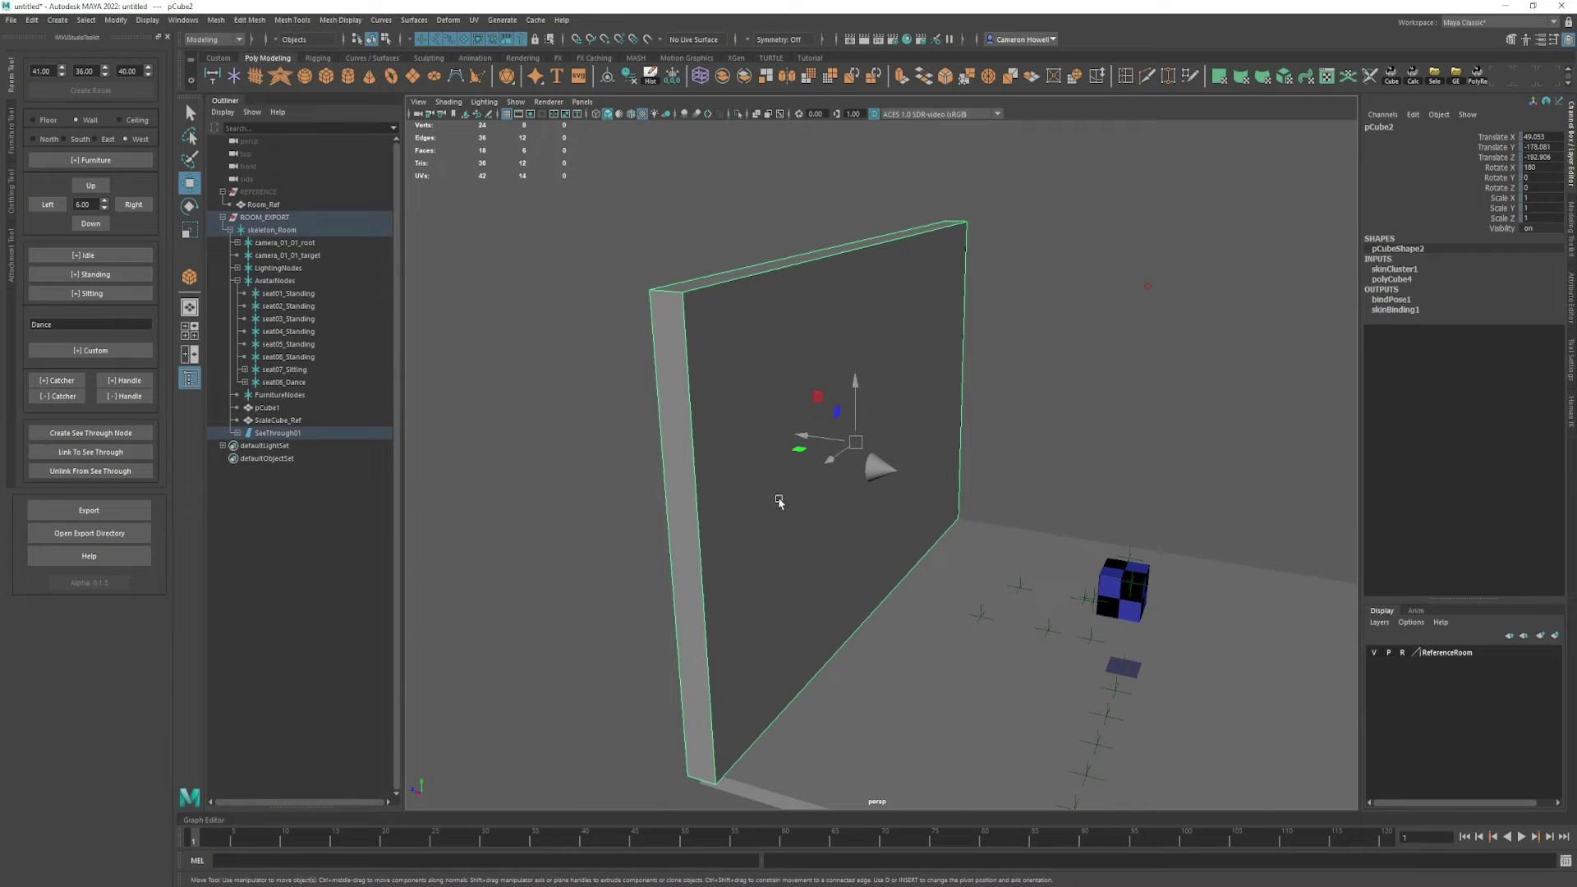
left_click(94, 472)
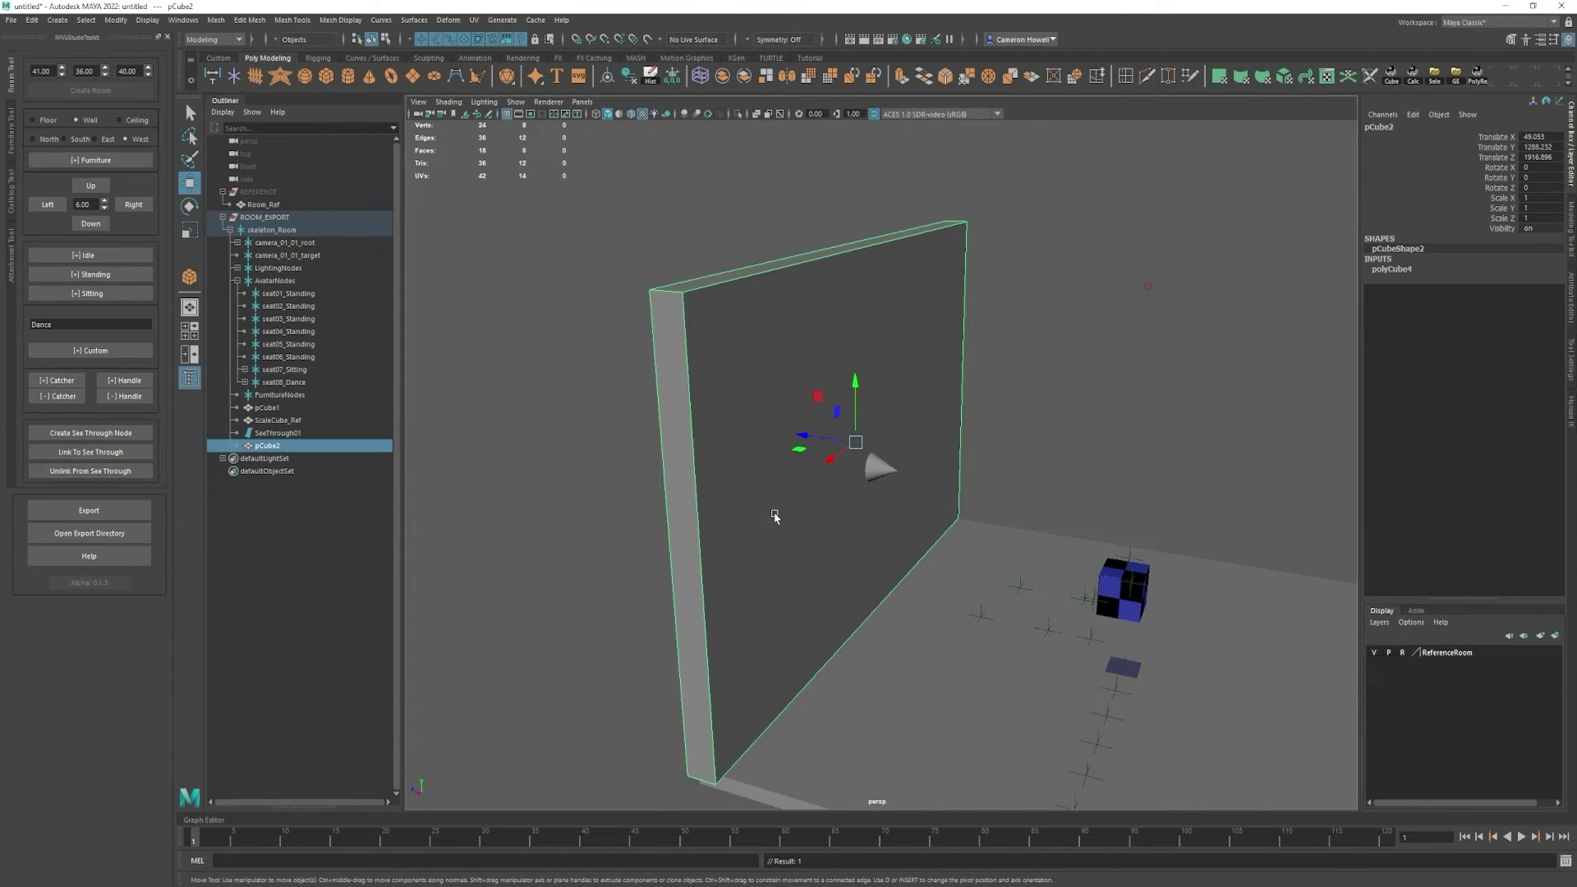
left_click(891, 469)
left_click(781, 457, "shift")
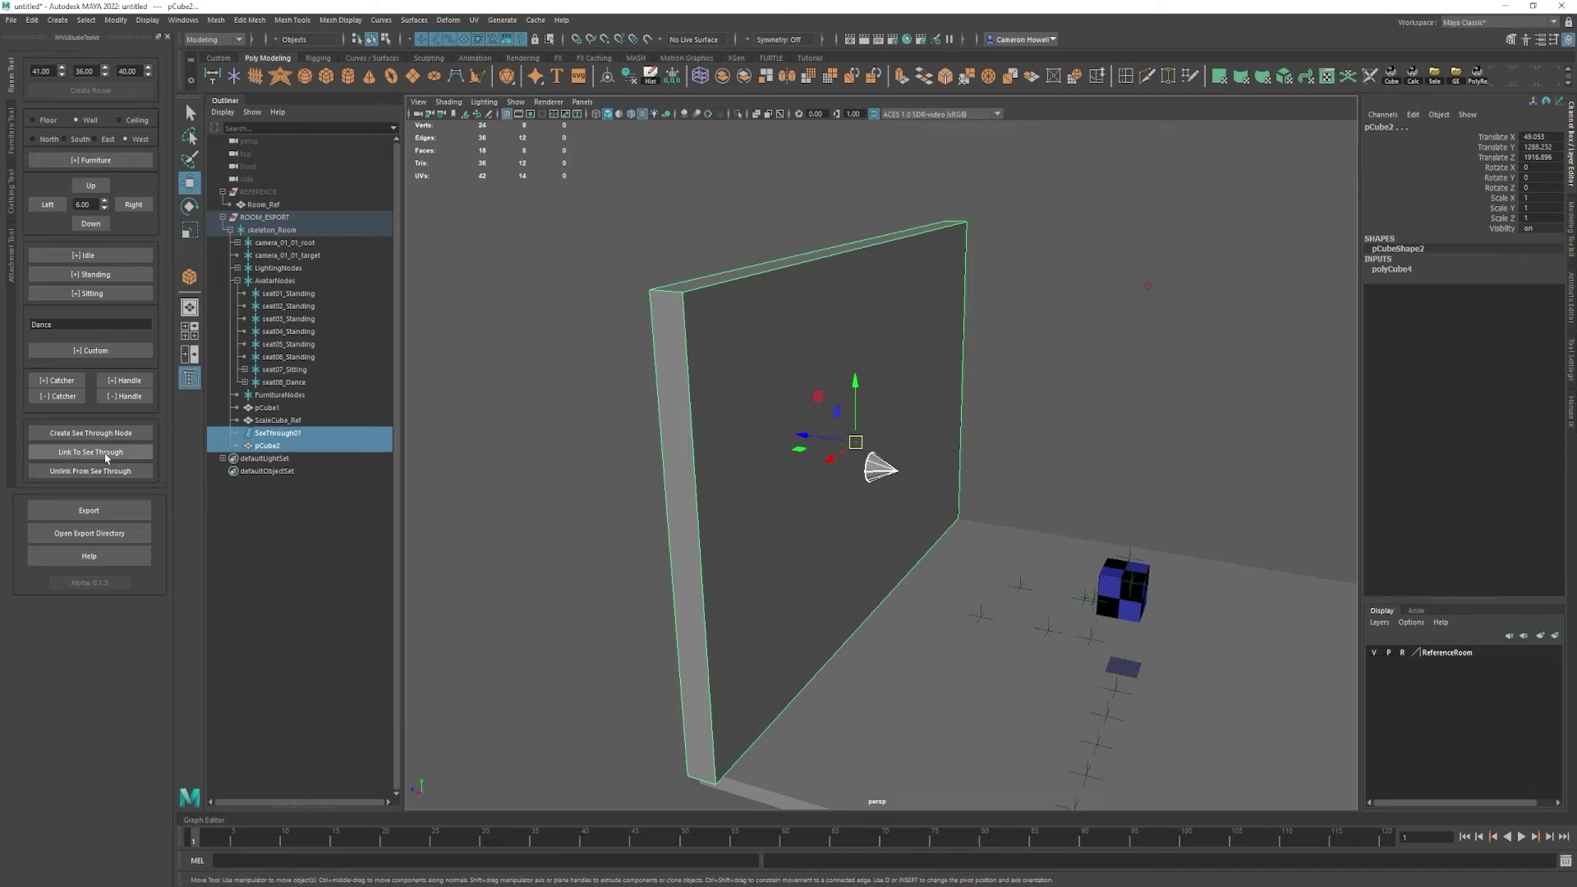
left_click(106, 452)
left_click(1131, 478)
- Save the scene to the Desktop as a Maya Binary file named TutorialRoom
left_click_drag(1137, 514, 932, 424, "alt")
key("q")
key("ctrl+s")
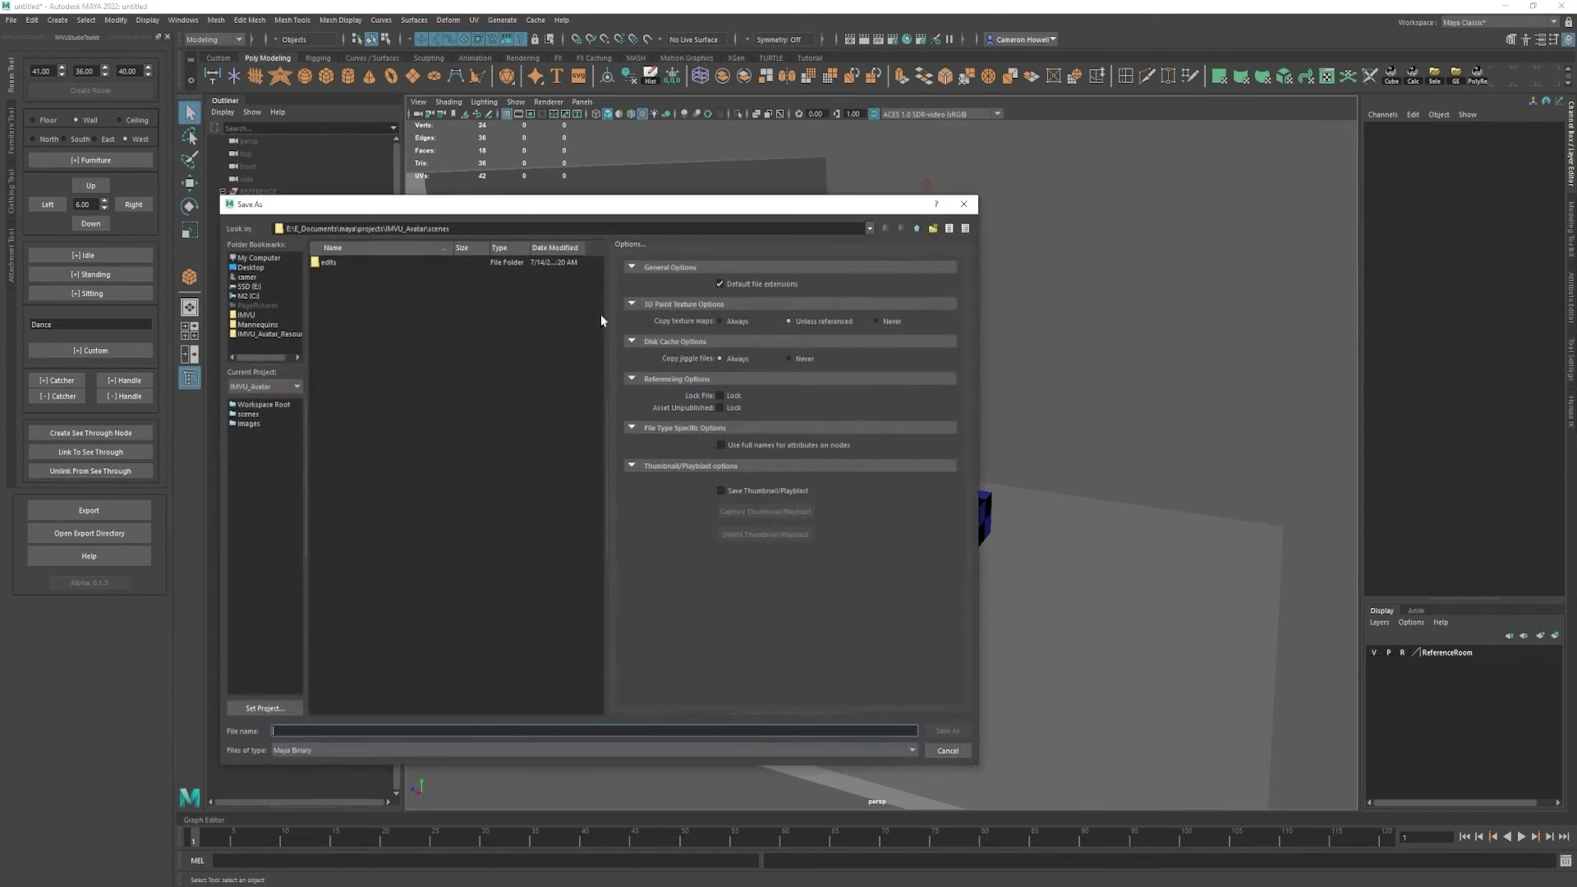
left_click(250, 268)
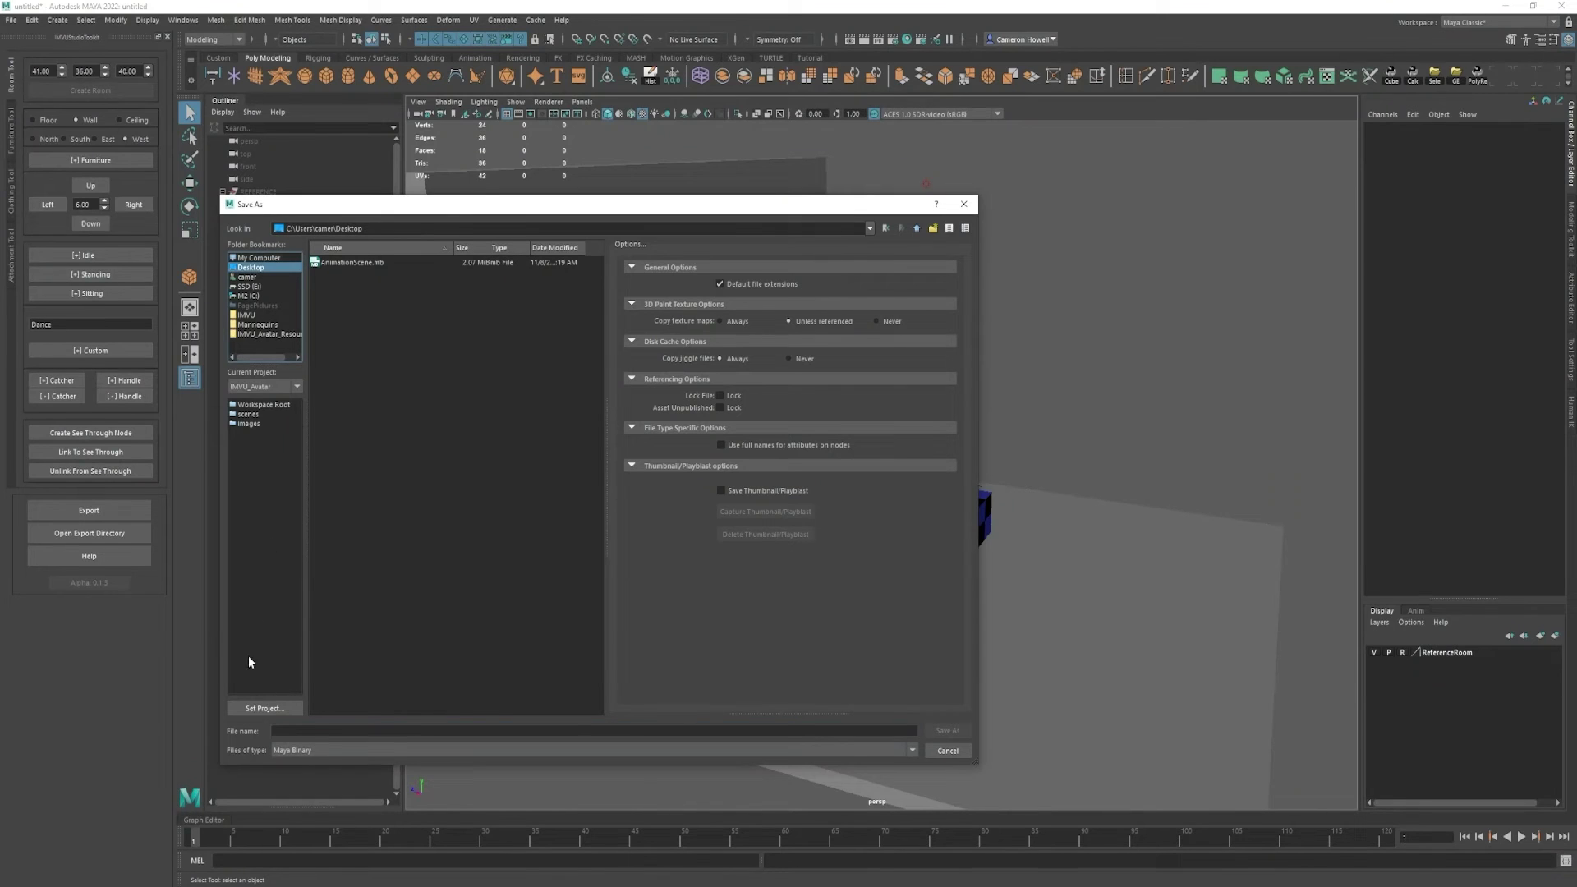
left_click(293, 731)
type("TutorialRoom")
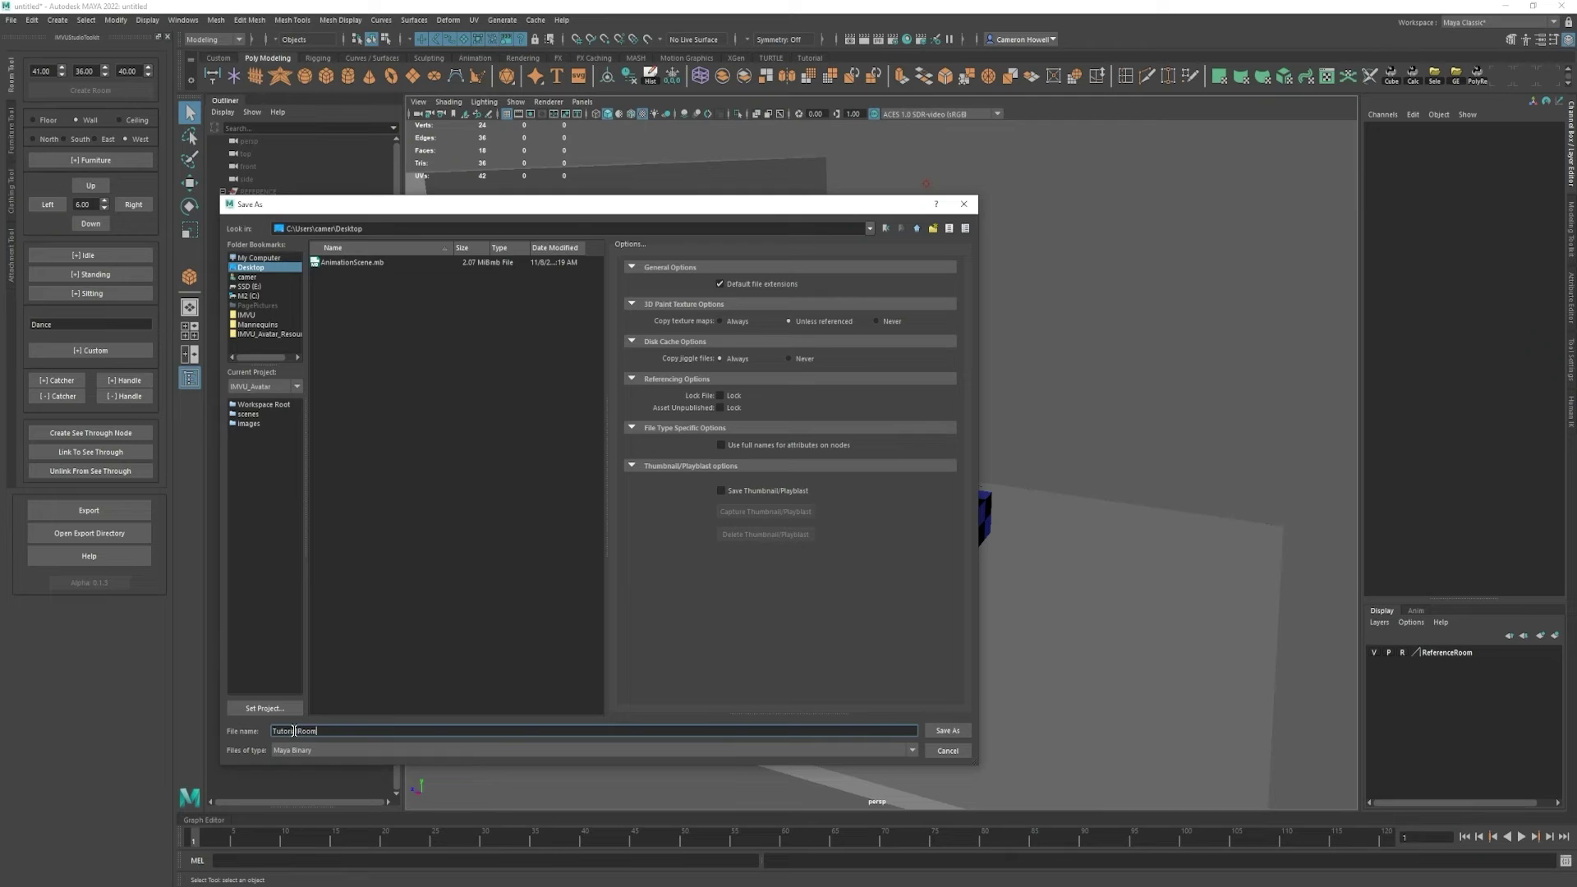
key("Return")
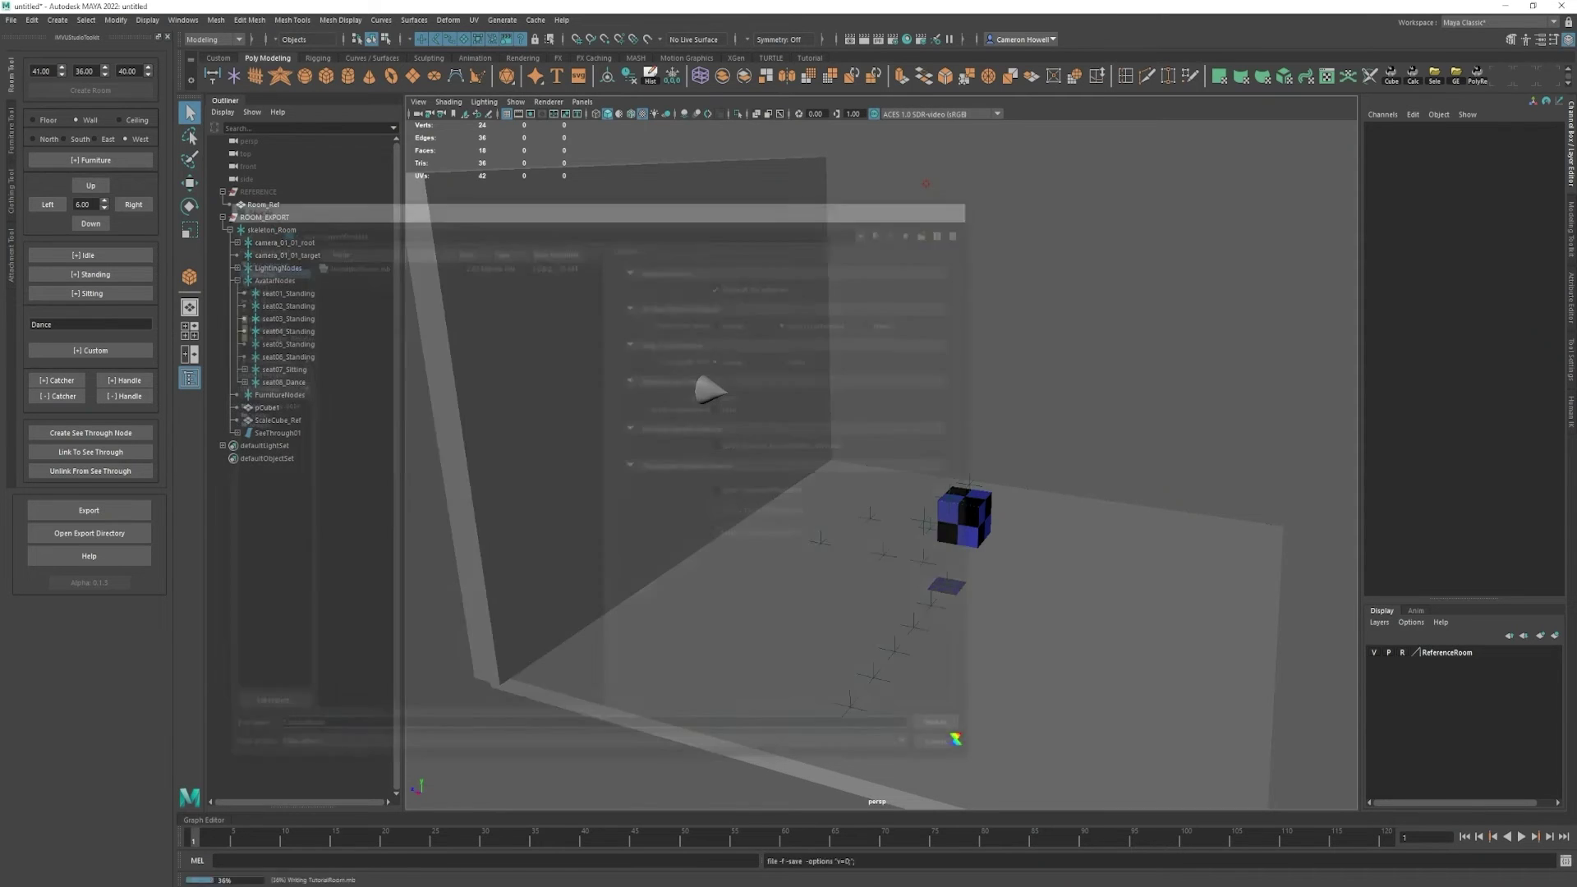
- Export the room as FBX, check the file in the export directory and close that folder
key("w")
left_click(106, 516)
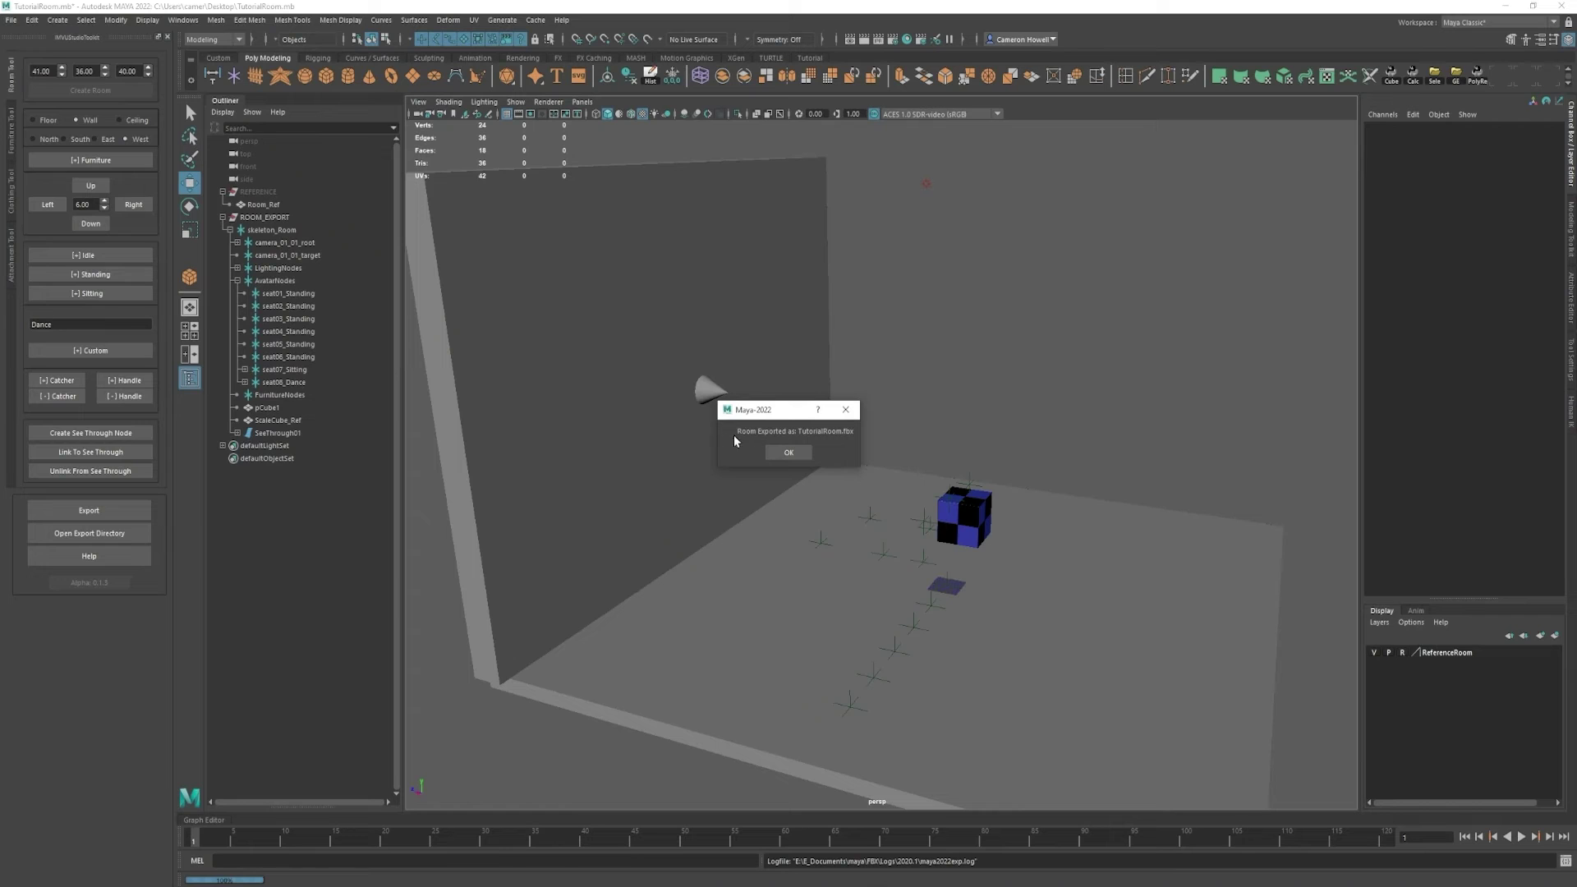
left_click(789, 452)
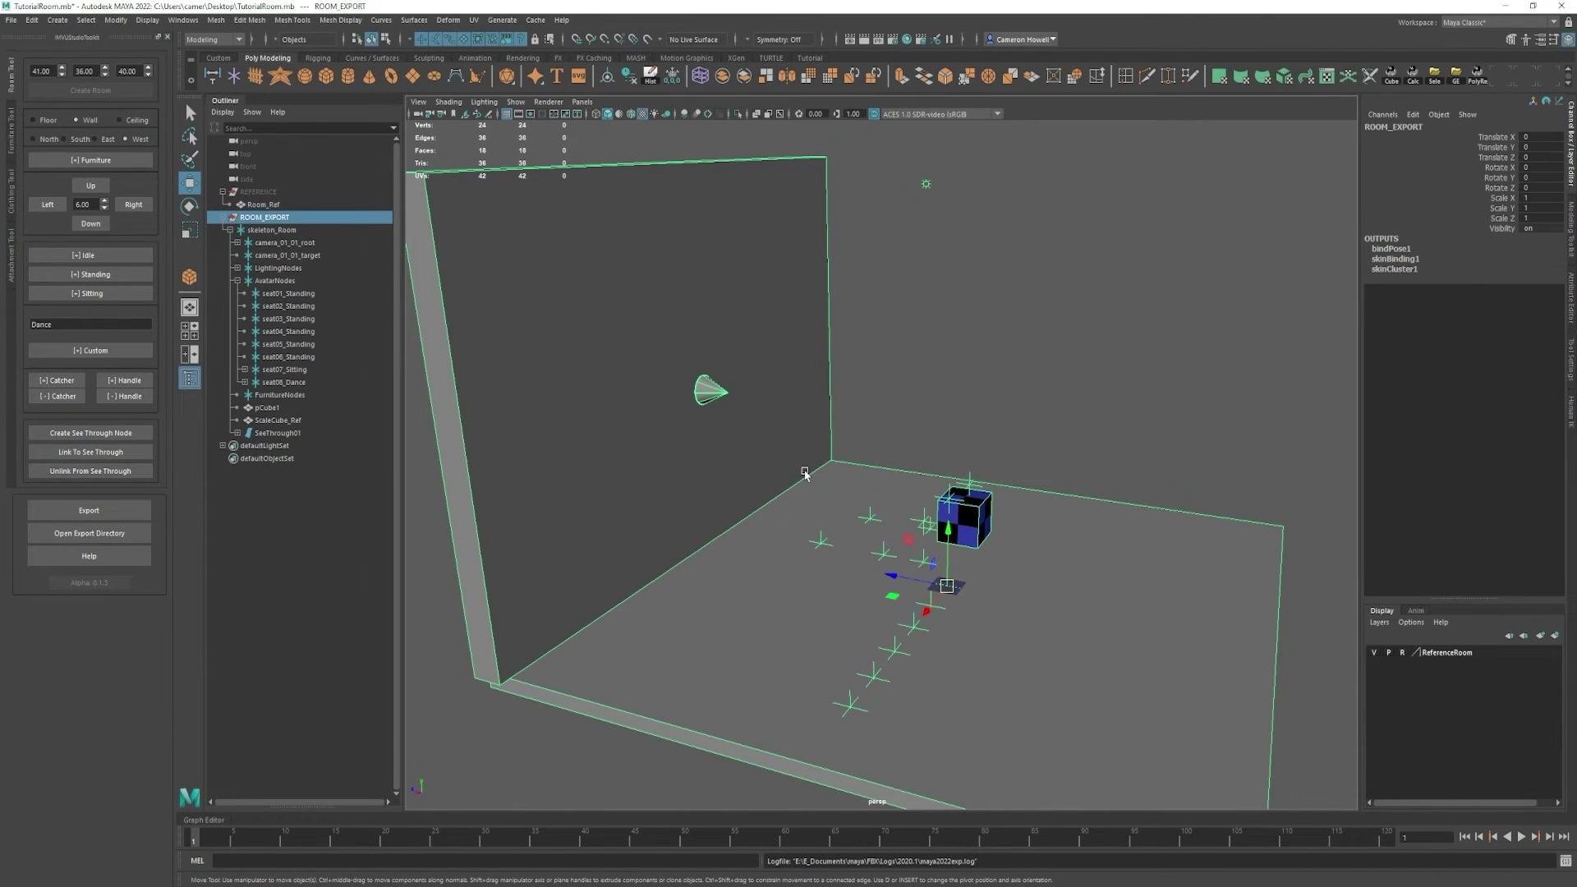
left_click(90, 533)
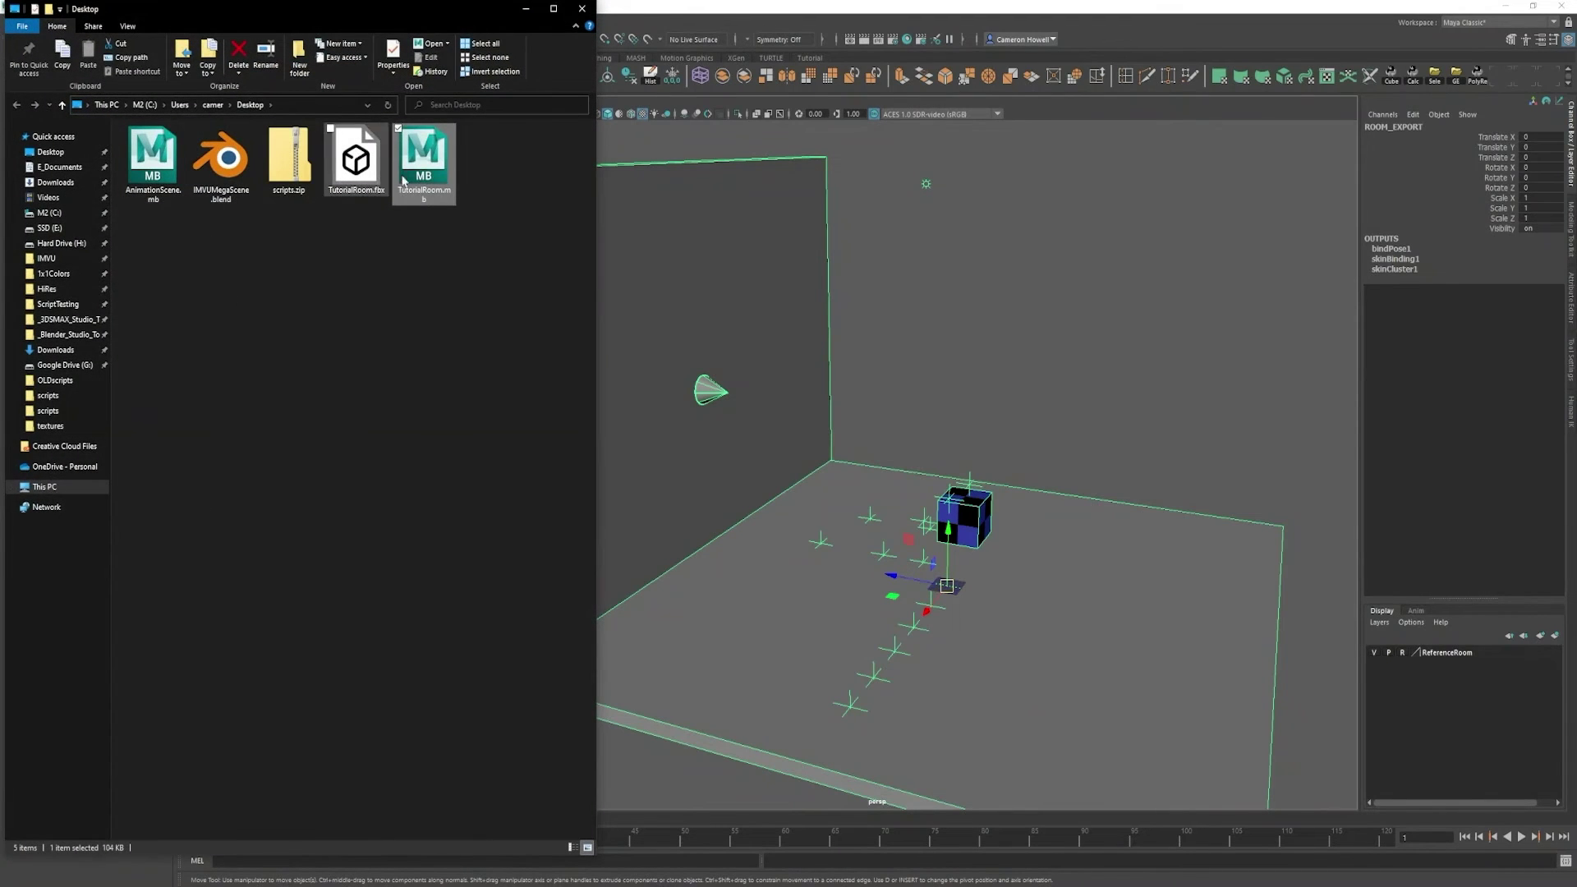
left_click(581, 9)
- Switch to IMVU Studio and derive a new room product from Example 3D Scene in the Rooms category
key("super")
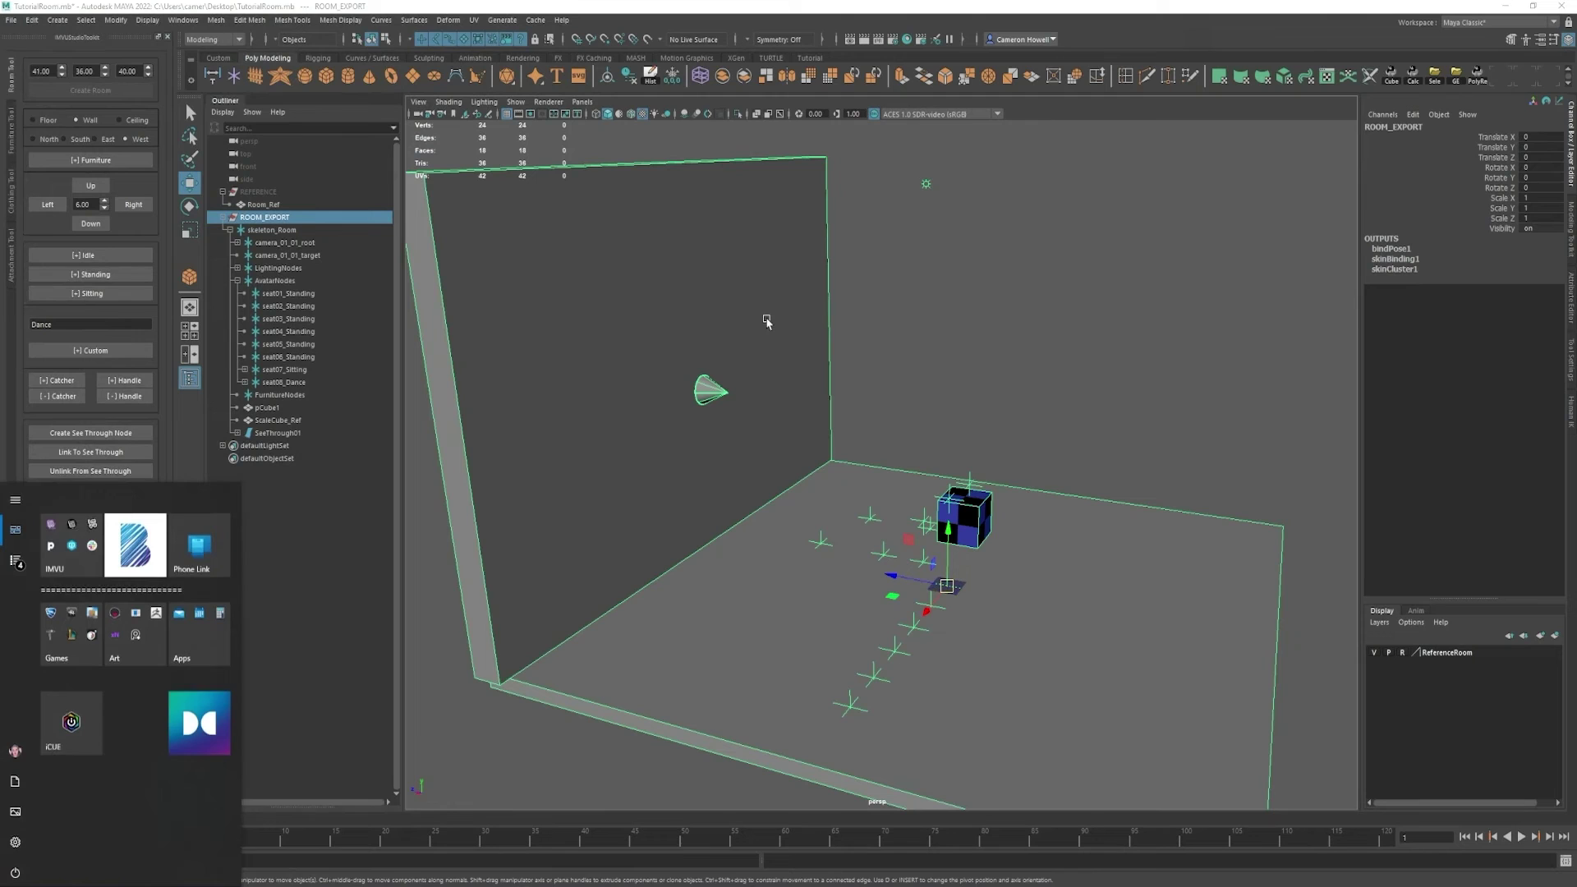
type("stu")
key("Return")
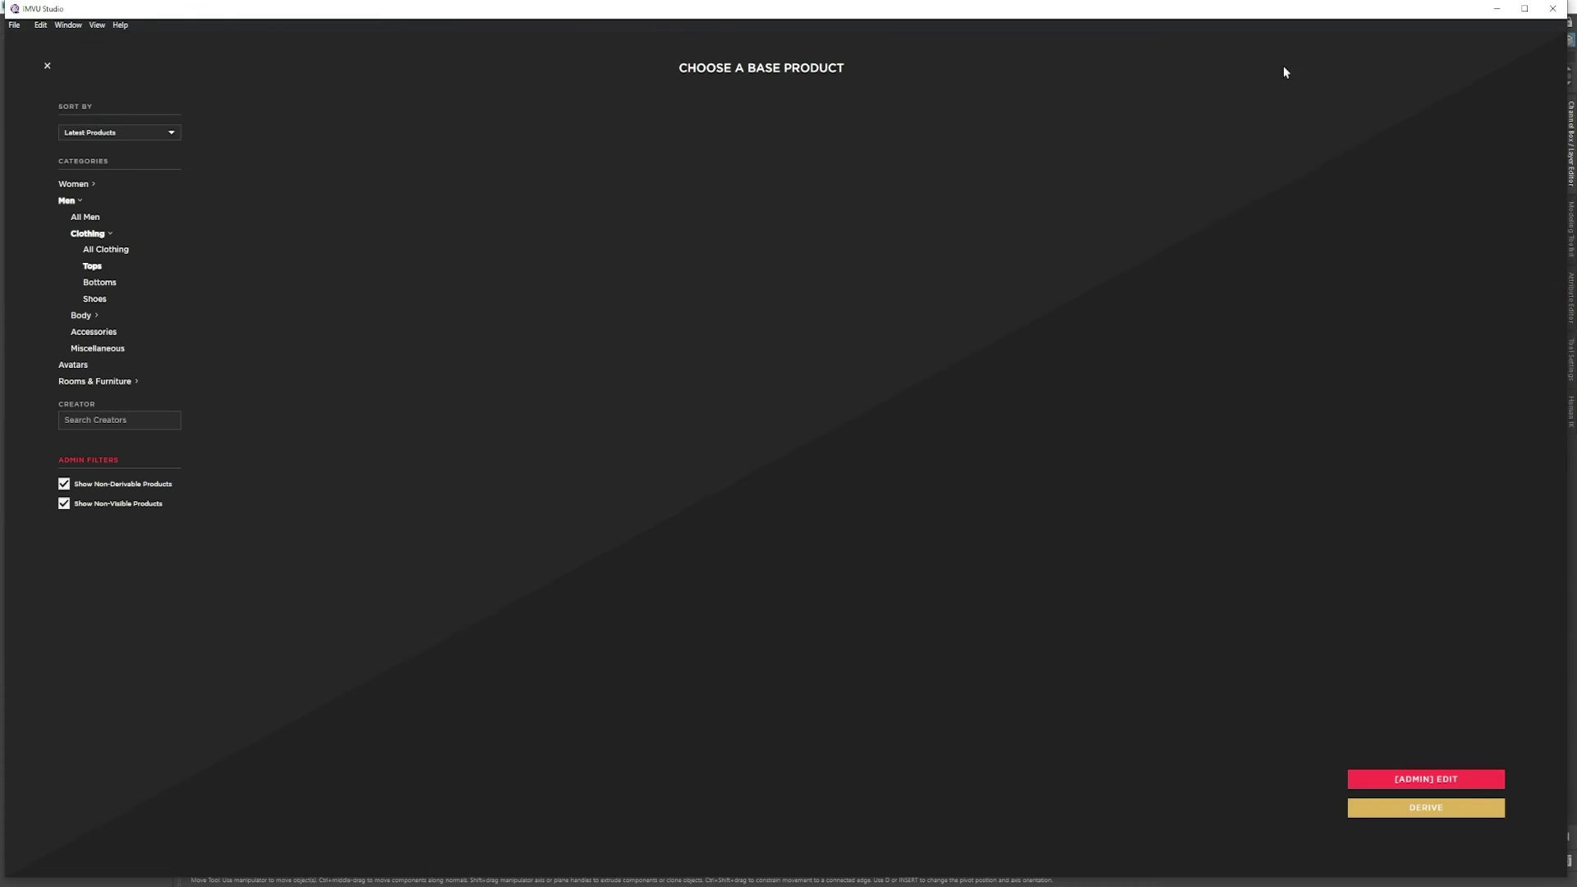
left_click(82, 383)
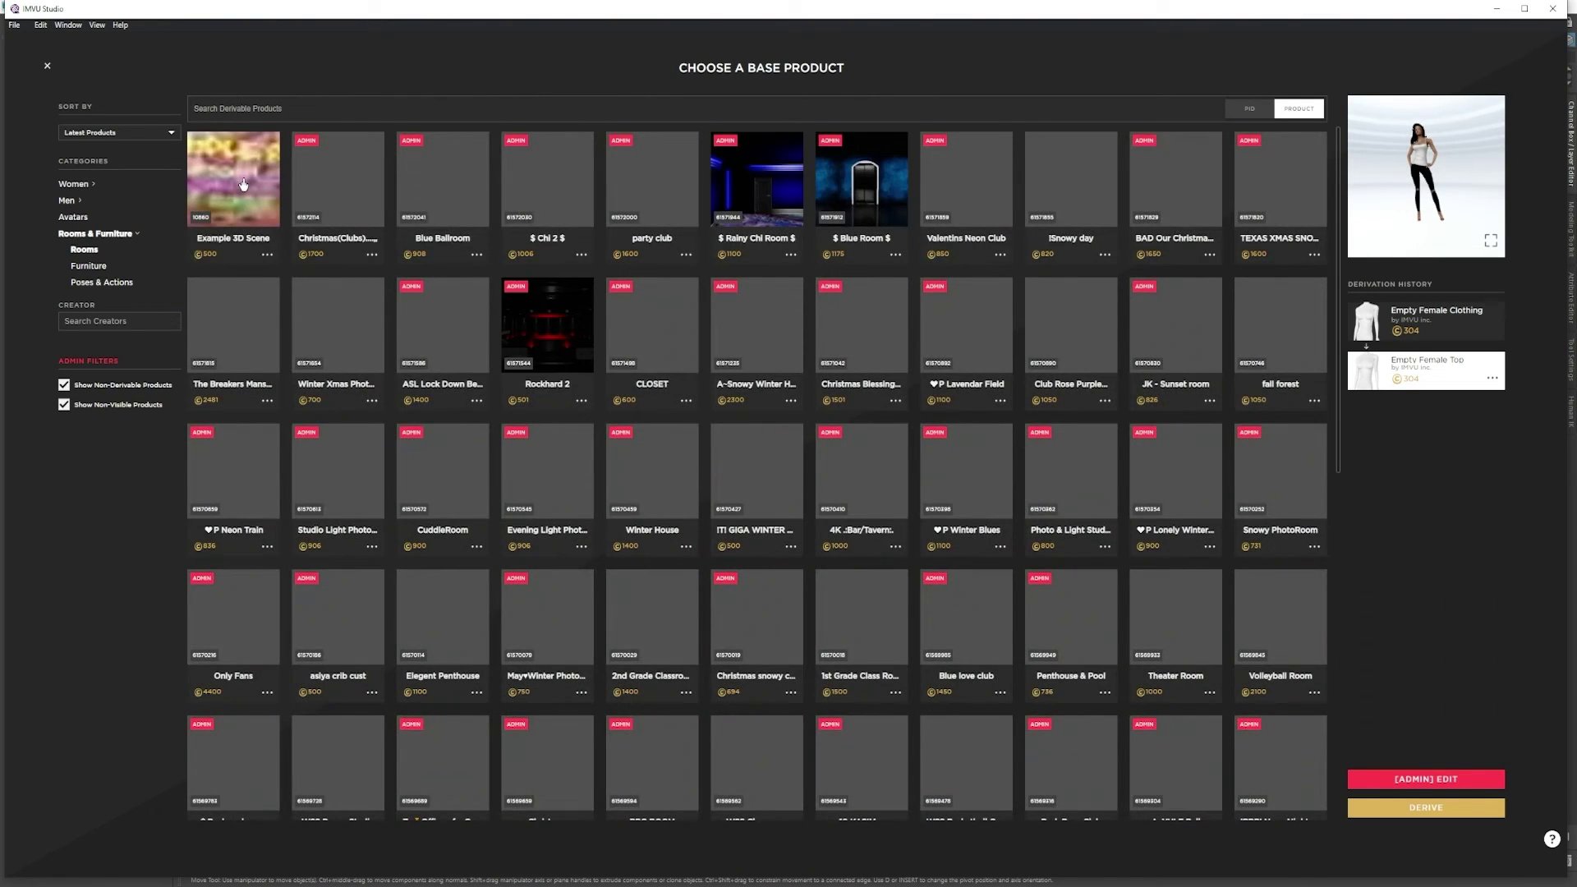
left_click(241, 186)
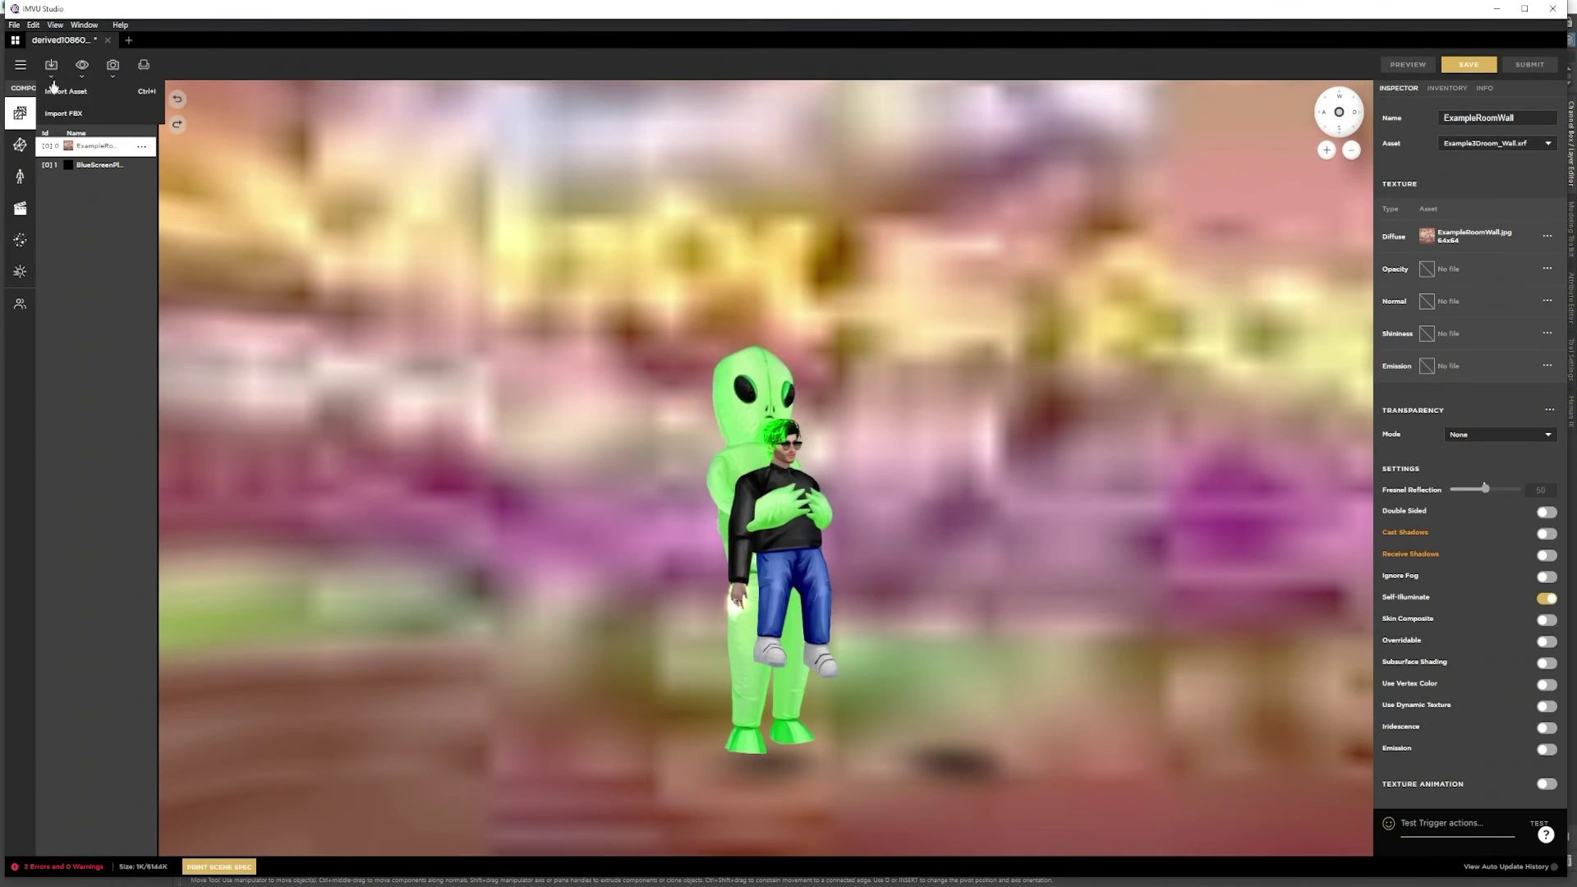
- Start an FBX import and open TutorialRoom.fbx from the Desktop
left_click(77, 87)
left_click(51, 65)
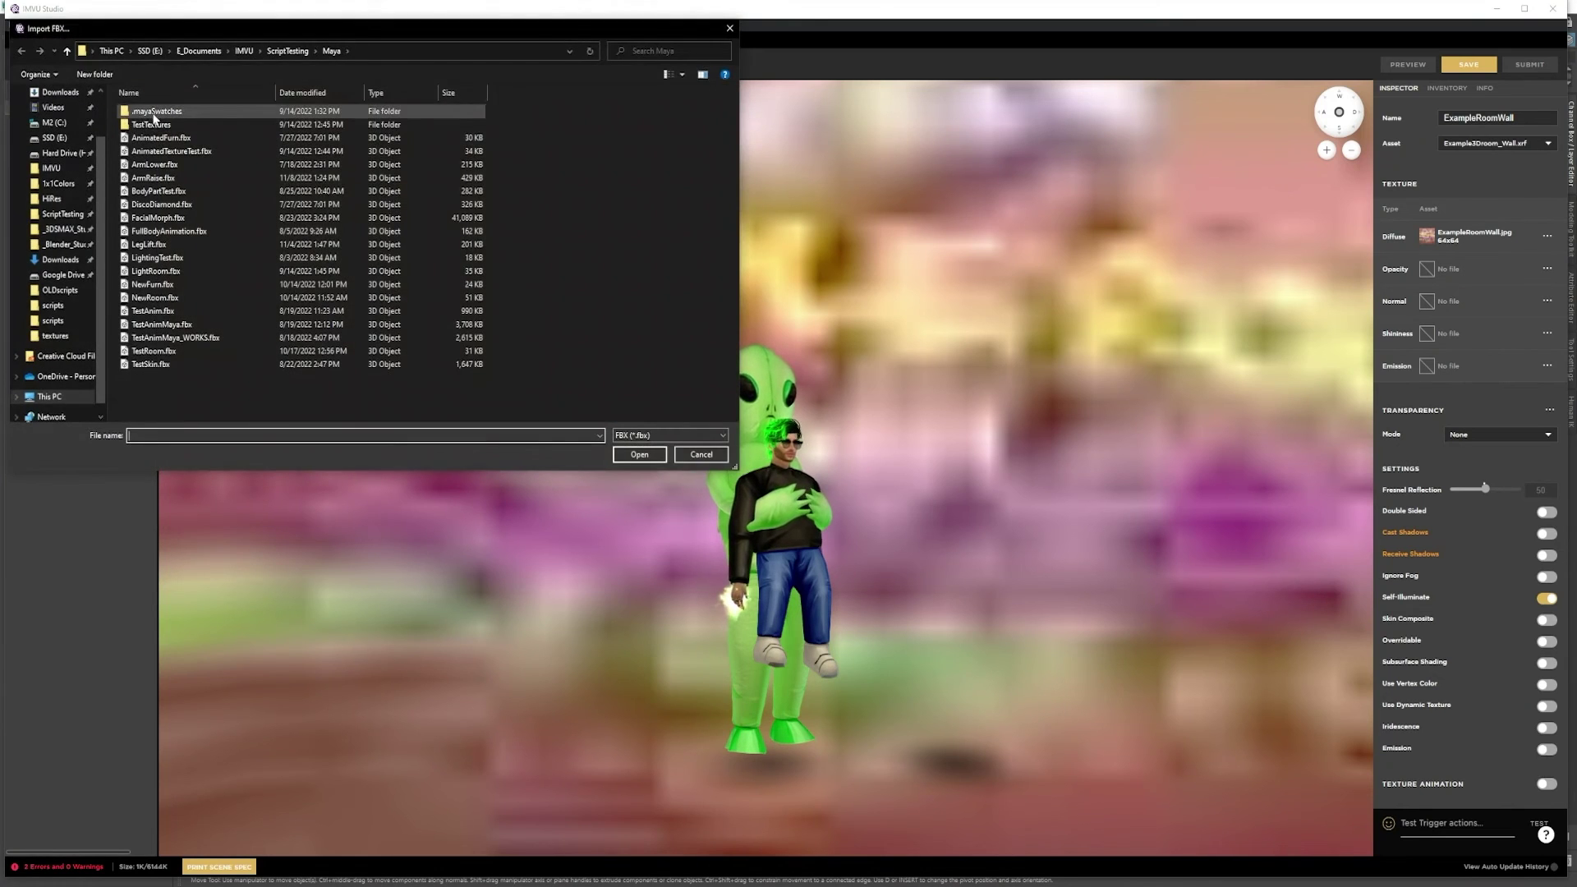
scroll(58, 164, "up", 2)
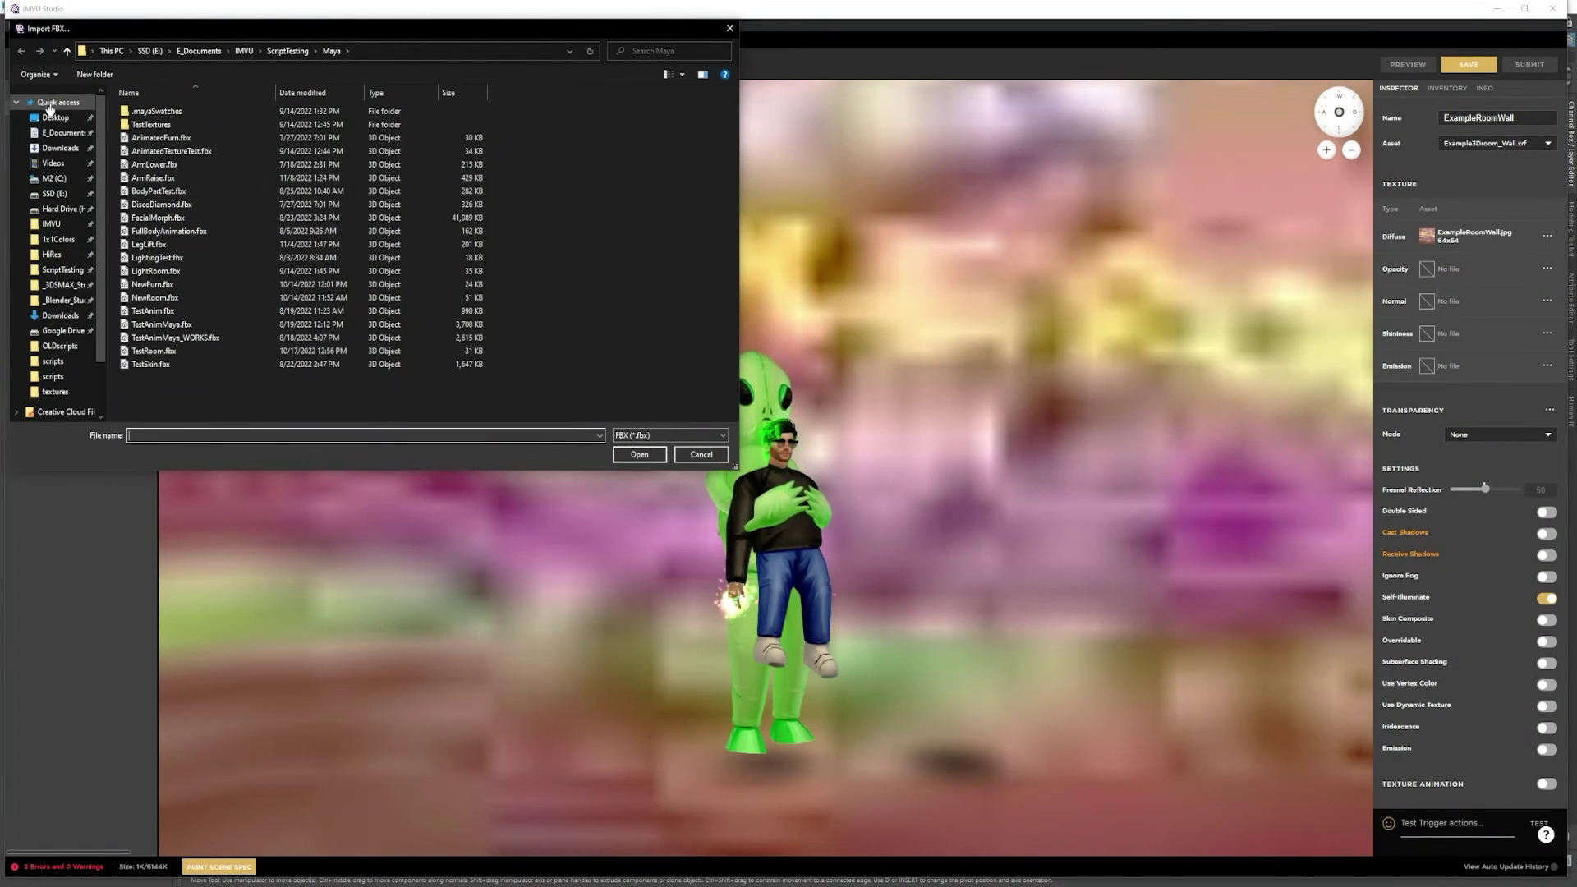
left_click(55, 118)
left_click(150, 125)
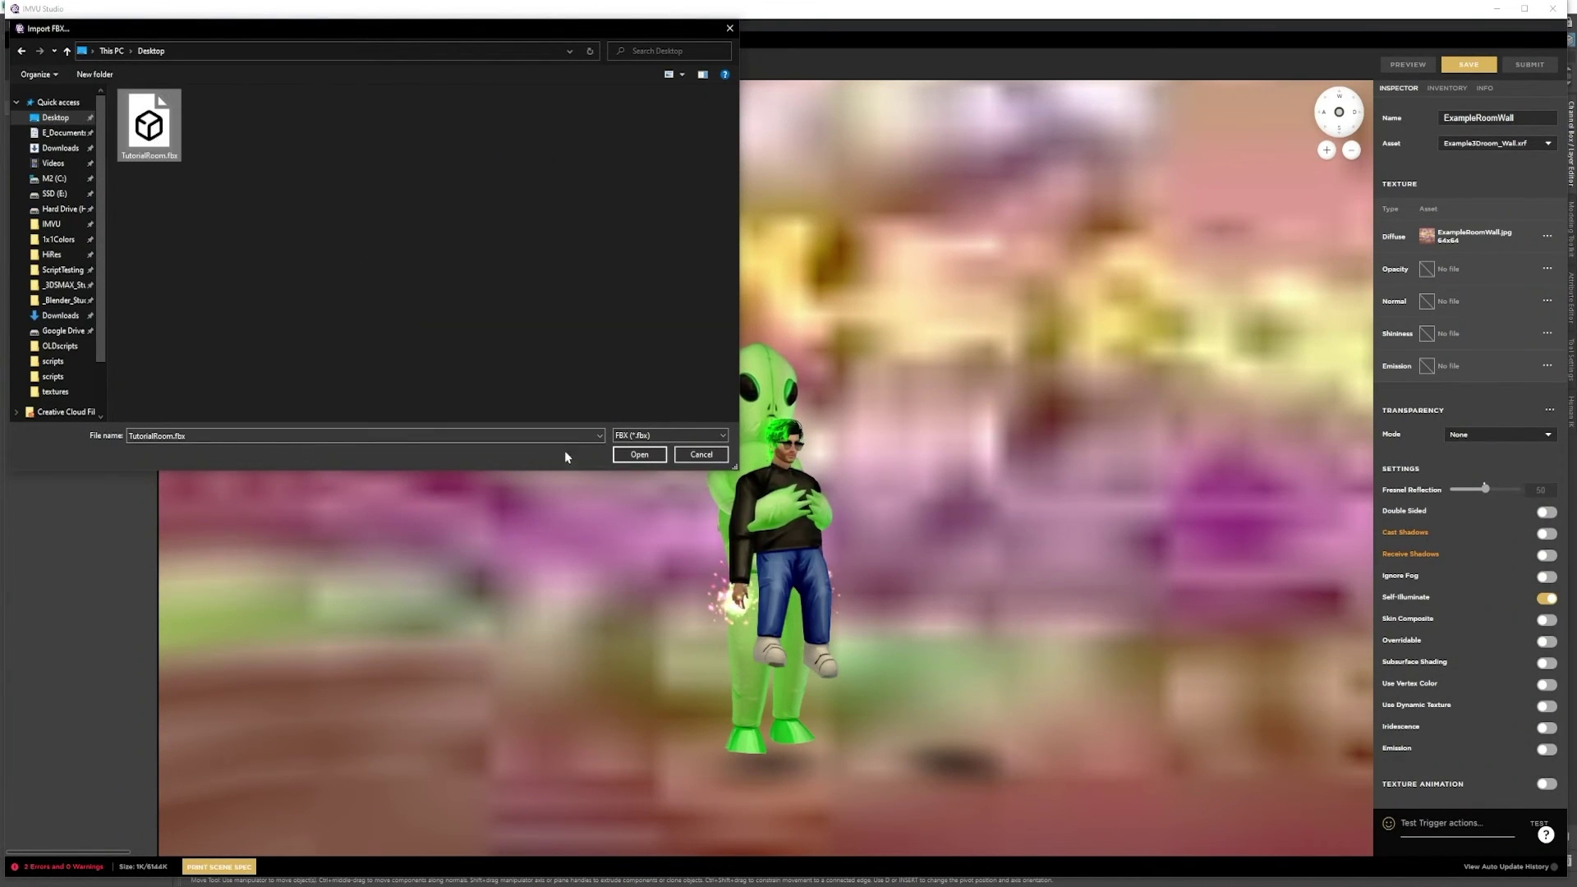
left_click(637, 456)
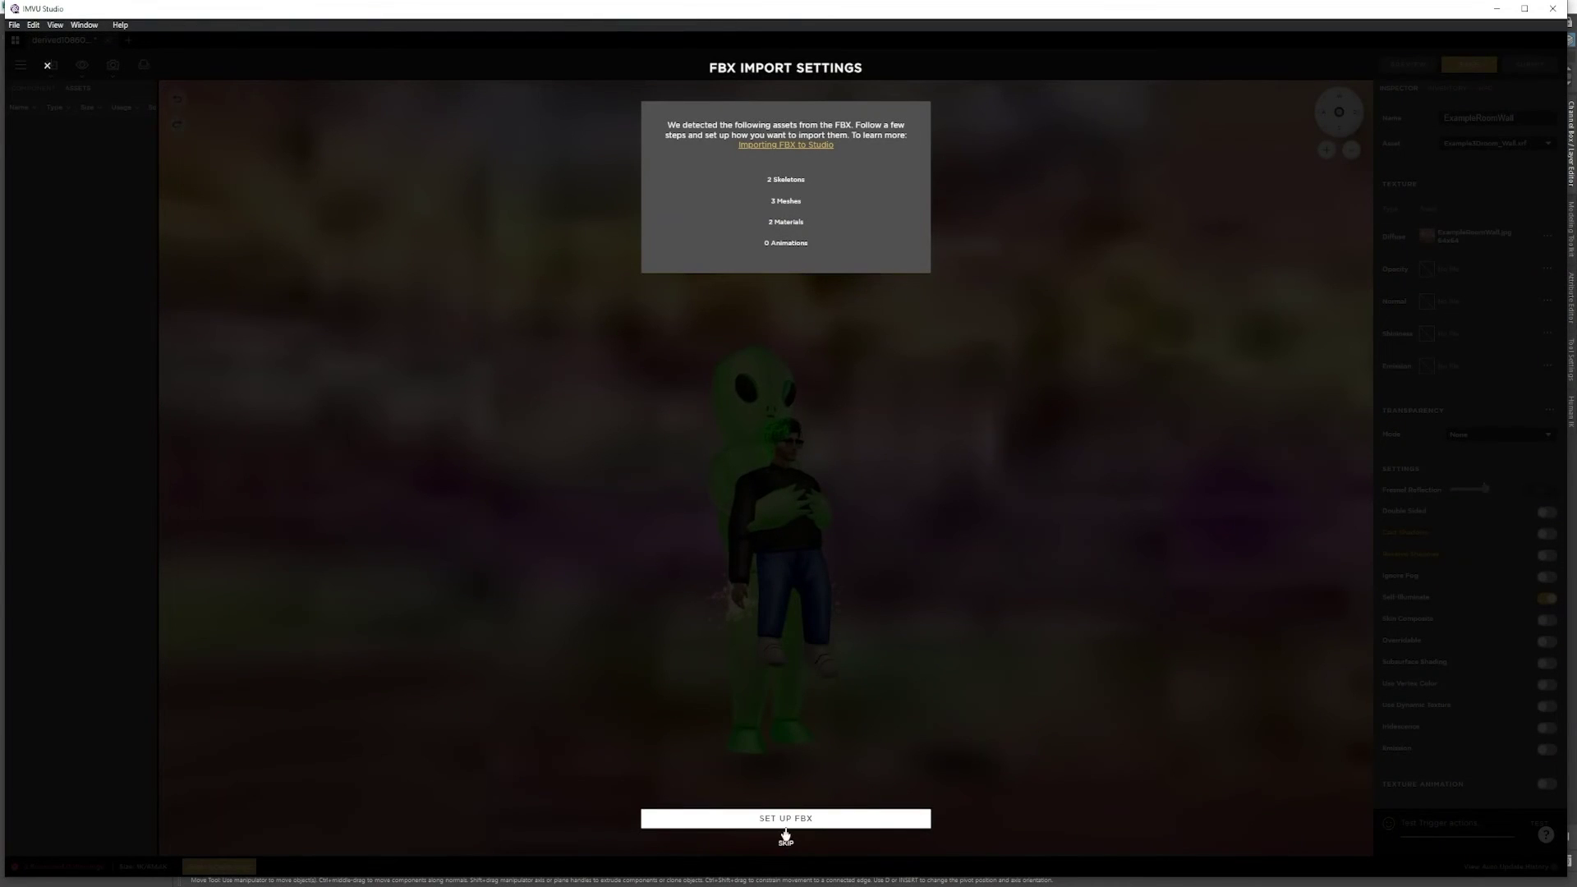
- Set up the FBX with the default skeleton, mesh and material settings, review the assets and import them
left_click(786, 819)
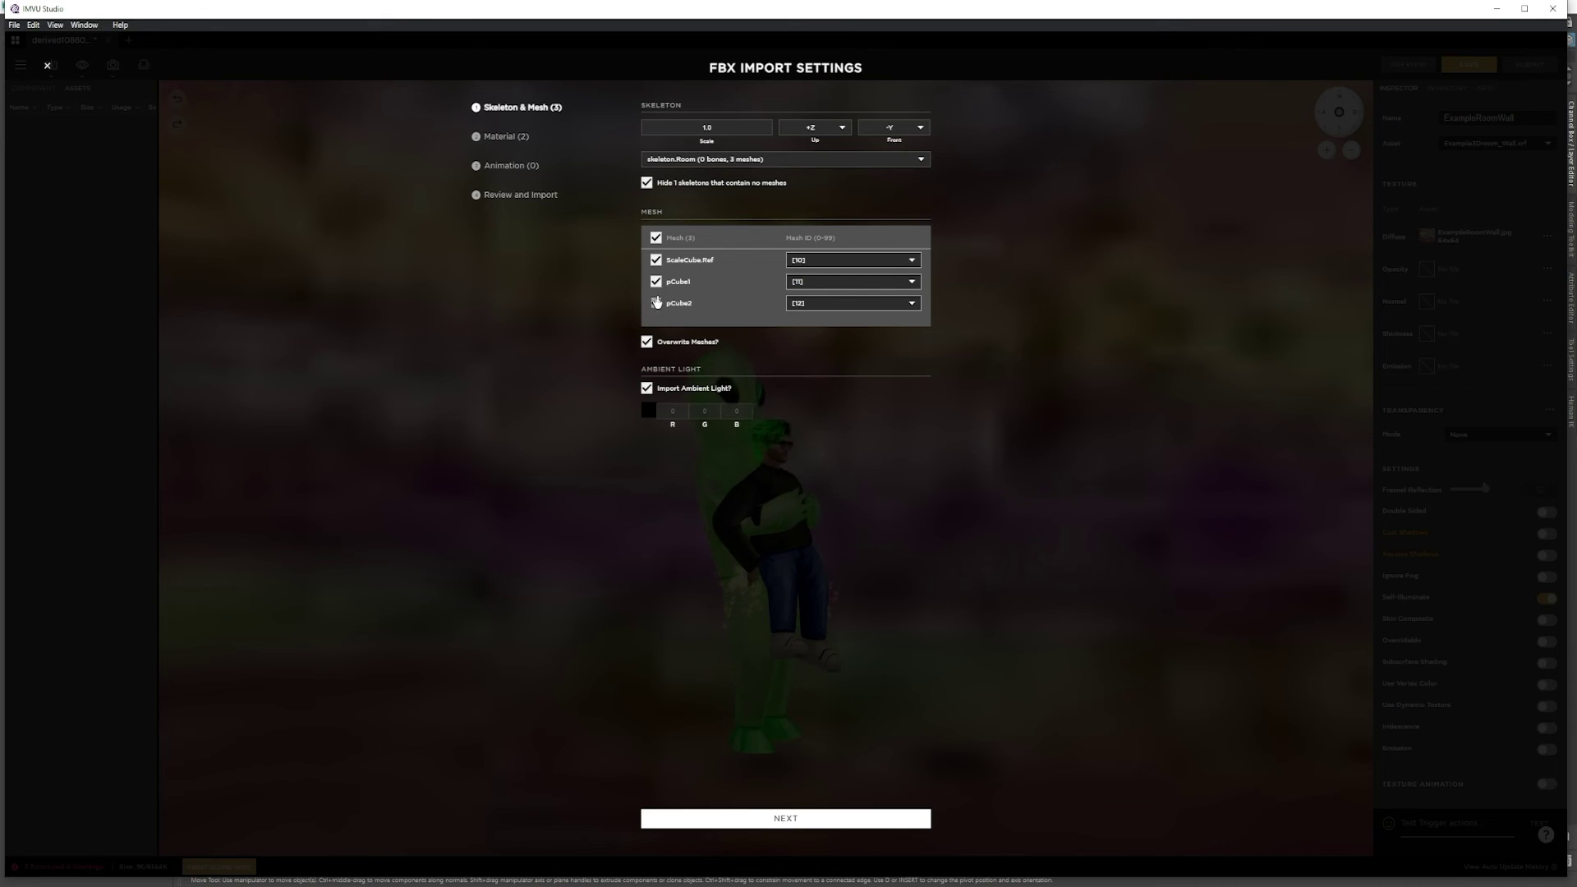
left_click(503, 136)
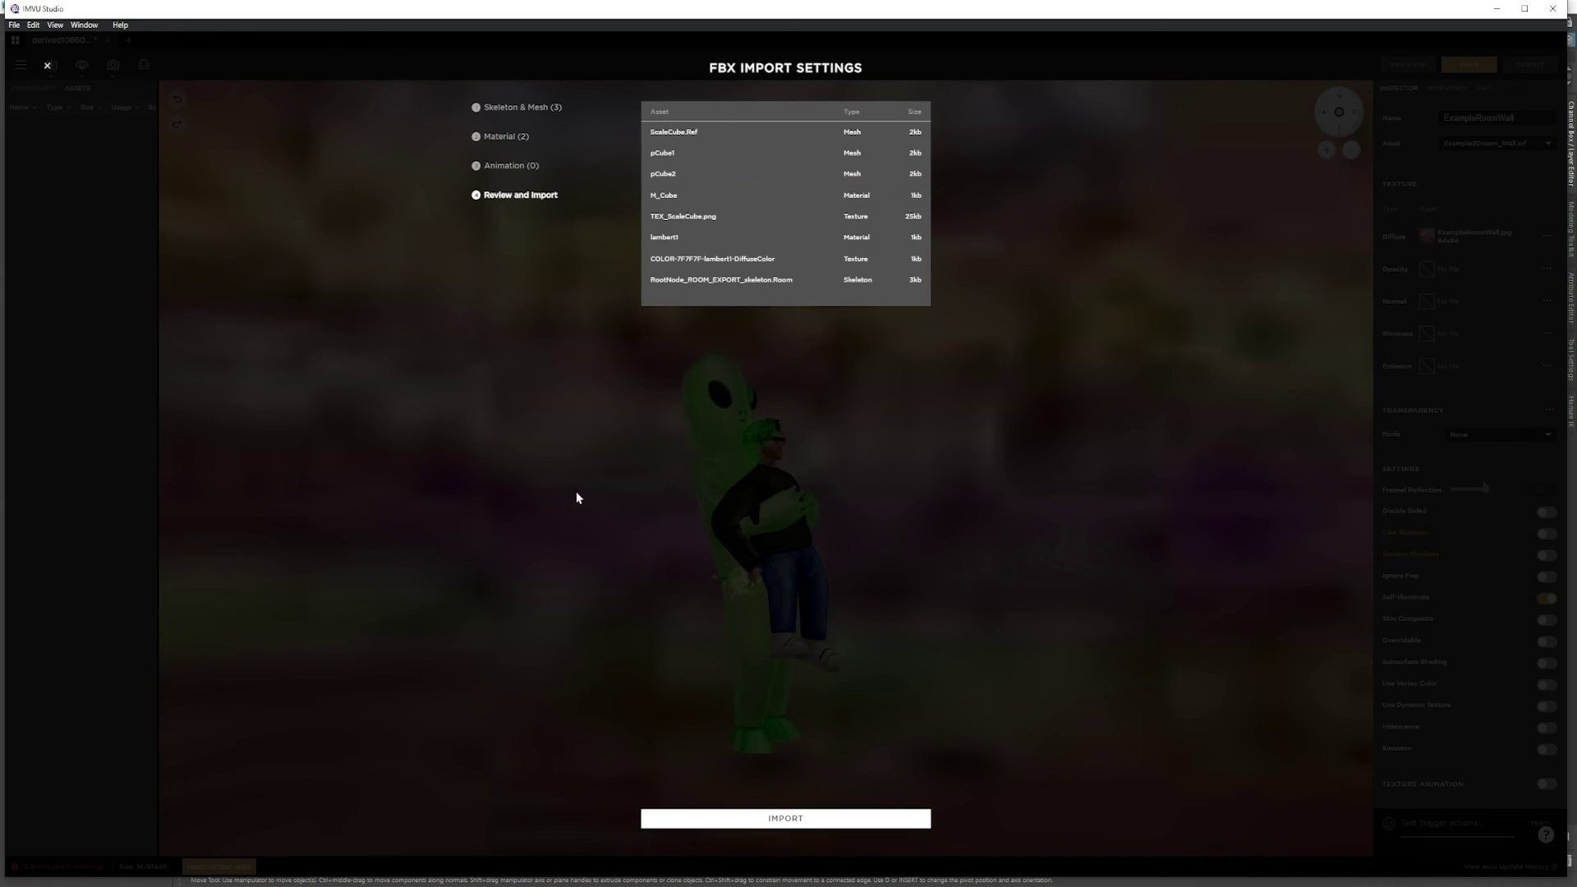
left_click(760, 823)
left_click(762, 826)
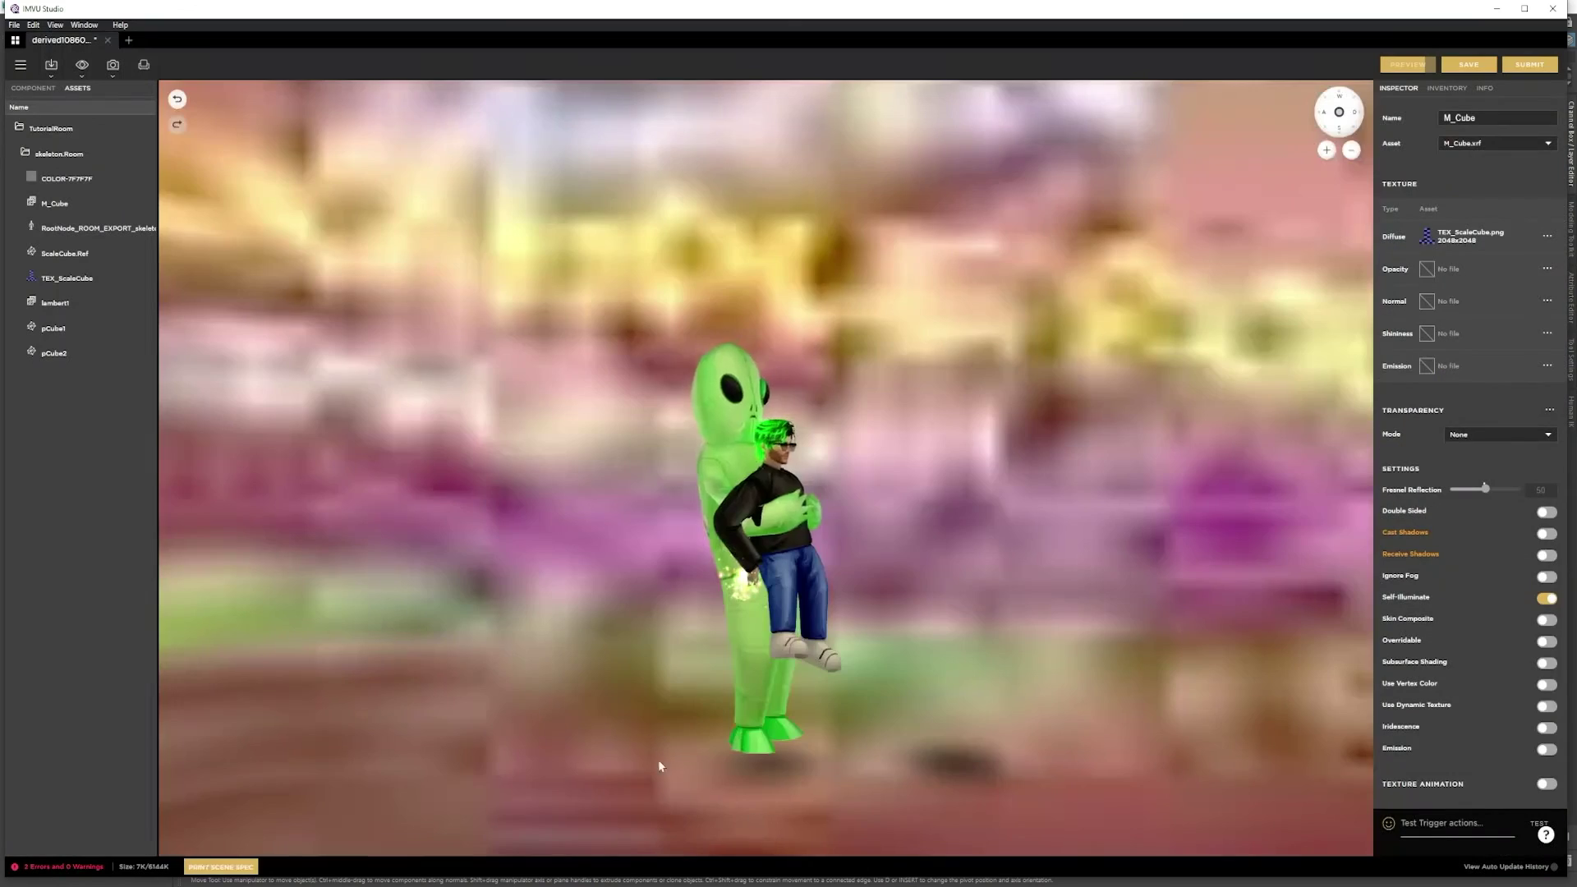
- Inspect the imported floor and wall, and move the avatar onto the seat at the checkered scale cube
scroll(668, 642, "down", 5)
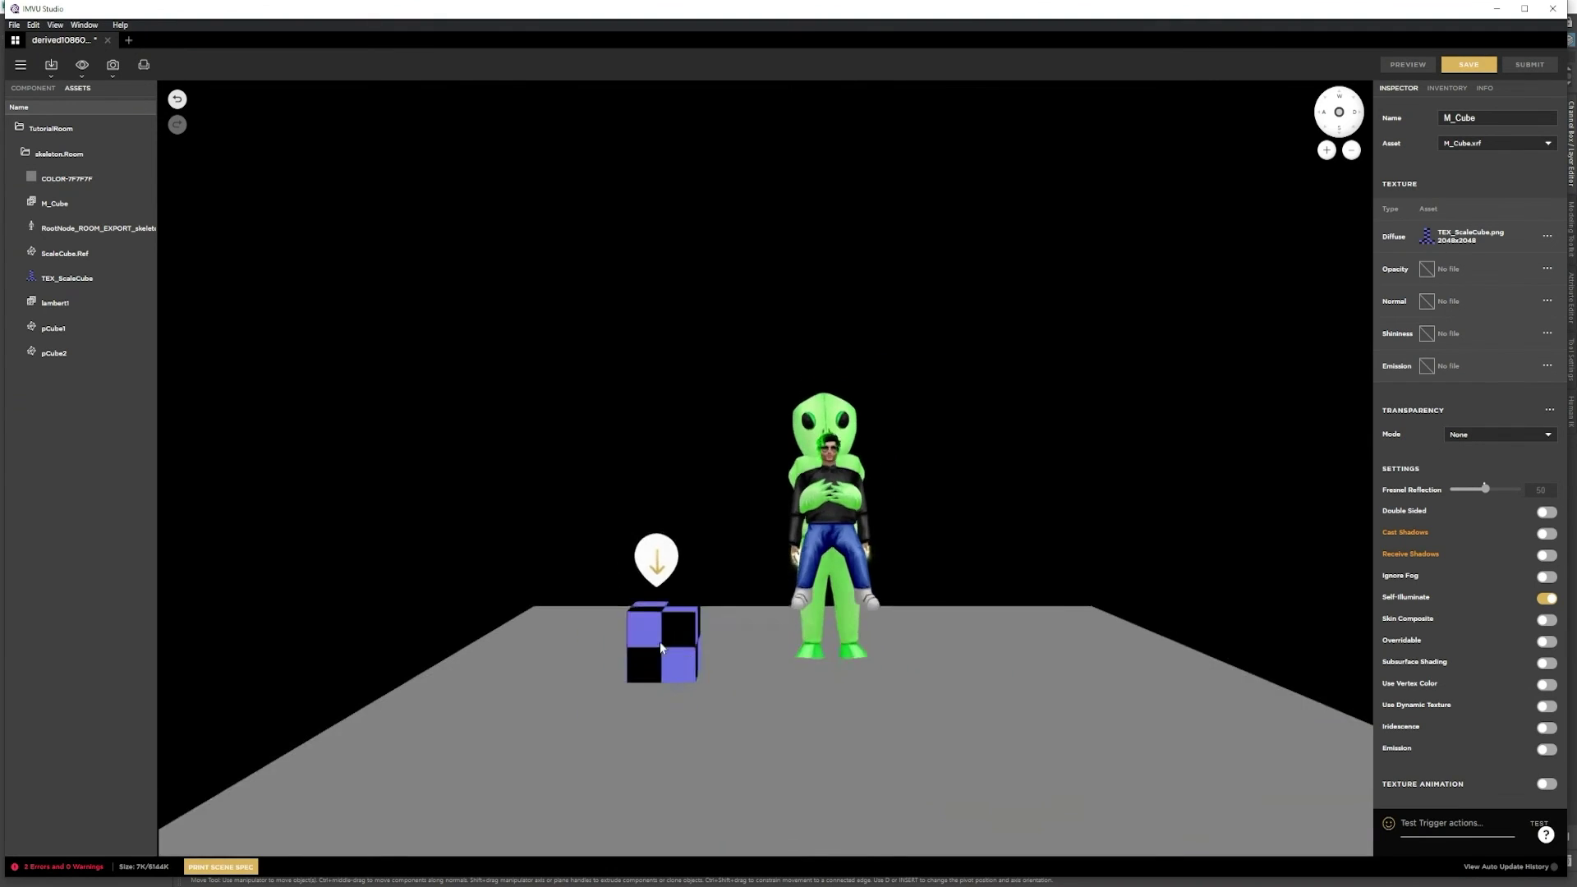
left_click_drag(724, 641, 587, 706)
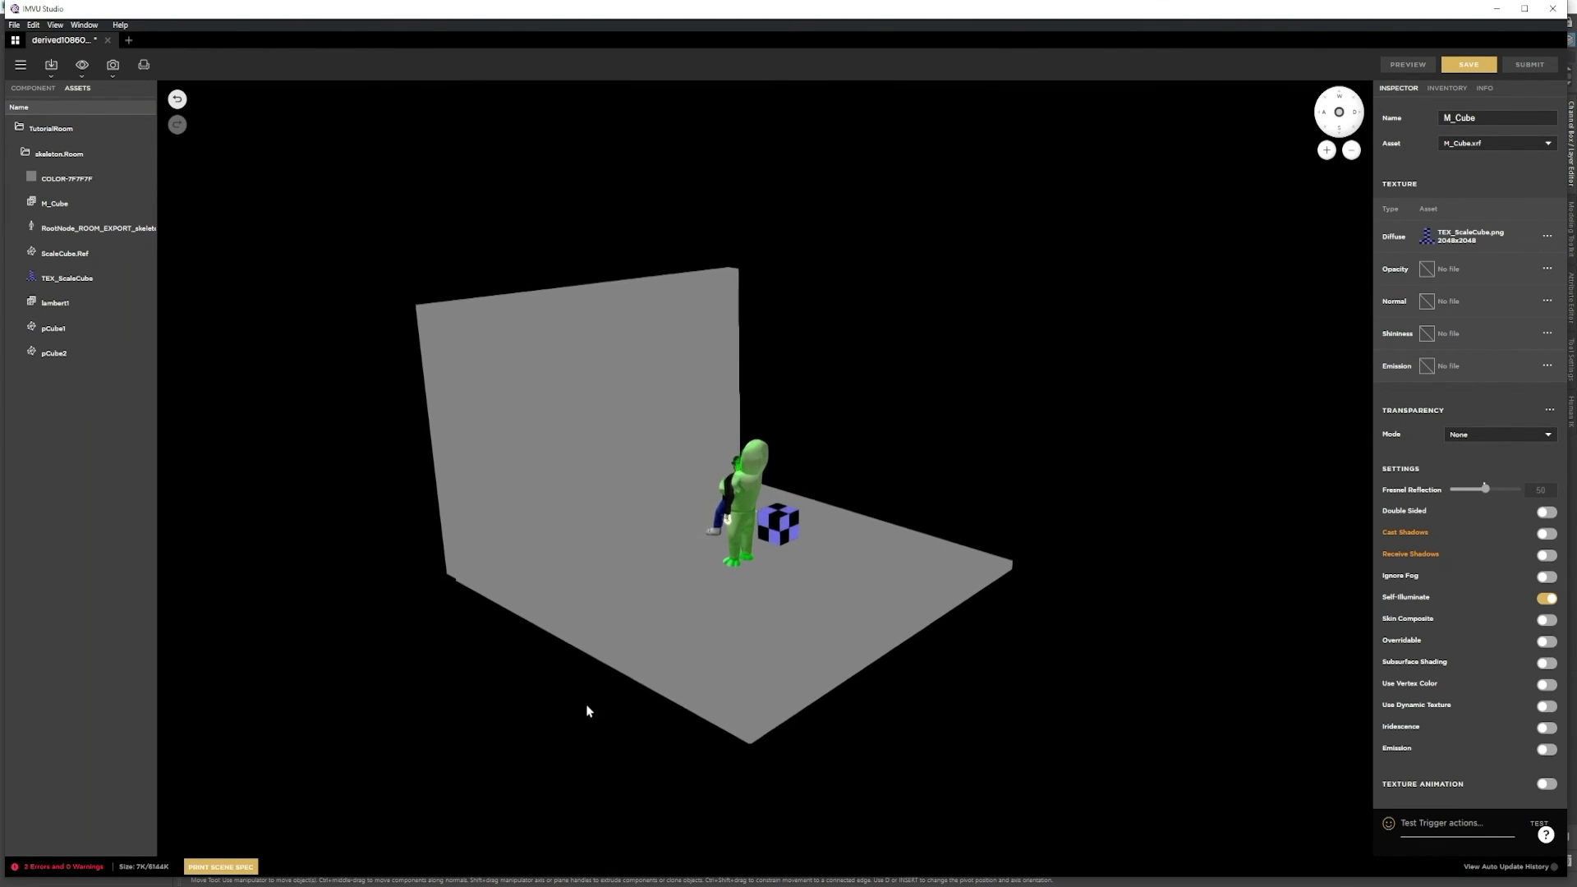
scroll(737, 639, "up", 6)
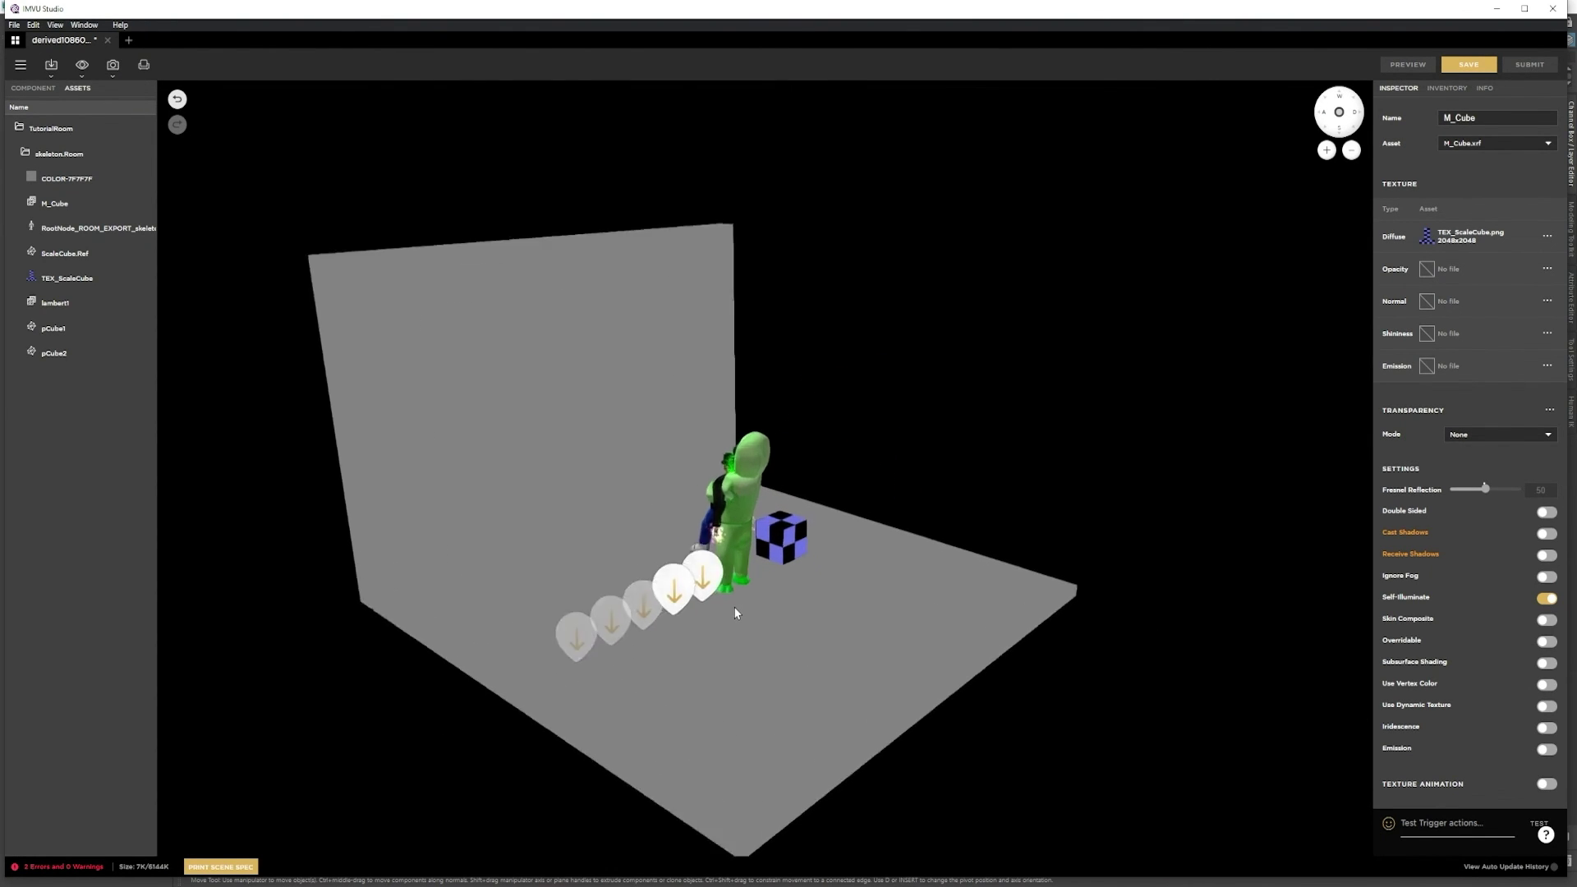
left_click(860, 539)
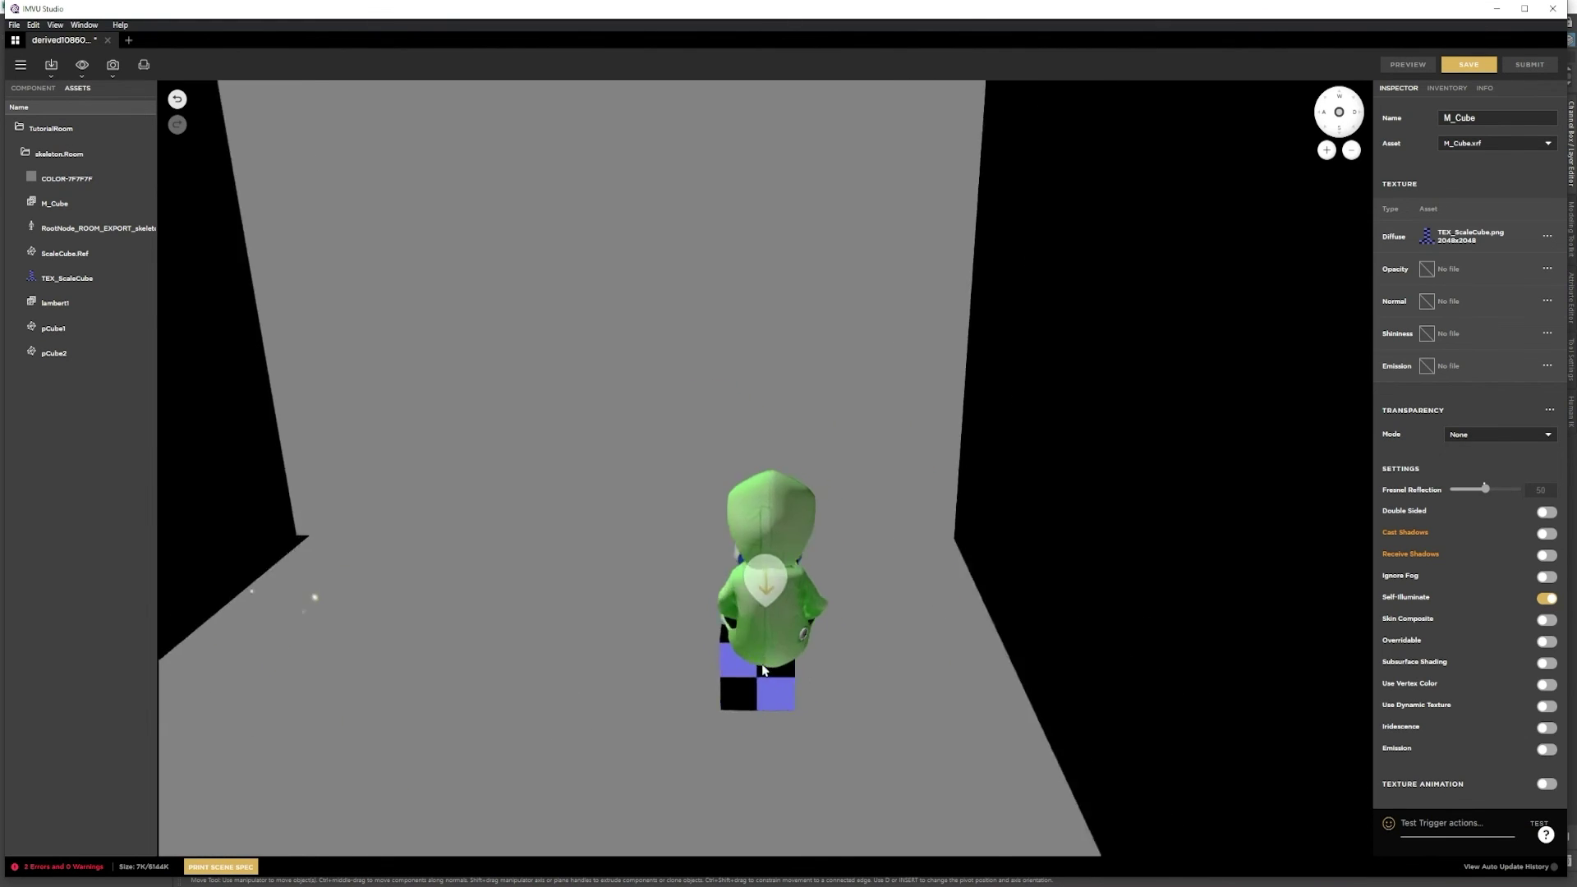
- Examine the seated avatar and the see-through wall from both the front and the back of the room
left_click_drag(313, 597, 599, 651)
middle_click_drag(802, 708, 735, 570)
scroll(733, 566, "down", 5)
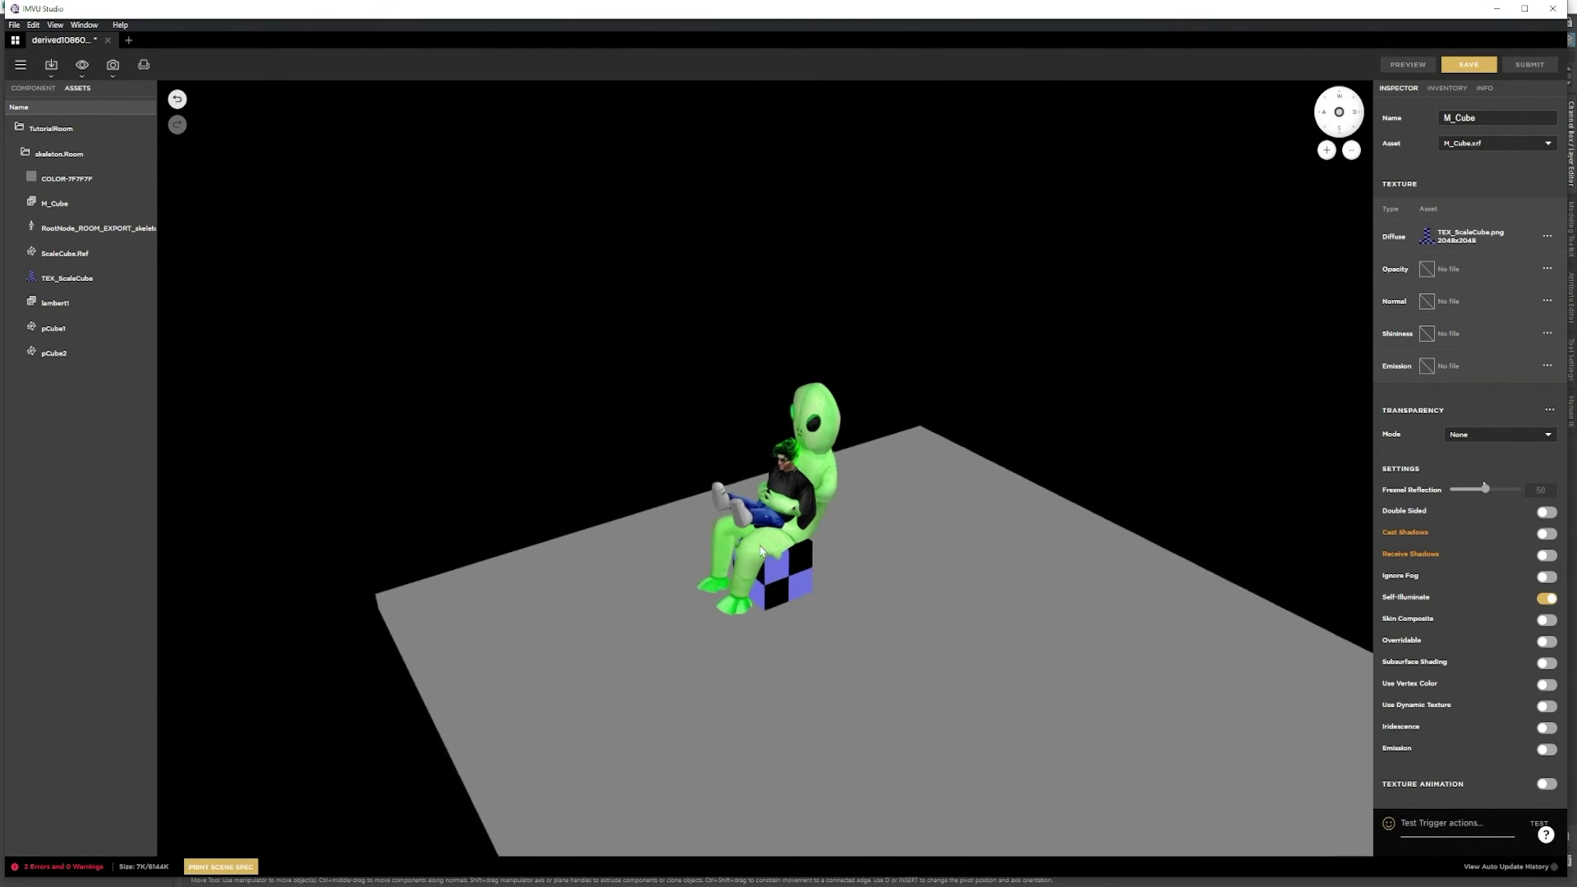
left_click_drag(986, 625, 879, 632)
middle_click_drag(881, 637, 616, 387)
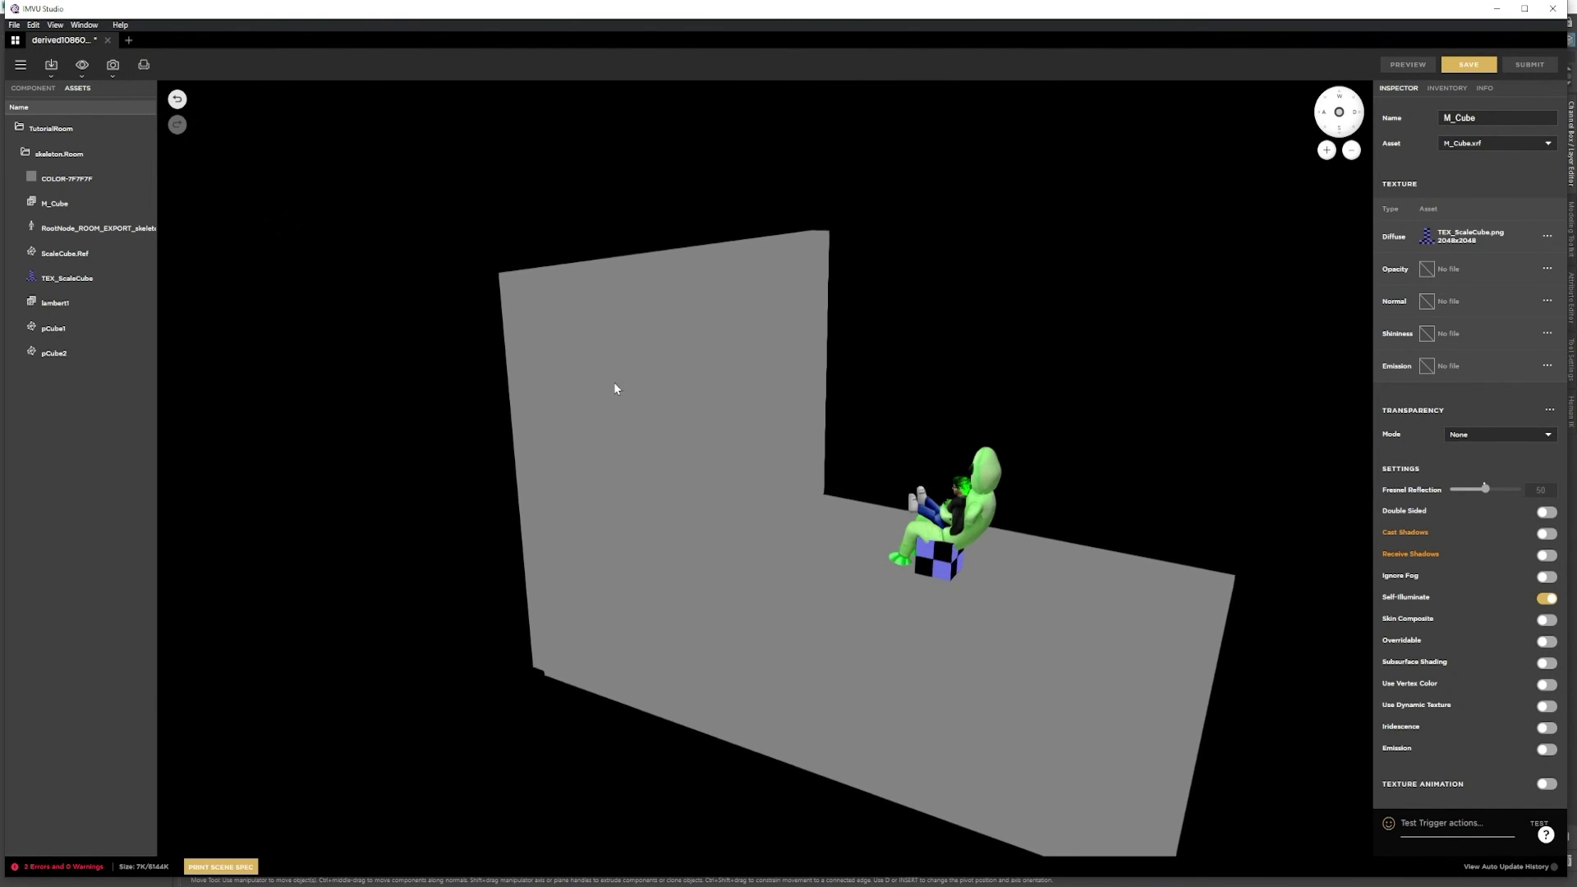
left_click_drag(696, 493, 728, 553)
middle_click_drag(728, 560, 856, 612)
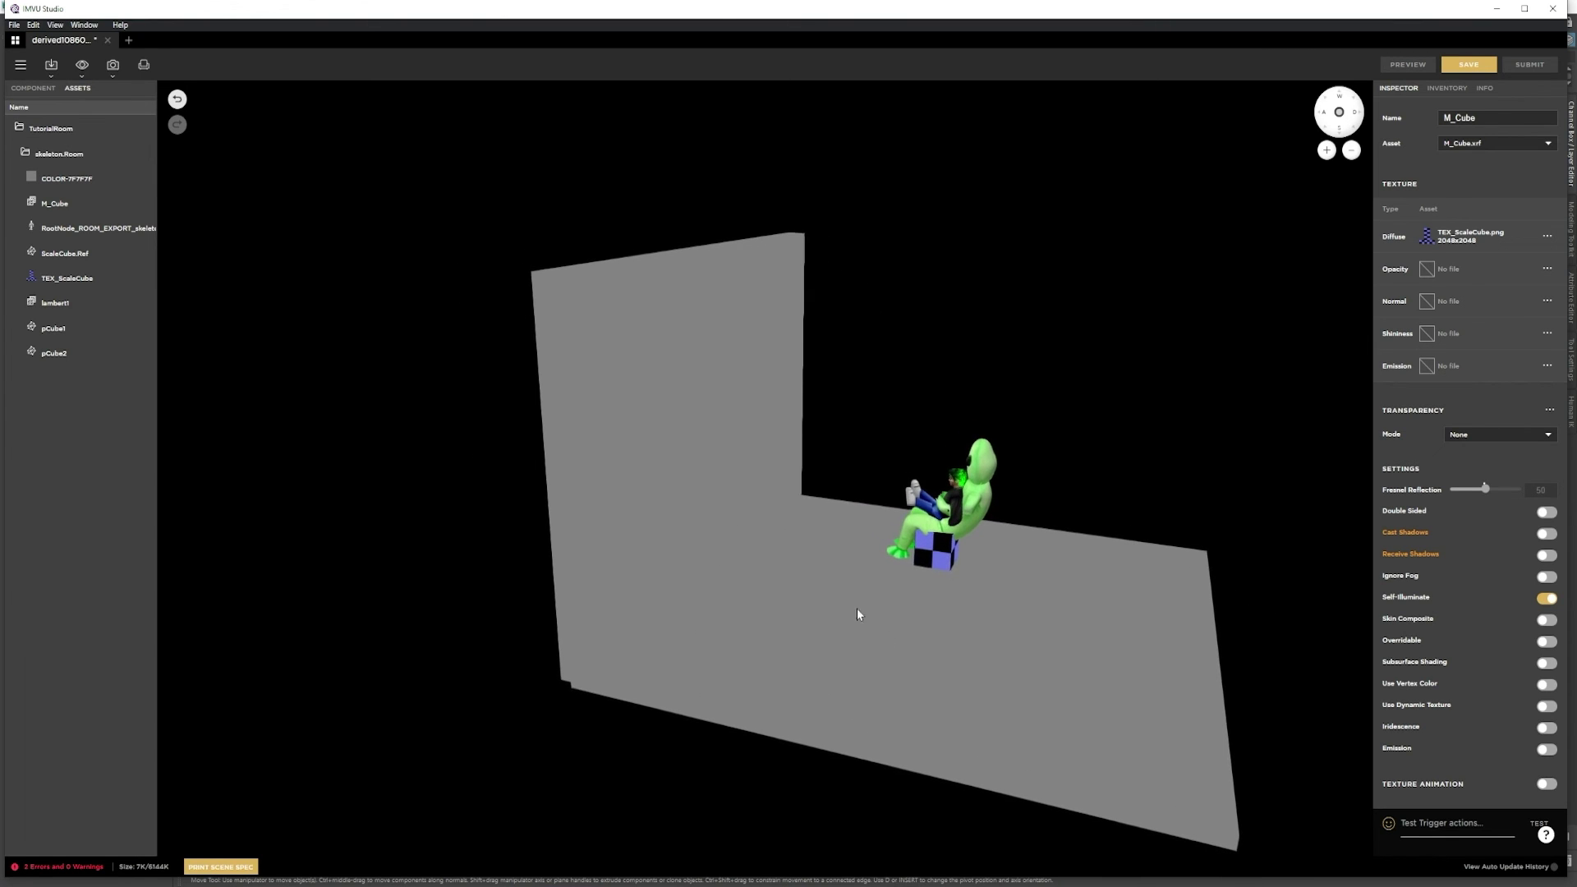